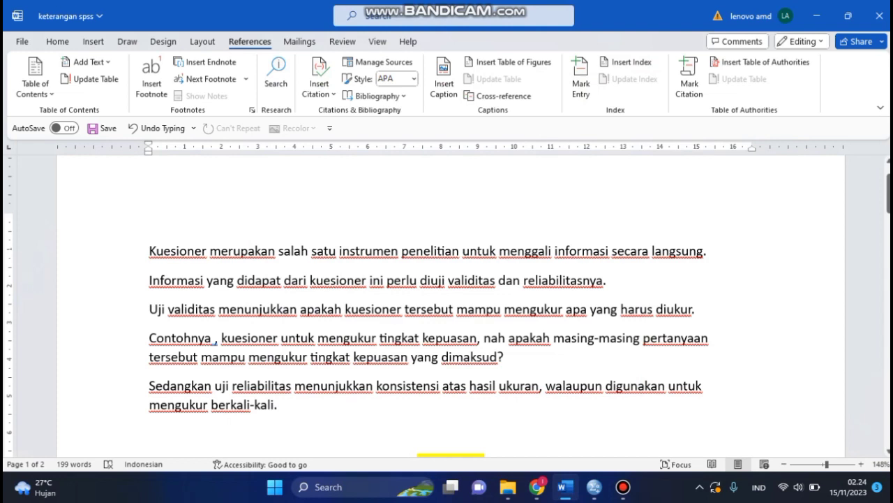
- Read through the notes on questionnaires, the validity test and its decision criteria, down to the reliability test section
{"action": "scroll", "coordinate": [447, 304], "scroll_direction": "down", "scroll_amount": 8}
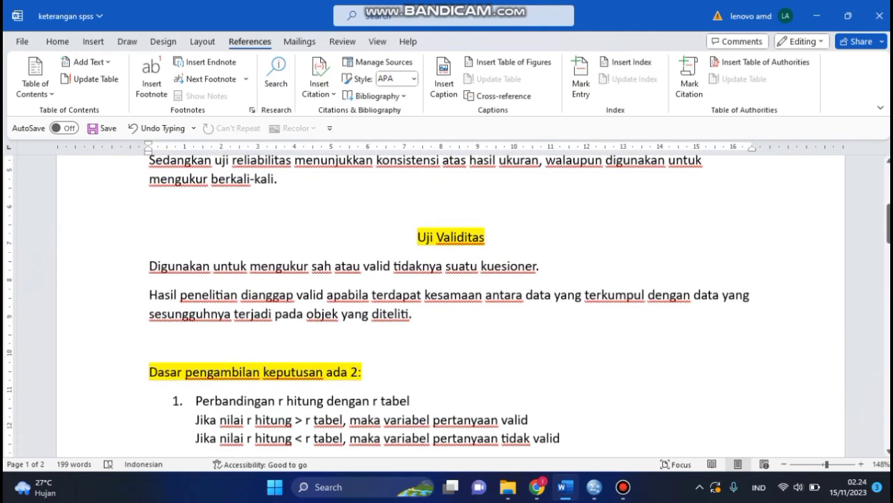
{"action": "scroll", "coordinate": [447, 304], "scroll_direction": "down", "scroll_amount": 1}
{"action": "scroll", "coordinate": [447, 303], "scroll_direction": "up", "scroll_amount": 1}
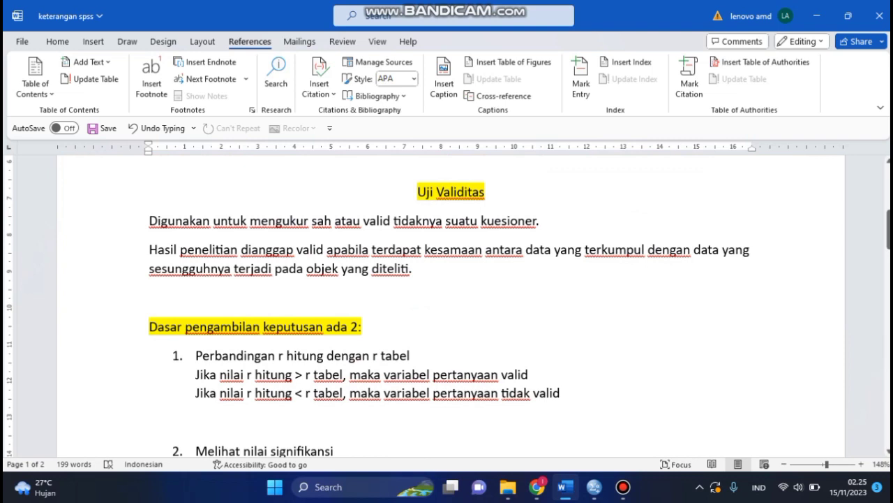
{"action": "scroll", "coordinate": [447, 305], "scroll_direction": "down", "scroll_amount": 1}
{"action": "scroll", "coordinate": [447, 305], "scroll_direction": "down", "scroll_amount": 1}
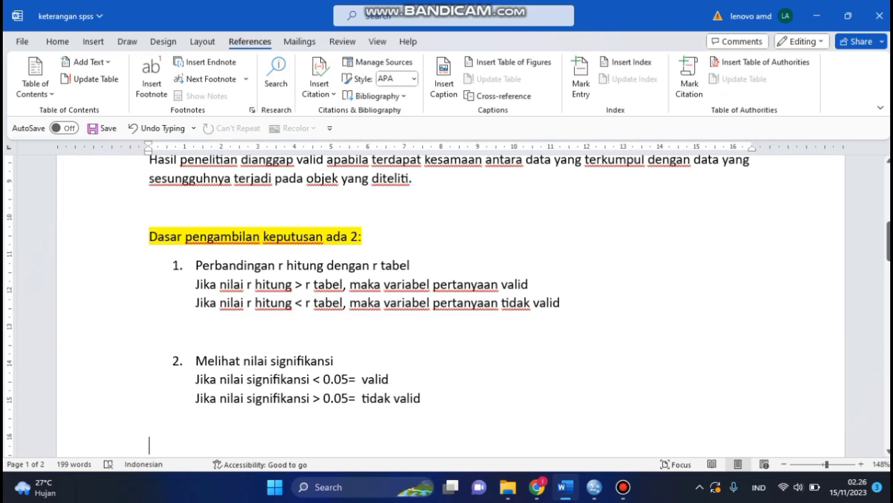
{"action": "scroll", "coordinate": [450, 305], "scroll_direction": "down", "scroll_amount": 4}
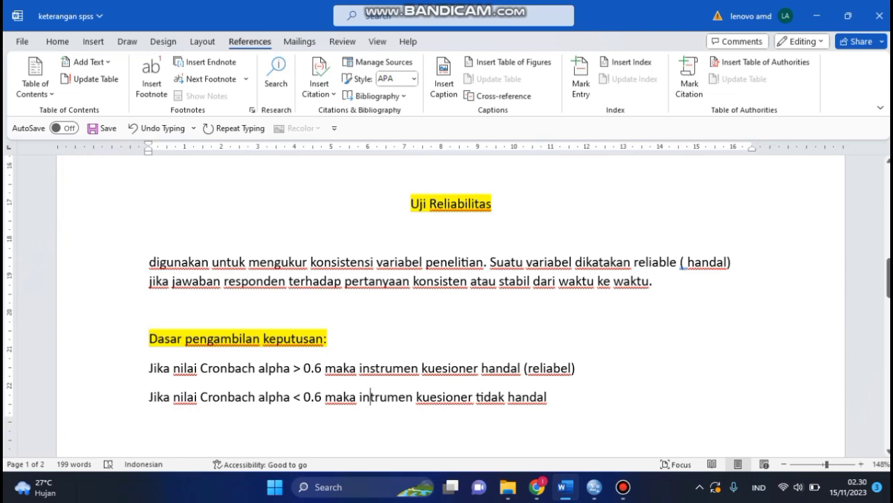
- Correct "intrumen" to "instrumen" in the last Cronbach alpha criterion and end that sentence with a period
{"action": "type", "text": "s"}
{"action": "key", "text": "End"}
{"action": "type", "text": "."}
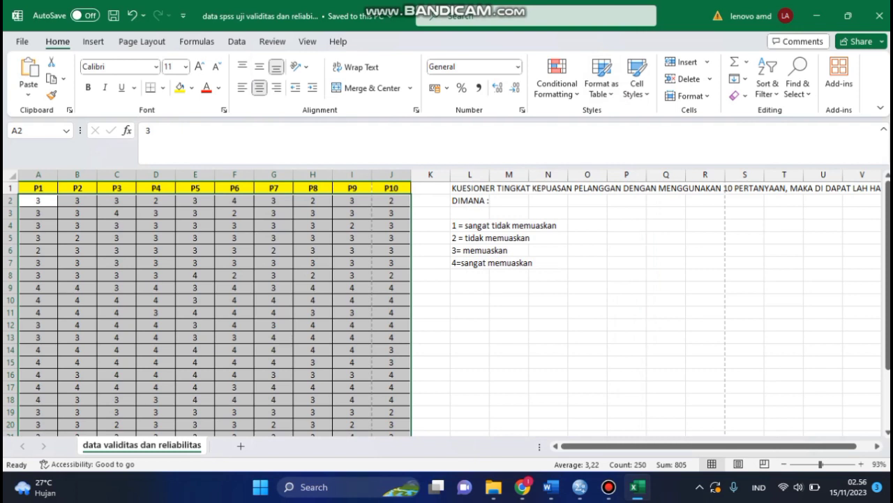
- Examine the P1 to P10 question headers and the P1 responses in the Excel questionnaire data
{"action": "left_click", "coordinate": [784, 189]}
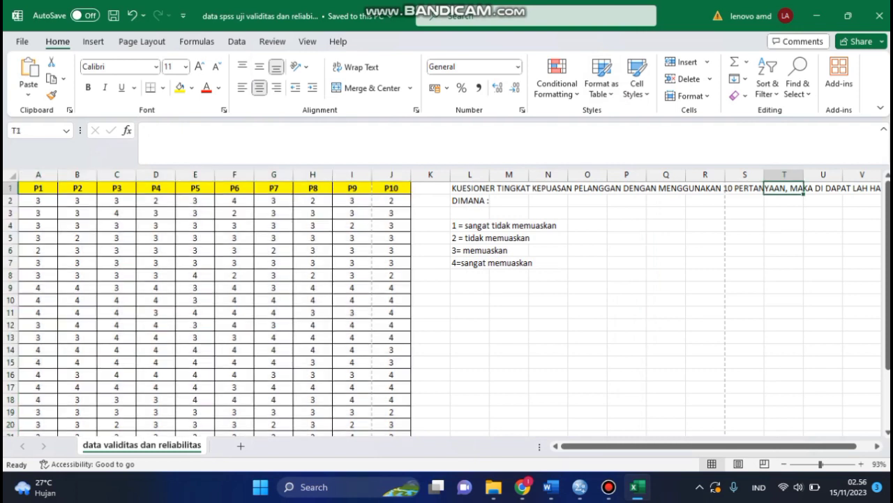
{"action": "left_click", "coordinate": [627, 225]}
{"action": "left_click_drag", "start_coordinate": [38, 189], "coordinate": [395, 190]}
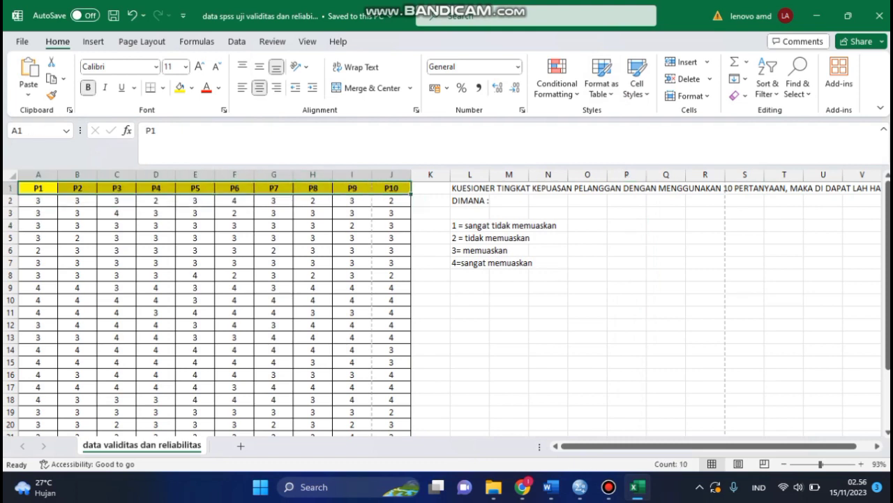
{"action": "left_click", "coordinate": [509, 312]}
{"action": "left_click_drag", "start_coordinate": [38, 200], "coordinate": [42, 342]}
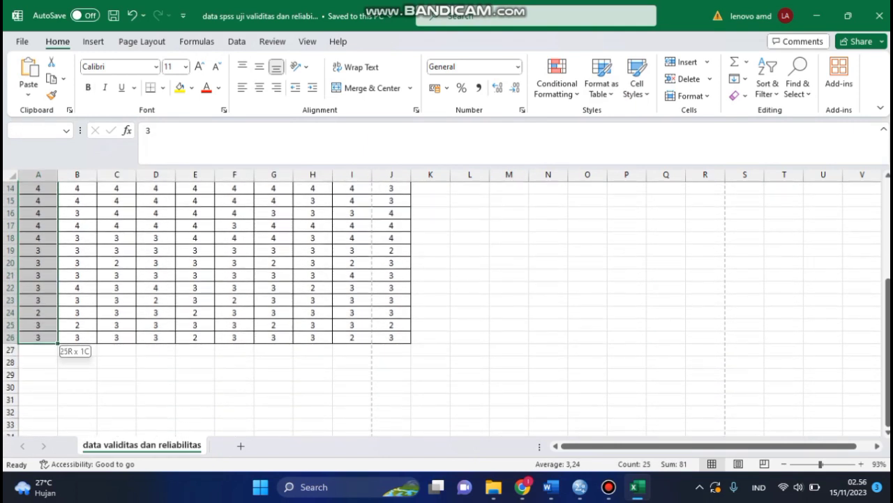
{"action": "left_click", "coordinate": [470, 275]}
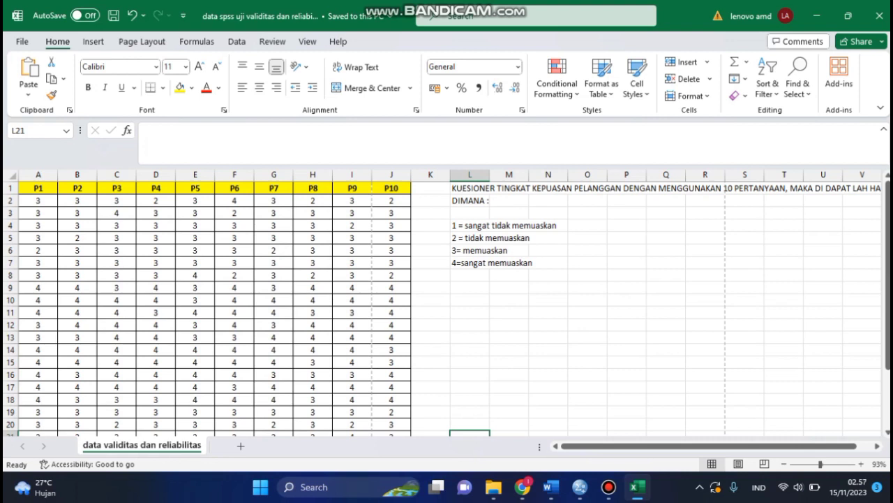
- Switch to the SPSS Data Editor and delete the existing variable in row 1, leaving the empty variable definitions open
{"action": "mouse_move", "coordinate": [580, 487]}
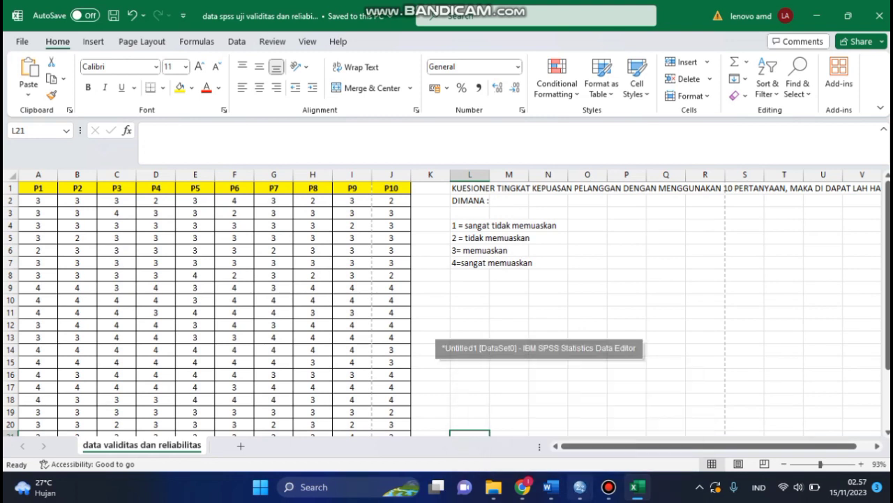
{"action": "left_click", "coordinate": [534, 419]}
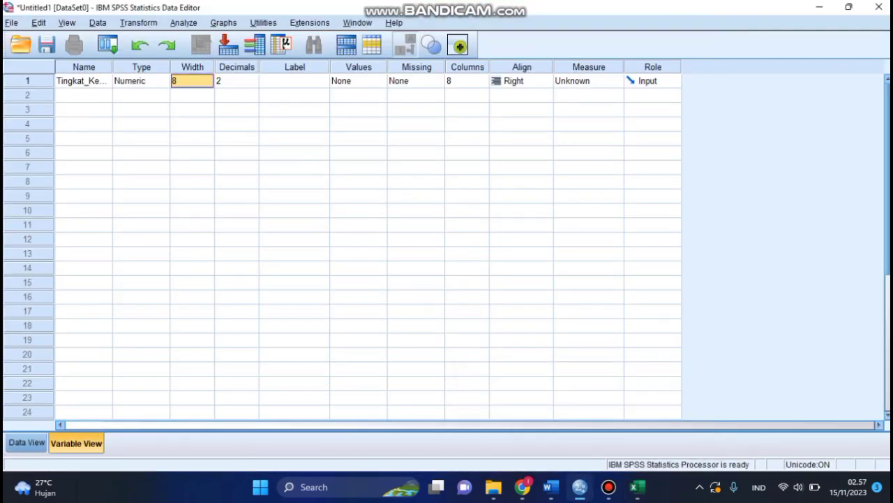
{"action": "left_click", "coordinate": [27, 442]}
{"action": "left_click", "coordinate": [76, 443]}
{"action": "left_click", "coordinate": [28, 81]}
{"action": "right_click", "coordinate": [42, 81]}
{"action": "left_click", "coordinate": [55, 118]}
{"action": "left_click", "coordinate": [27, 443]}
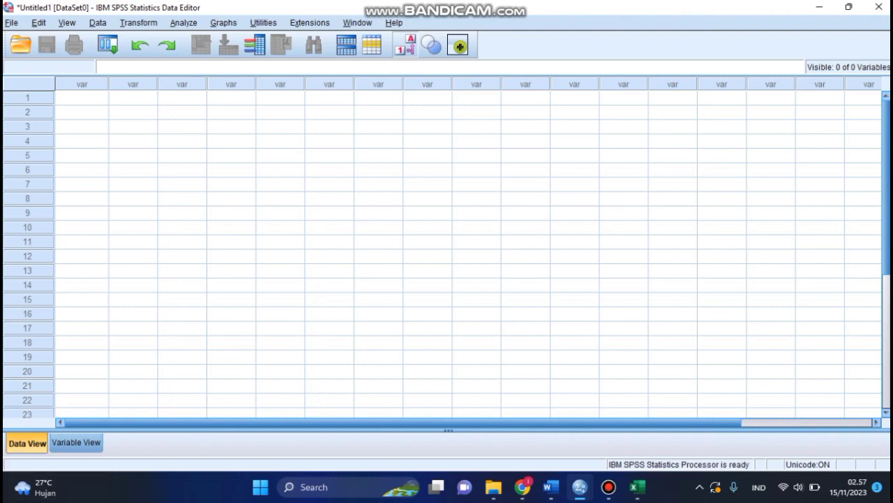
{"action": "left_click", "coordinate": [76, 443]}
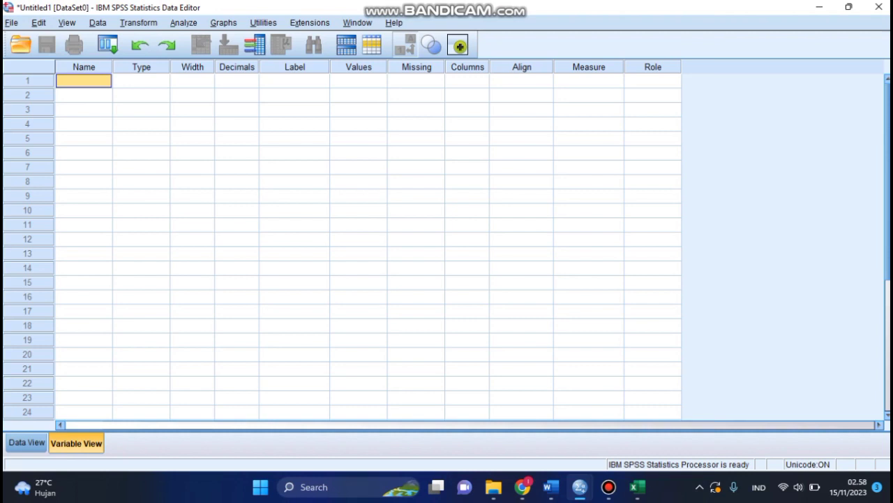
- Try to name the first variable "P 1" with a space
{"action": "key", "text": "Caps_Lock"}
{"action": "type", "text": "P"}
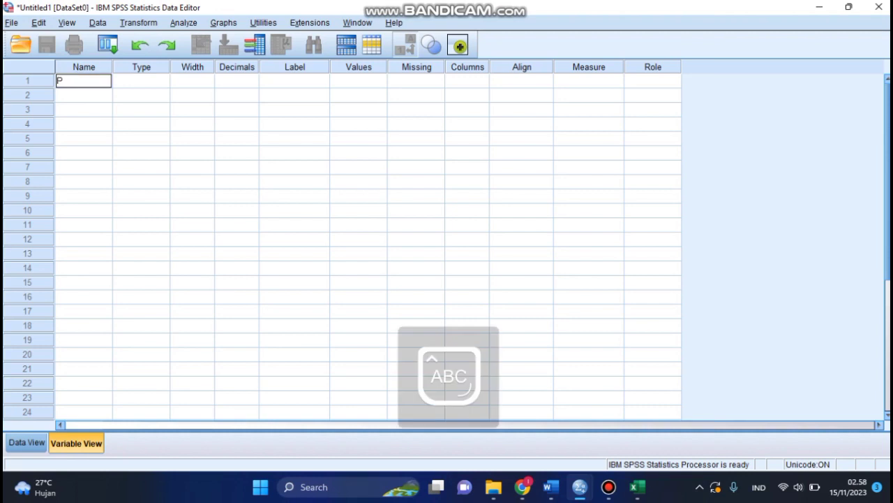
{"action": "type", "text": " 1"}
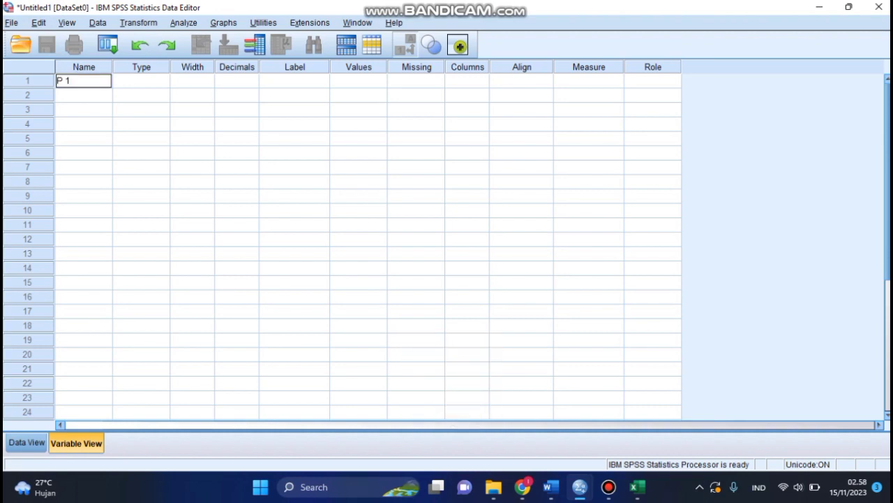
{"action": "key", "text": "Return"}
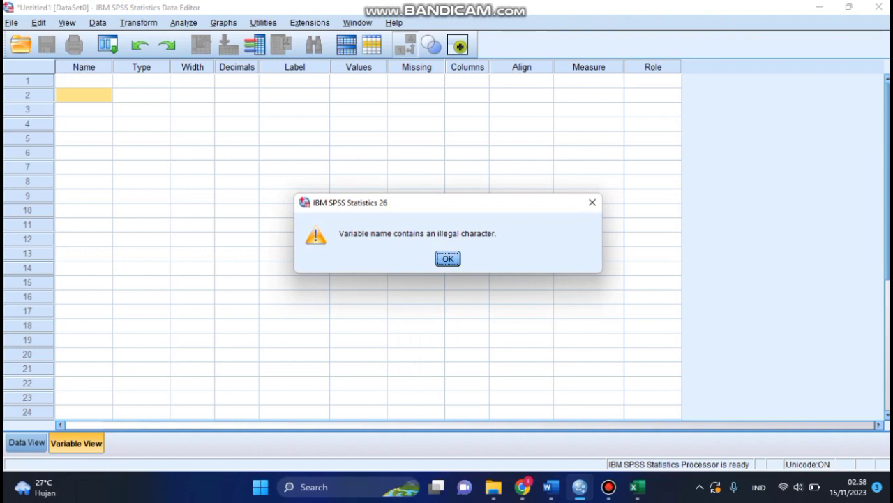
{"action": "key", "text": "Return"}
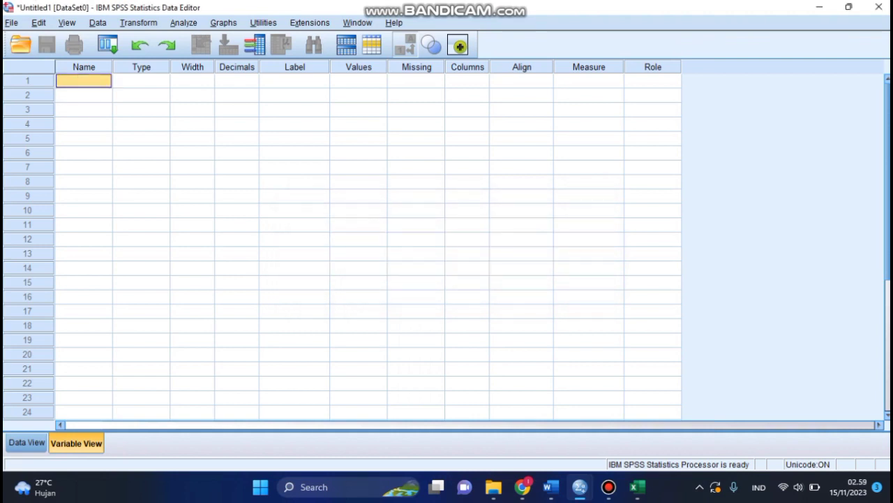
- Name the first variable P_1 and keep its type as Numeric
{"action": "type", "text": "P_1"}
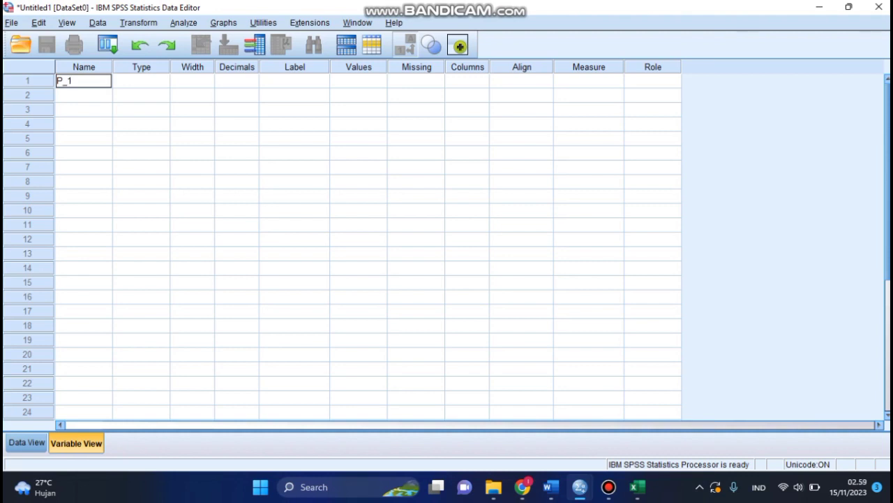
{"action": "key", "text": "Return"}
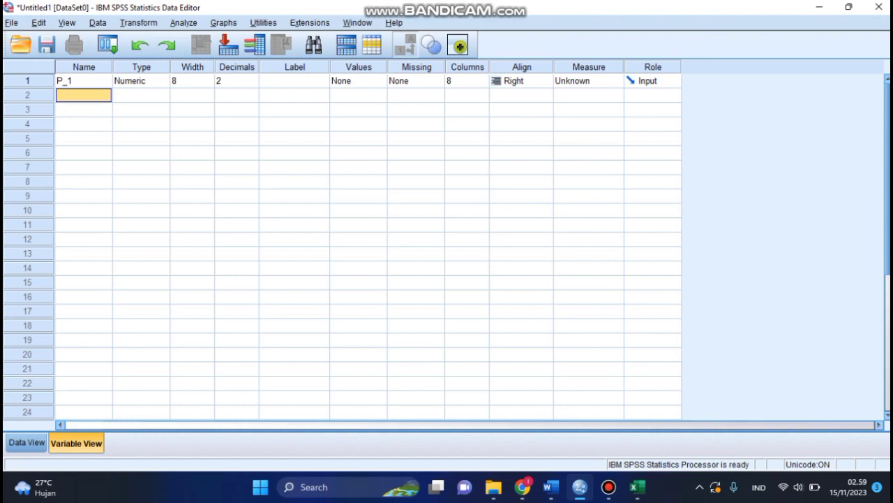
{"action": "left_click", "coordinate": [146, 81]}
{"action": "left_click", "coordinate": [163, 81]}
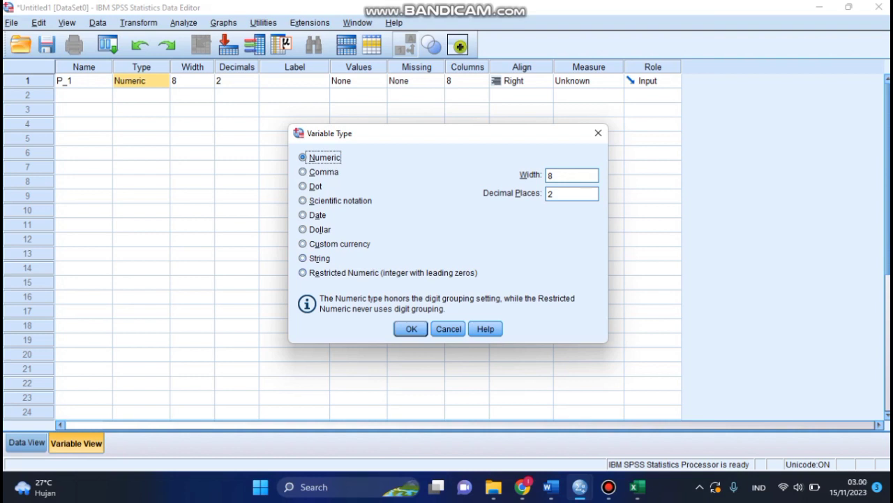
{"action": "left_click", "coordinate": [411, 328]}
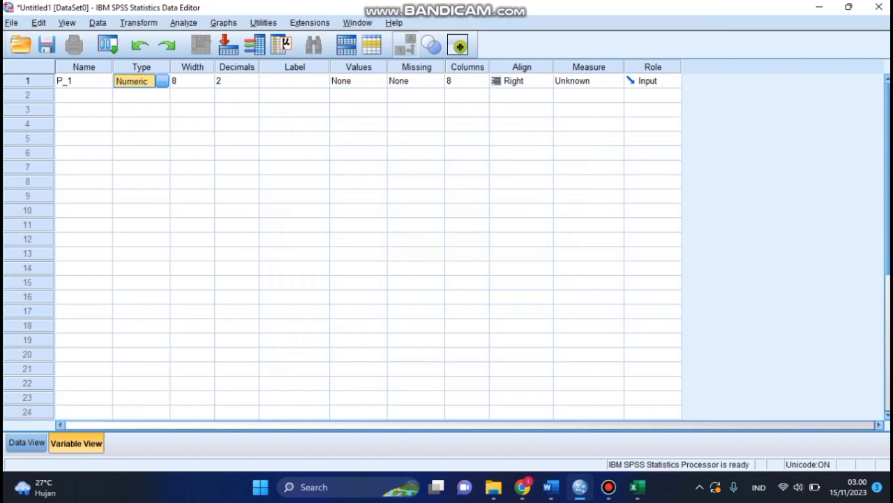
{"action": "left_click", "coordinate": [237, 67]}
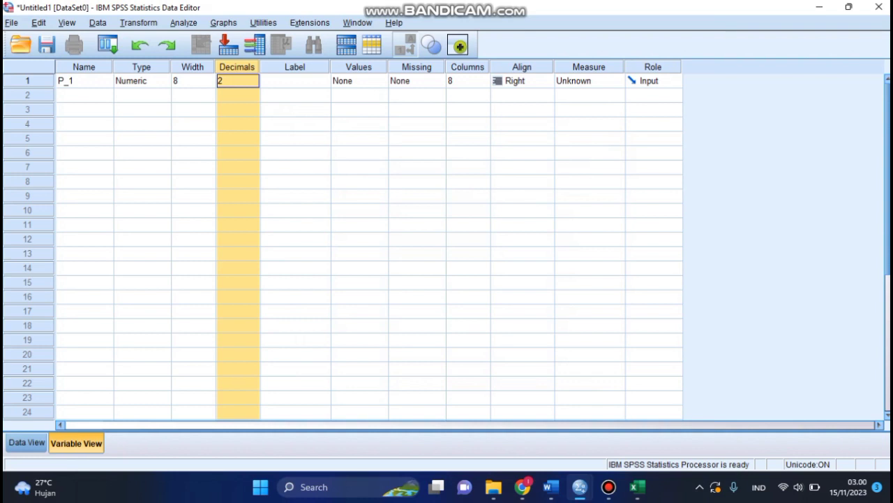
{"action": "left_click", "coordinate": [296, 81]}
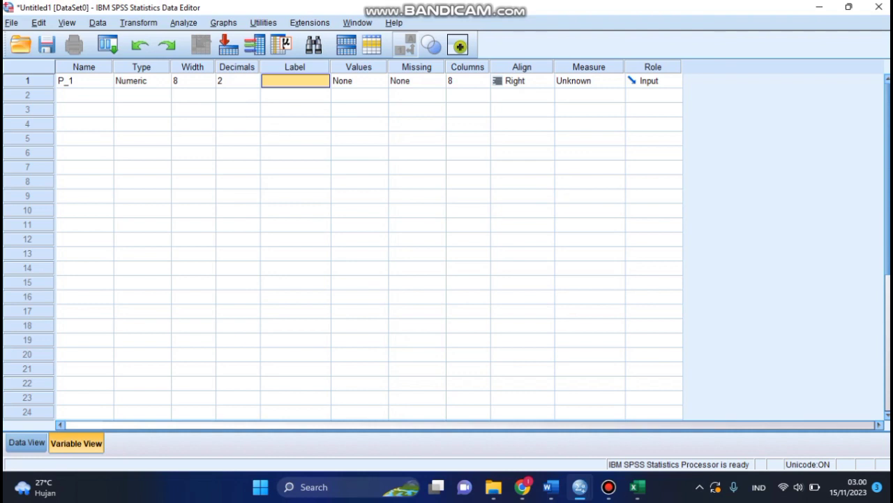
{"action": "left_click", "coordinate": [353, 81]}
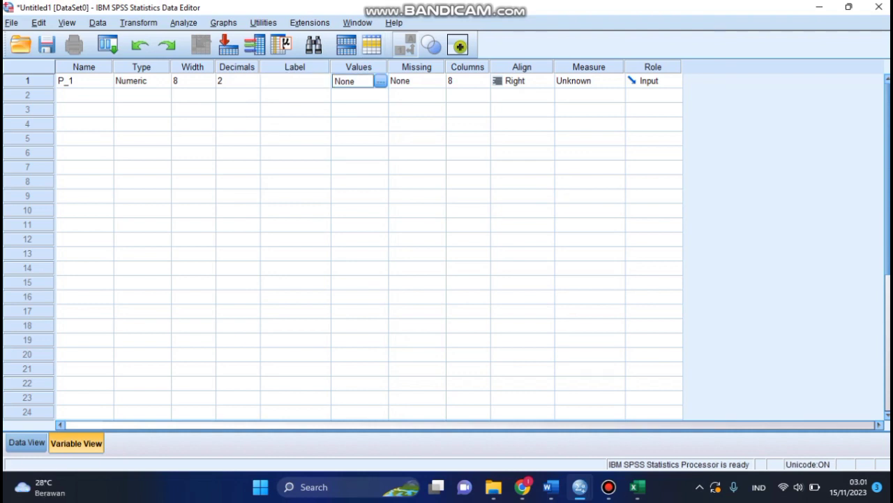
{"action": "left_click", "coordinate": [359, 67]}
- Add a value label to P_1 that assigns "LAKI LAKI" to value 1
{"action": "left_click", "coordinate": [355, 81]}
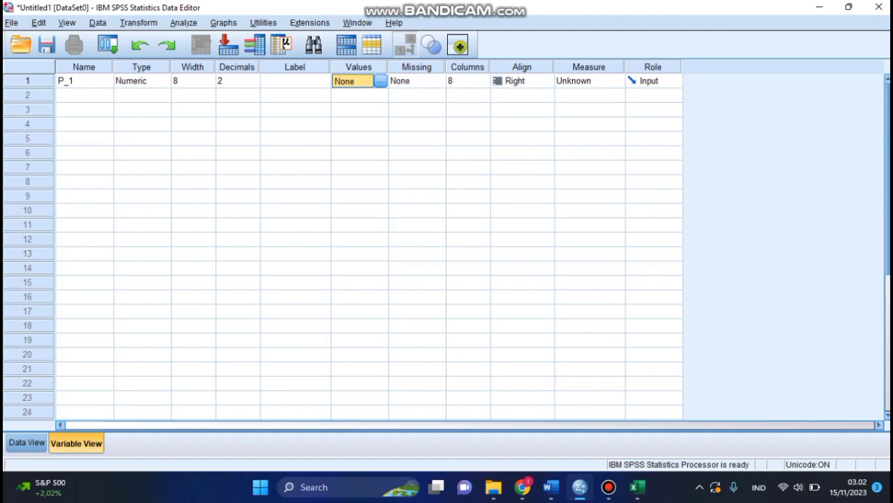
{"action": "left_click", "coordinate": [381, 81]}
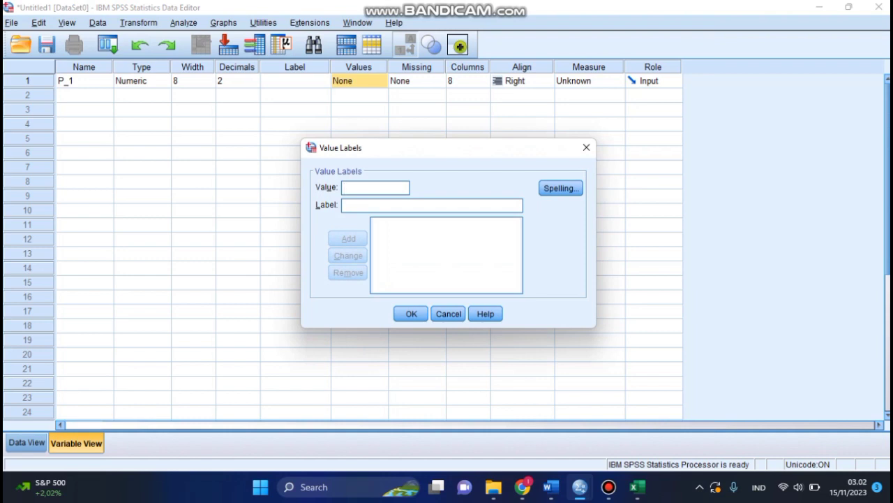
{"action": "type", "text": "1"}
{"action": "key", "text": "Tab"}
{"action": "type", "text": "LAKI "}
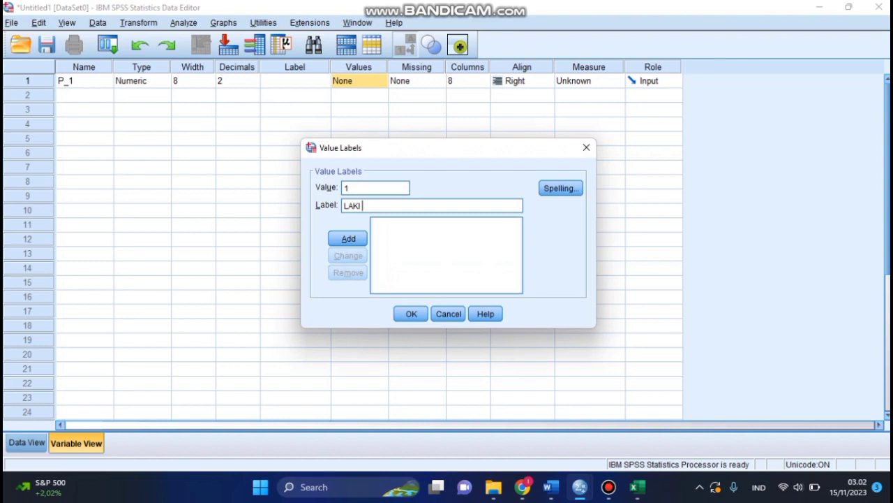
{"action": "type", "text": "LAKI"}
{"action": "key", "text": "Return"}
- Add the label "PEREMPUAN" for value 2 and apply the value labels to P_1
{"action": "type", "text": "2"}
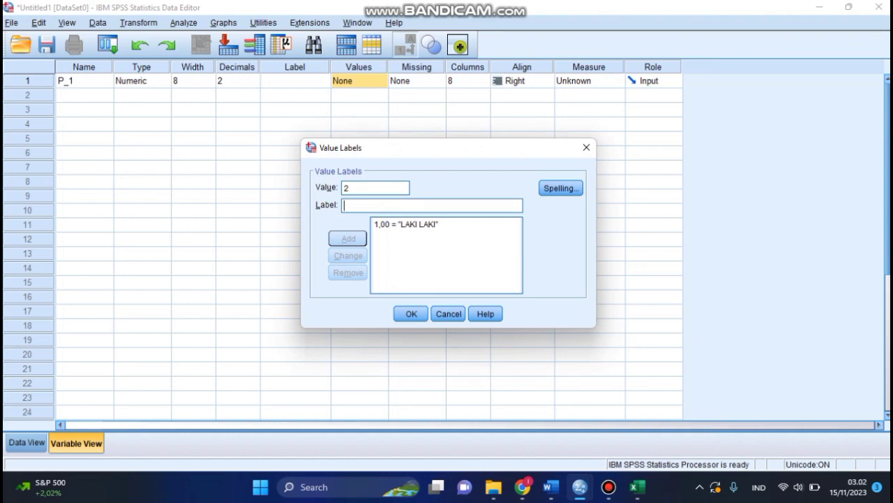
{"action": "type", "text": ",00 = \"PEREMPUAN"}
{"action": "key", "text": "Return"}
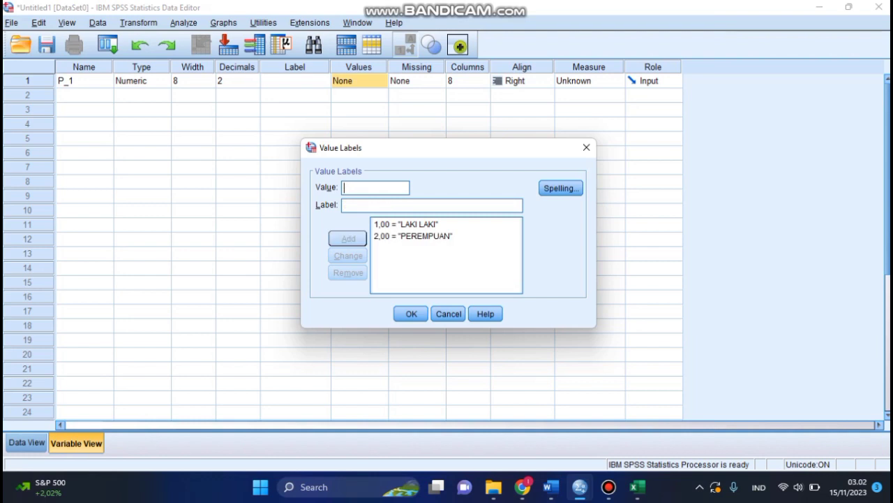
{"action": "left_click", "coordinate": [411, 314]}
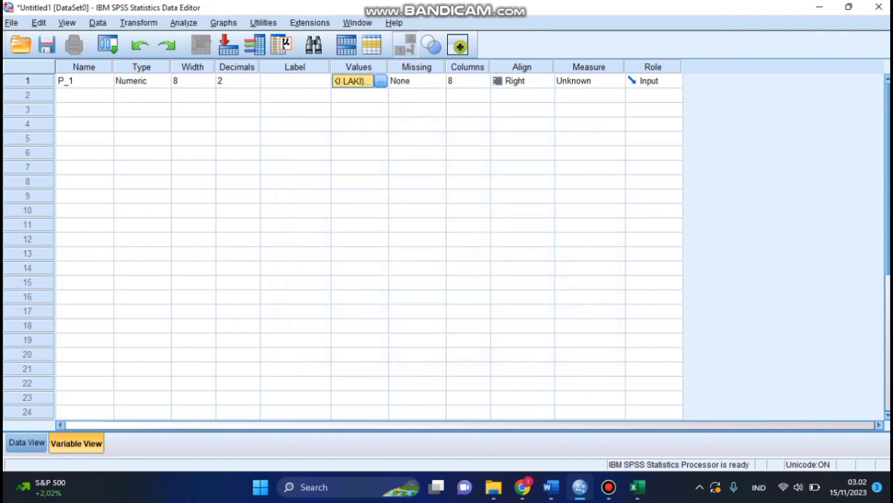
{"action": "left_click", "coordinate": [27, 443]}
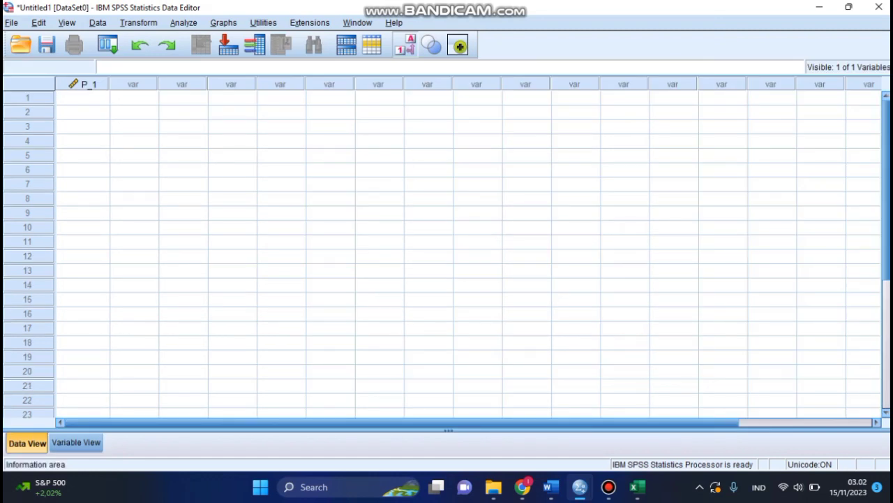
{"action": "left_click", "coordinate": [76, 443]}
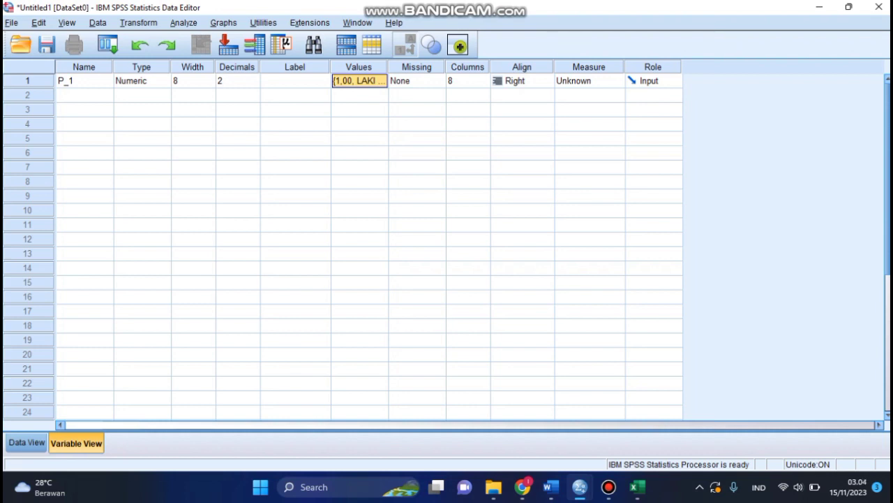
- Review the available measurement levels for P_1 without choosing a new one
{"action": "left_click", "coordinate": [590, 181]}
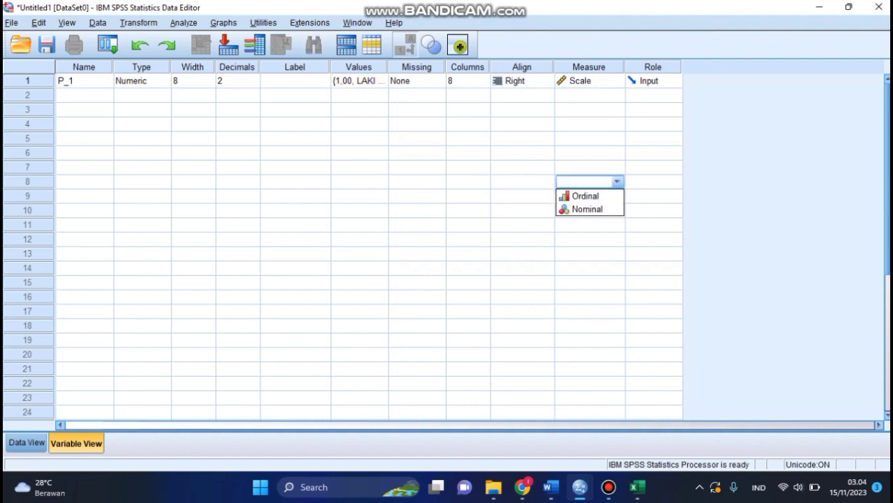
{"action": "left_click", "coordinate": [522, 95]}
{"action": "left_click", "coordinate": [589, 67]}
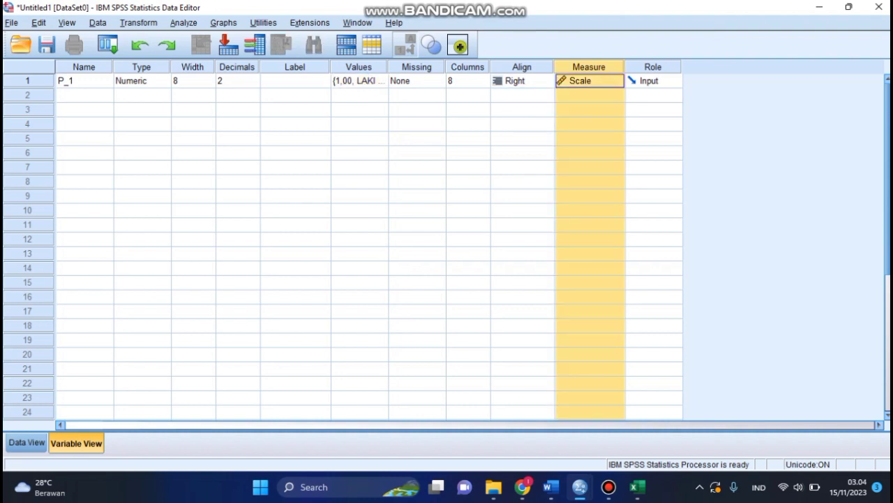
{"action": "left_click", "coordinate": [590, 81]}
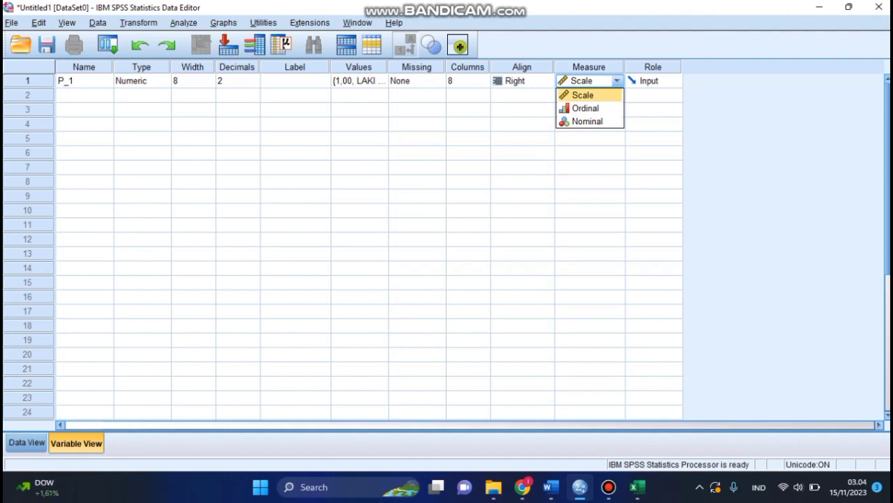
{"action": "left_click", "coordinate": [590, 167]}
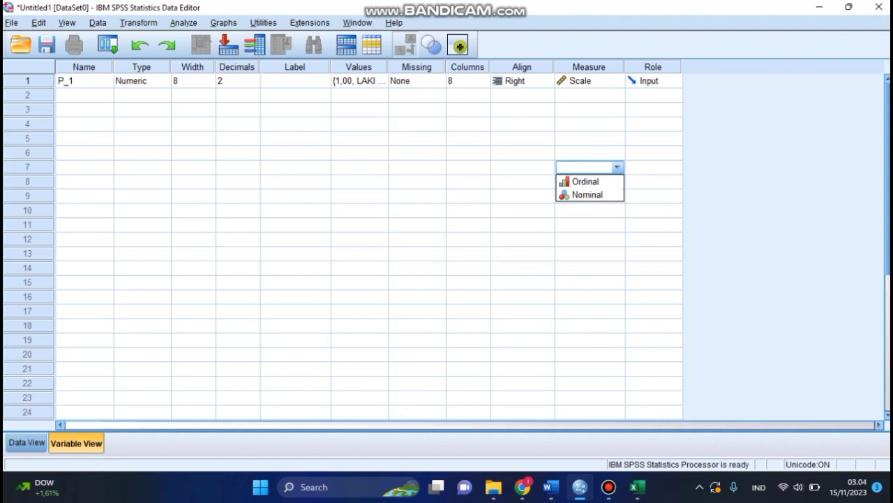
{"action": "left_click", "coordinate": [600, 81]}
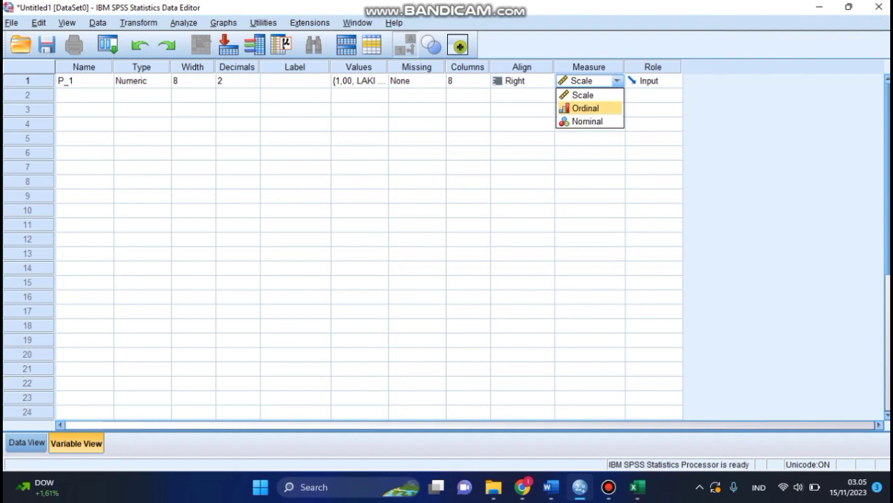
{"action": "key", "text": "Escape"}
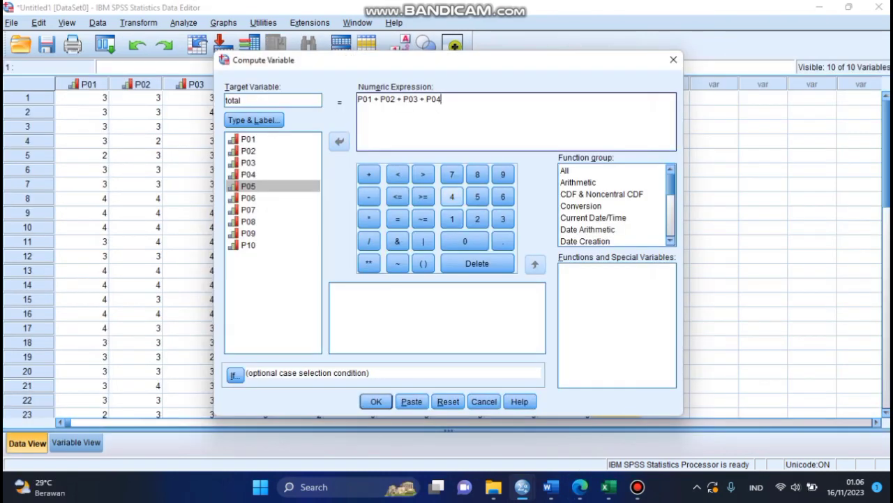
- Extend the numeric expression for the target variable total with + P05 + P06 + P07
{"action": "left_click", "coordinate": [369, 174]}
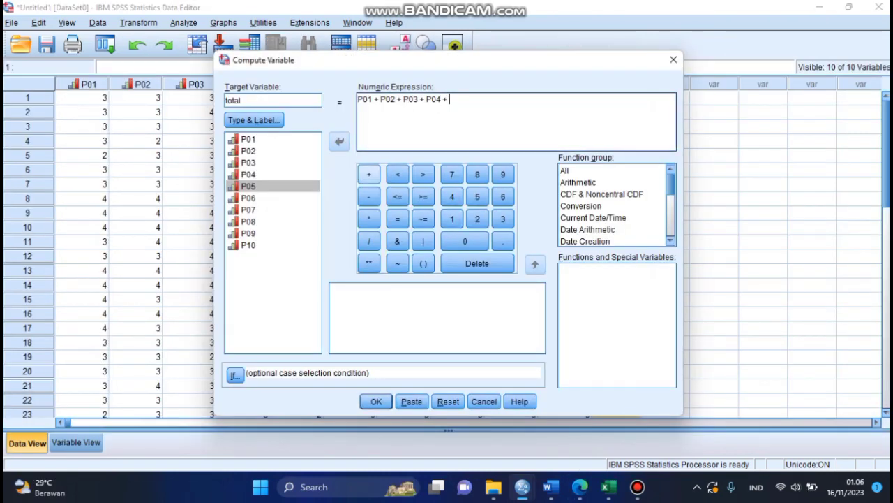
{"action": "left_click", "coordinate": [248, 187]}
{"action": "left_click", "coordinate": [340, 141]}
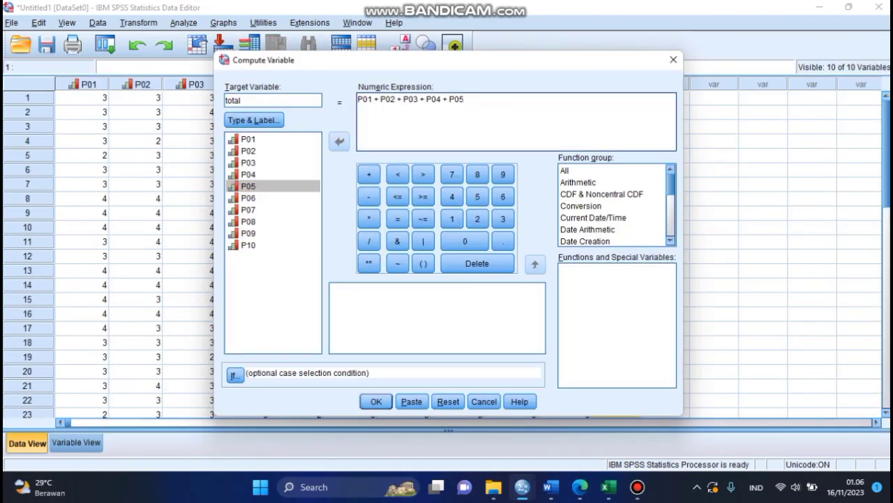
{"action": "left_click", "coordinate": [369, 174]}
{"action": "left_click", "coordinate": [248, 198]}
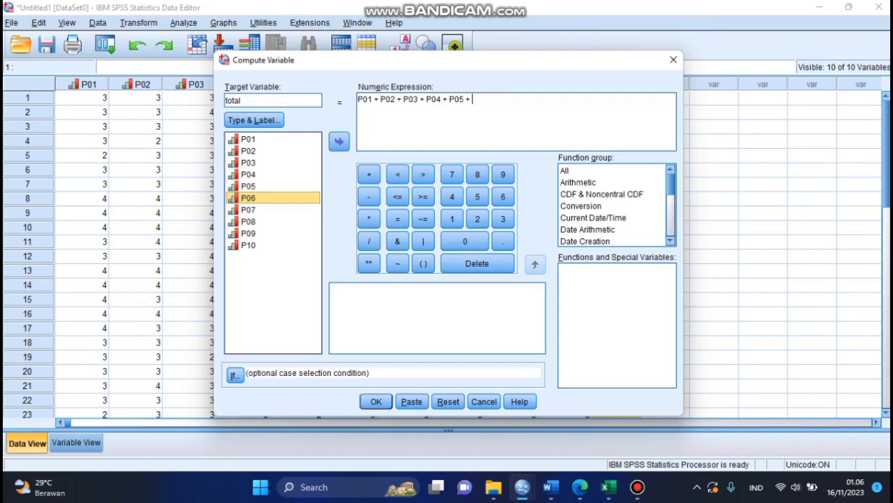
{"action": "left_click", "coordinate": [340, 142]}
{"action": "left_click", "coordinate": [369, 174]}
{"action": "left_click", "coordinate": [249, 210]}
{"action": "left_click", "coordinate": [339, 142]}
- Add + P08 + P09 + P10 to the numeric expression and compute the total variable
{"action": "left_click", "coordinate": [369, 174]}
{"action": "left_click", "coordinate": [248, 222]}
{"action": "left_click", "coordinate": [339, 142]}
{"action": "left_click", "coordinate": [369, 174]}
{"action": "left_click", "coordinate": [248, 233]}
{"action": "left_click", "coordinate": [339, 142]}
{"action": "left_click", "coordinate": [369, 174]}
{"action": "left_click", "coordinate": [249, 245]}
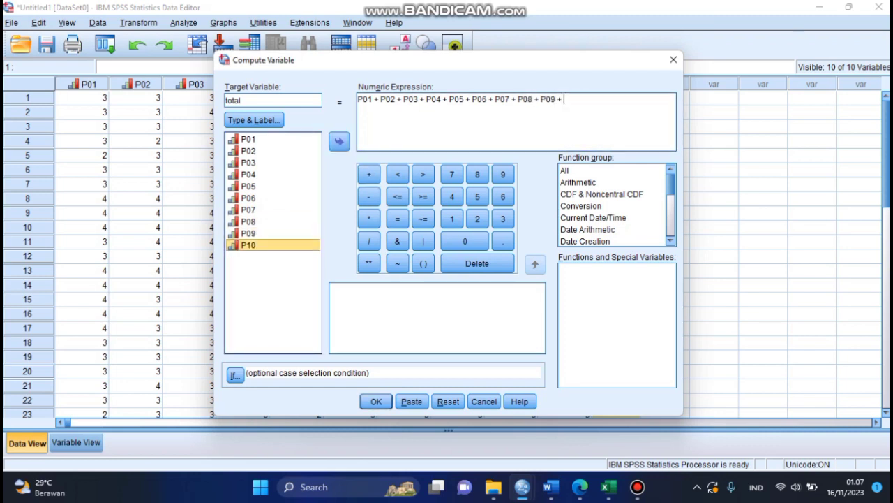
{"action": "left_click", "coordinate": [339, 142]}
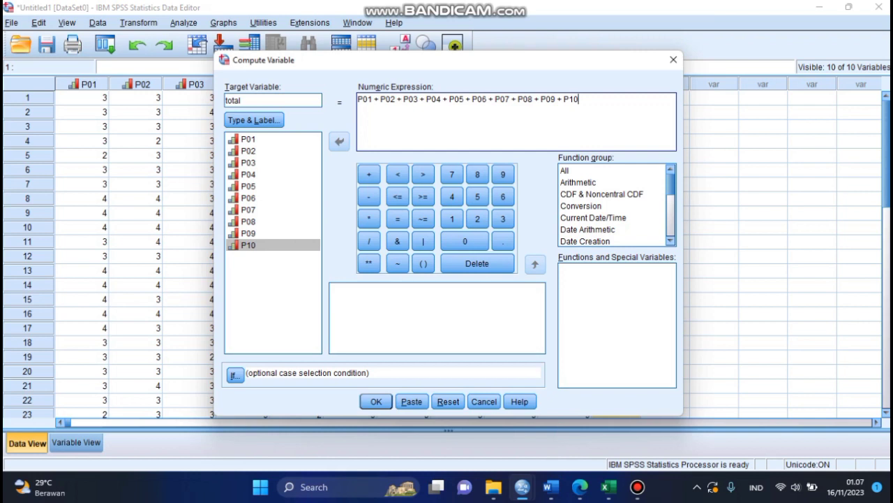
{"action": "left_click", "coordinate": [376, 401]}
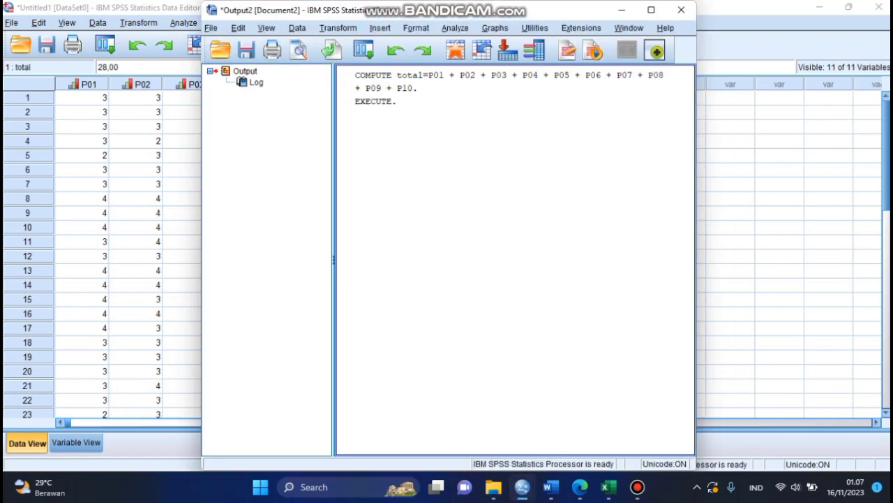
- Minimise the output window, set the decimals of the total variable to 0, and return to the data
{"action": "left_click", "coordinate": [621, 10]}
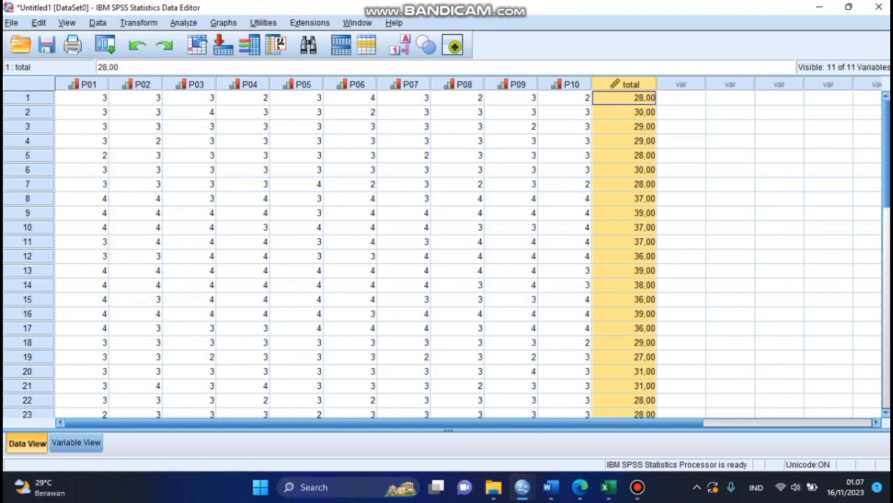
{"action": "left_click", "coordinate": [76, 442]}
{"action": "left_click", "coordinate": [236, 225]}
{"action": "type", "text": "0"}
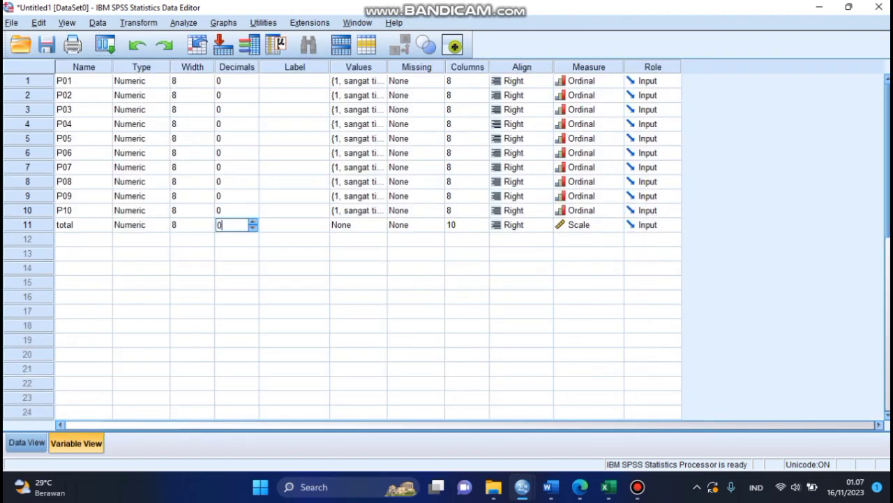
{"action": "left_click", "coordinate": [26, 443]}
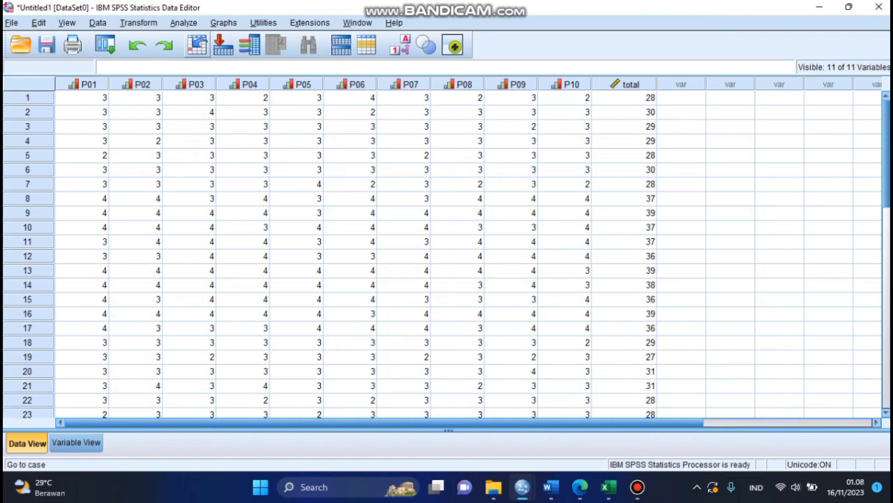
{"action": "left_click", "coordinate": [183, 23]}
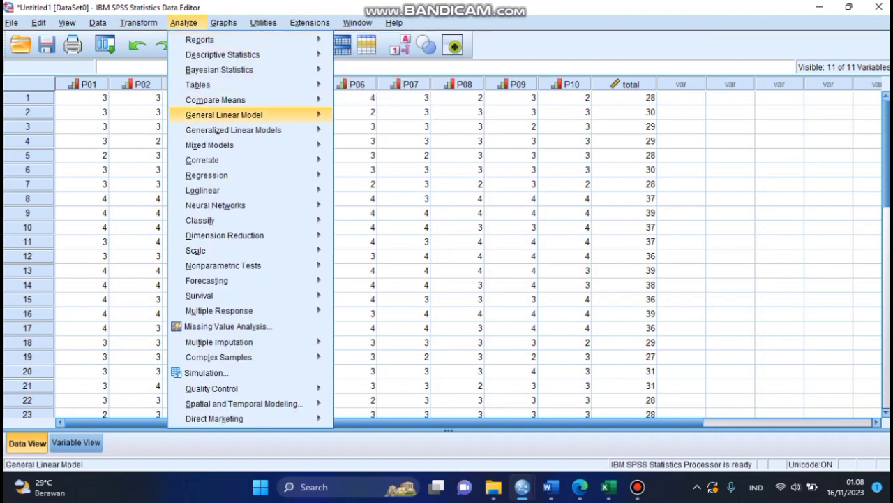
{"action": "mouse_move", "coordinate": [202, 160]}
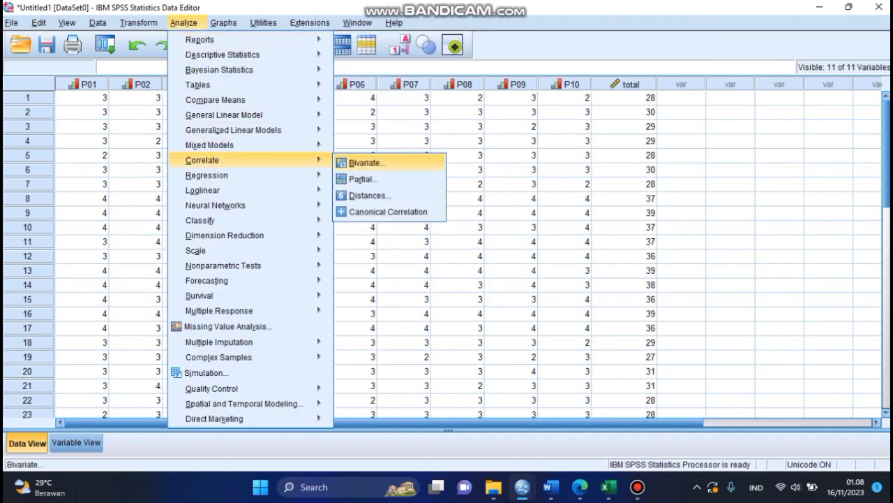
{"action": "left_click", "coordinate": [365, 163]}
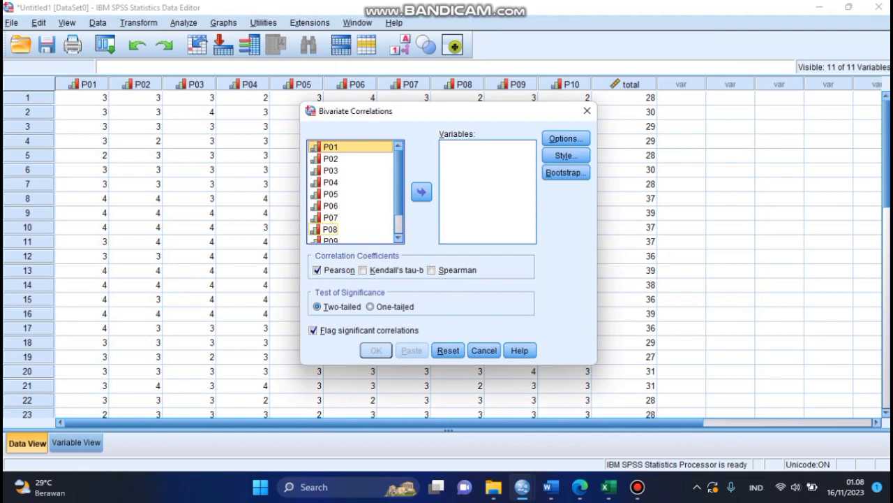
{"action": "key", "text": "ctrl+a"}
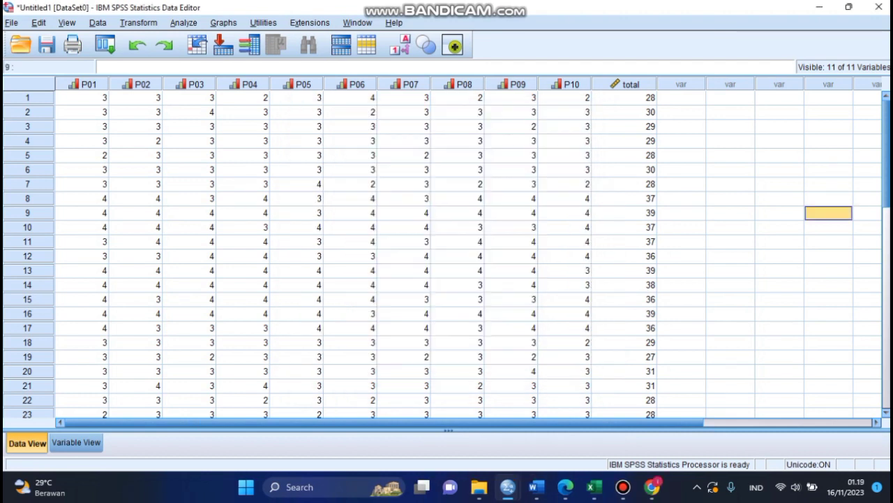
- Run a two-tailed Pearson bivariate correlation on P01 to P10 and total, with significant correlations flagged
{"action": "left_click", "coordinate": [631, 83]}
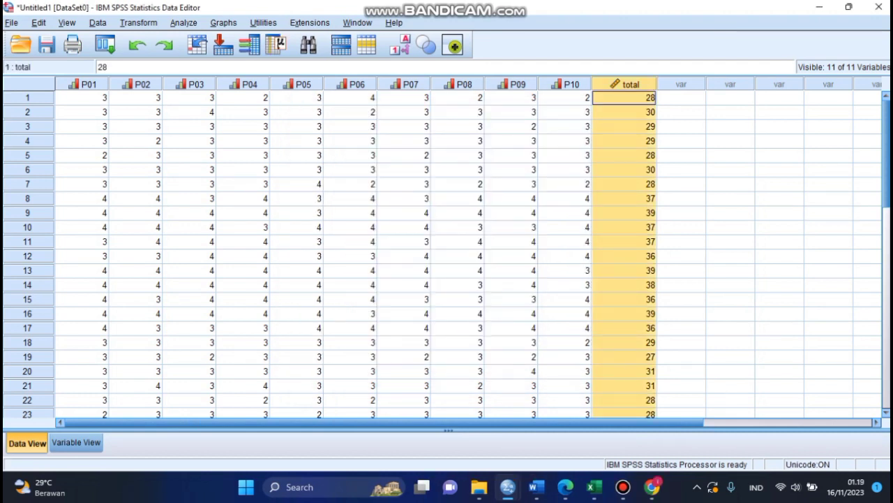
{"action": "left_click", "coordinate": [681, 112]}
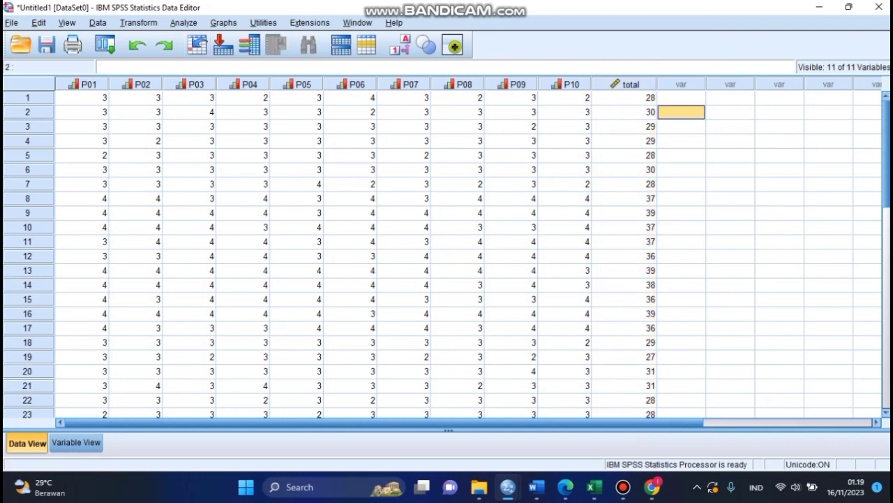
{"action": "left_click", "coordinate": [184, 23]}
{"action": "mouse_move", "coordinate": [202, 160]}
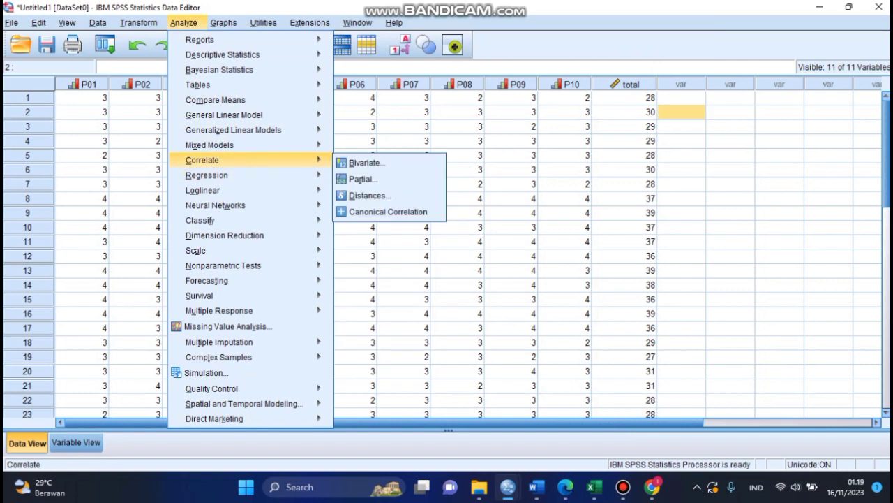
{"action": "left_click", "coordinate": [368, 163]}
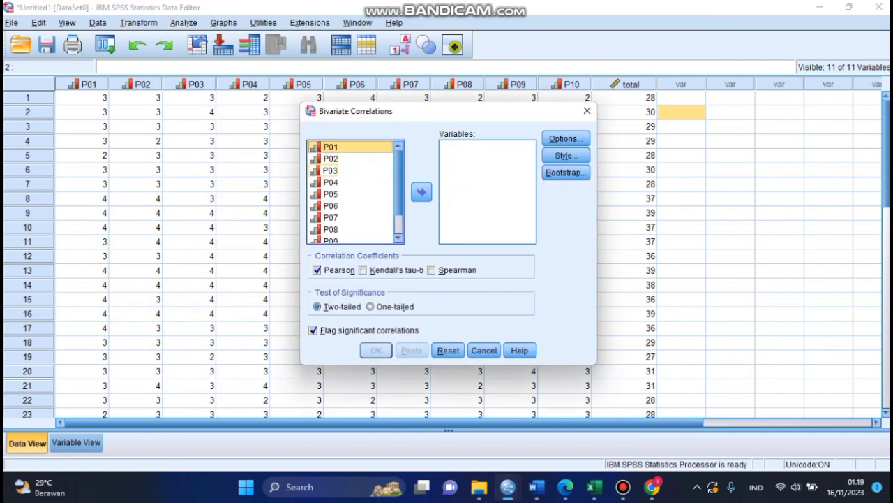
{"action": "key", "text": "ctrl+a"}
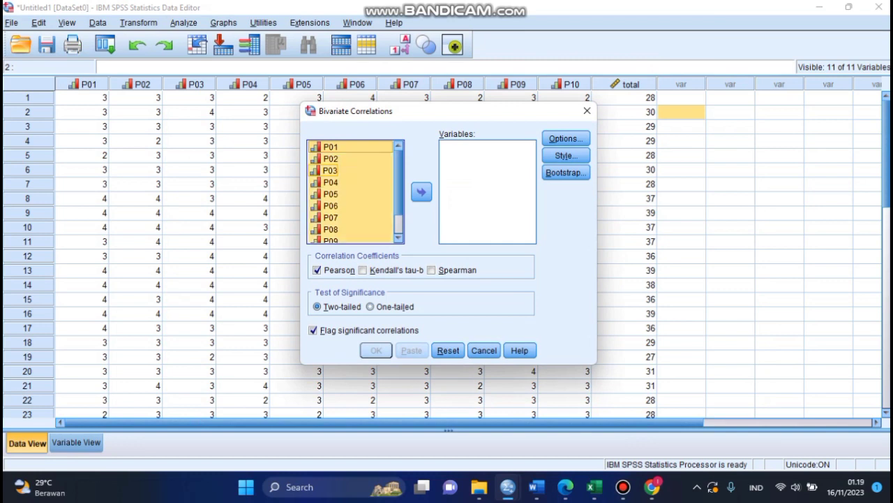
{"action": "left_click", "coordinate": [421, 191]}
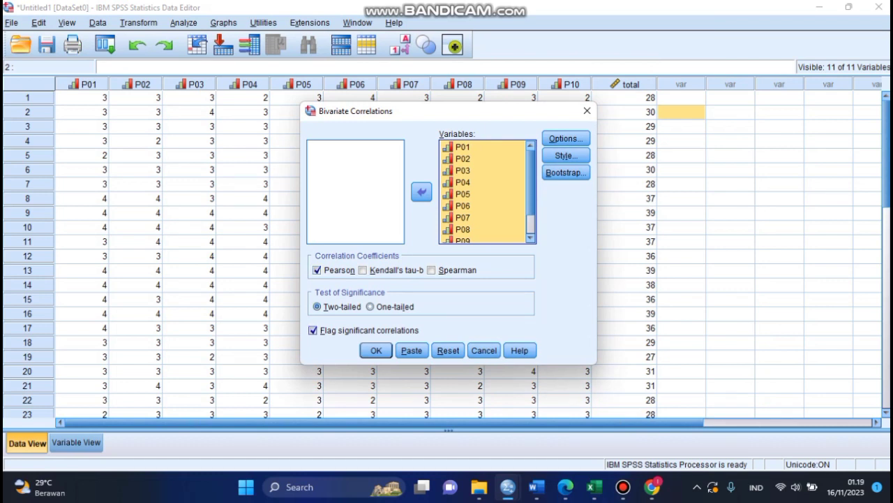
{"action": "left_click", "coordinate": [377, 350]}
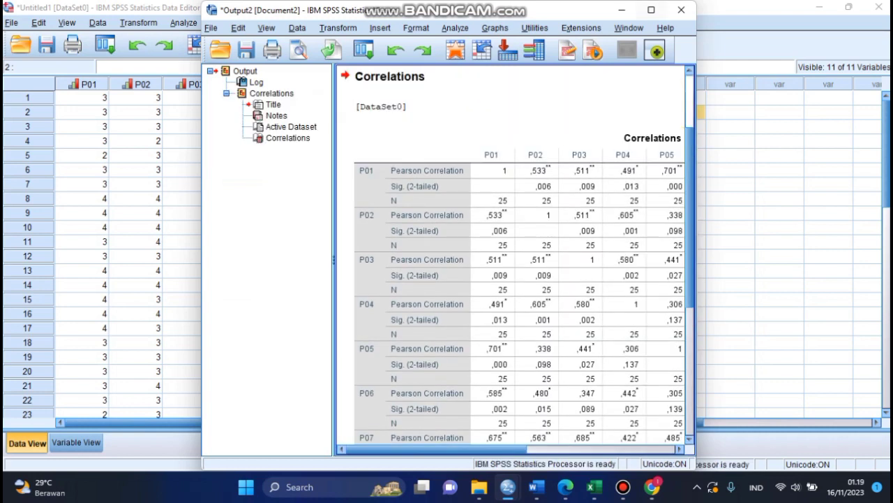
- Maximise the output window and examine the Correlations table, including its total column
{"action": "left_click", "coordinate": [651, 10]}
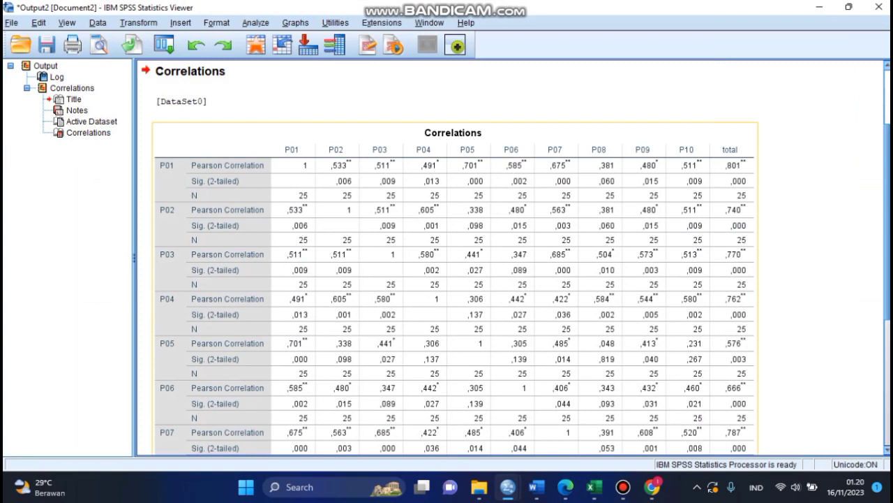
{"action": "scroll", "coordinate": [419, 179], "scroll_direction": "up", "scroll_amount": 3}
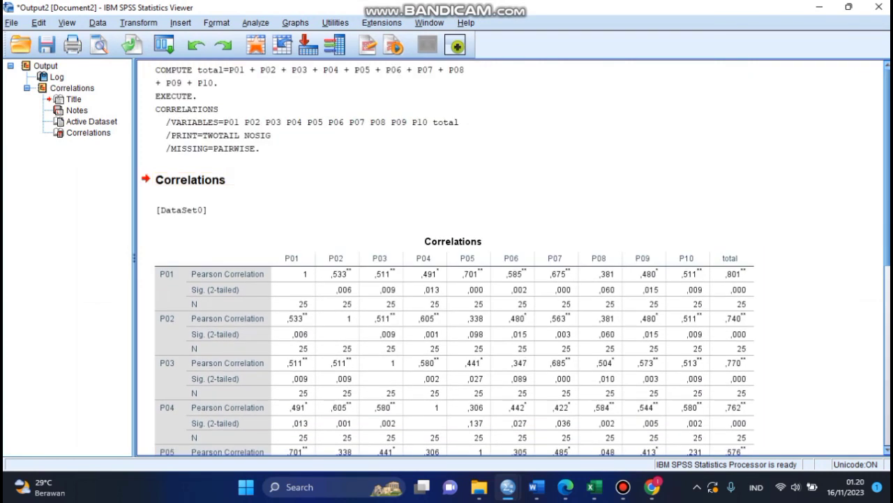
{"action": "scroll", "coordinate": [419, 178], "scroll_direction": "down", "scroll_amount": 3}
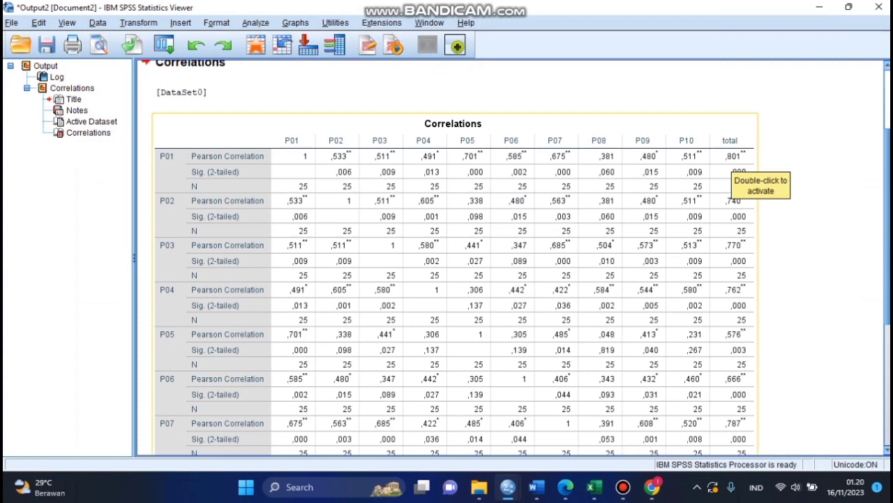
- Place the output side by side with the "keterangan spss" document in Word and show the Uji Validitas decision criteria
{"action": "key", "text": "super+Left"}
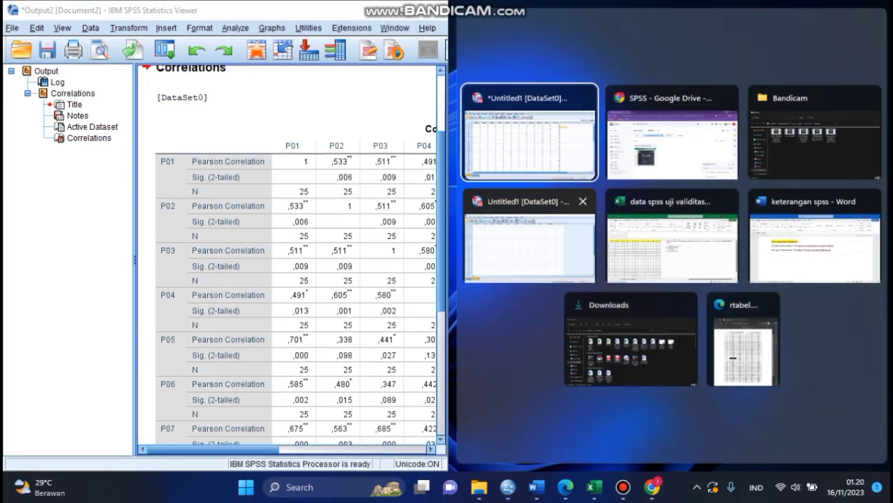
{"action": "left_click", "coordinate": [815, 241]}
{"action": "scroll", "coordinate": [809, 279], "scroll_direction": "up", "scroll_amount": 10}
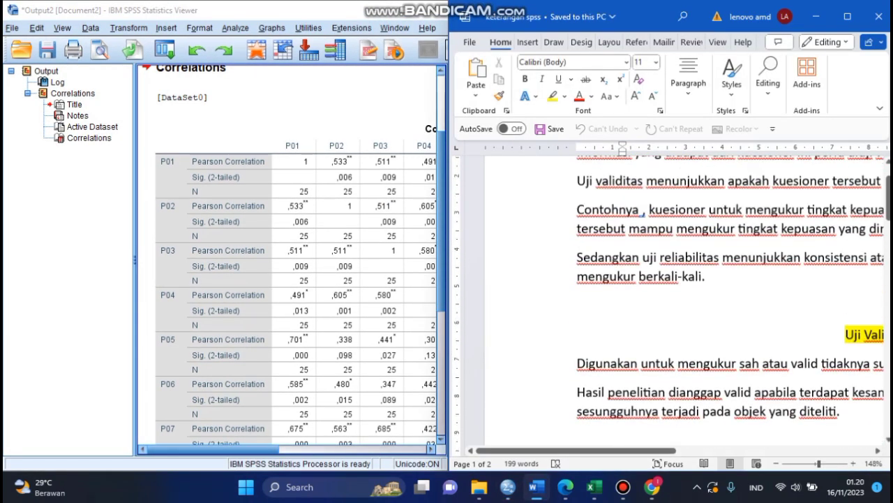
{"action": "scroll", "coordinate": [810, 279], "scroll_direction": "down", "scroll_amount": 2}
{"action": "scroll", "coordinate": [674, 300], "scroll_direction": "right", "scroll_amount": 3}
{"action": "scroll", "coordinate": [674, 300], "scroll_direction": "down", "scroll_amount": 1}
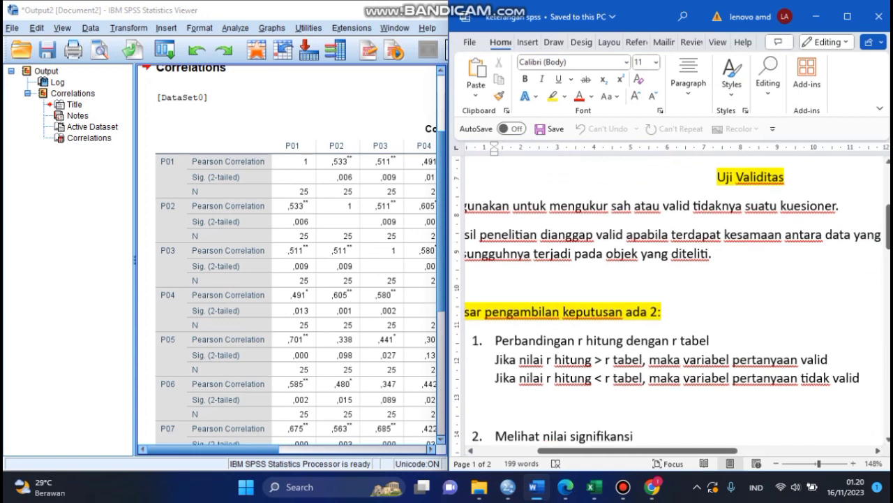
{"action": "scroll", "coordinate": [674, 300], "scroll_direction": "down", "scroll_amount": 5}
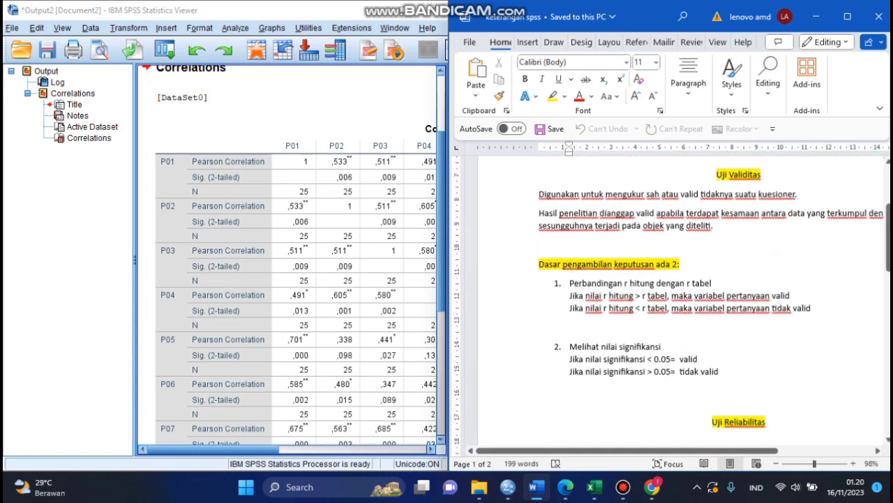
- Highlight the two validity criteria headings in turn: "Perbandingan r hitung dengan r tabel" and "Melihat nilai signifikansi"
{"action": "left_click_drag", "start_coordinate": [570, 282], "coordinate": [720, 282]}
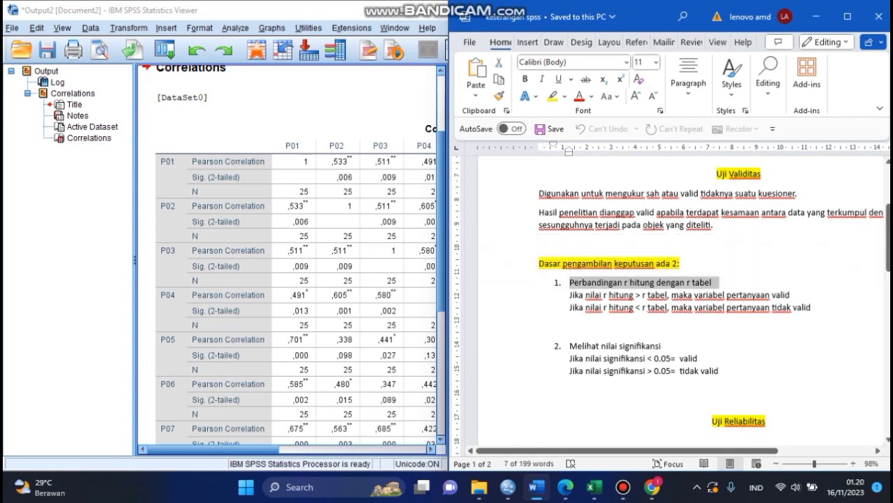
{"action": "left_click", "coordinate": [663, 345]}
{"action": "left_click_drag", "start_coordinate": [570, 345], "coordinate": [665, 346]}
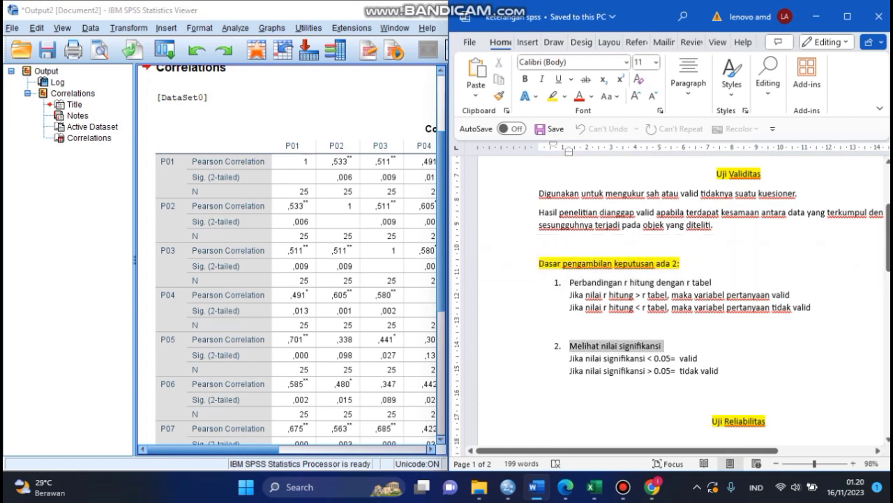
- Shrink the output outline pane and bring the total column of the Correlations table into view
{"action": "left_click", "coordinate": [719, 371]}
{"action": "left_click", "coordinate": [237, 449]}
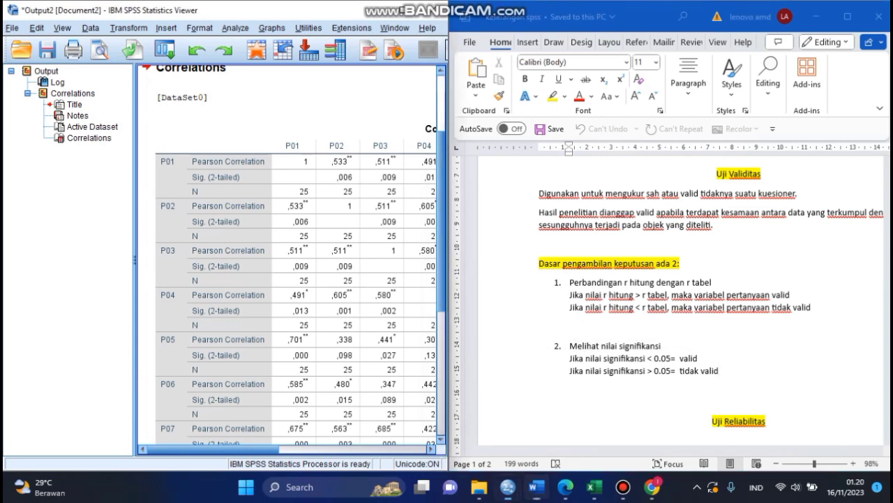
{"action": "left_click_drag", "start_coordinate": [135, 259], "coordinate": [57, 260]}
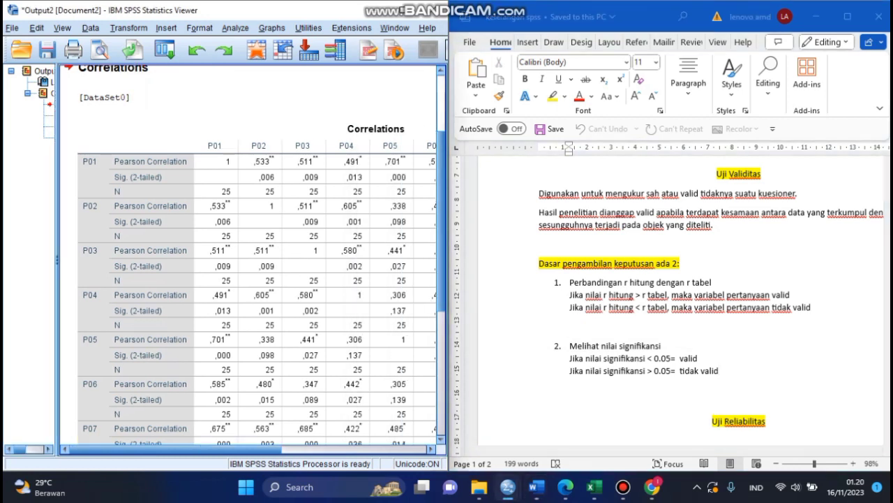
{"action": "left_click_drag", "start_coordinate": [58, 260], "coordinate": [21, 260]}
{"action": "left_click", "coordinate": [431, 449]}
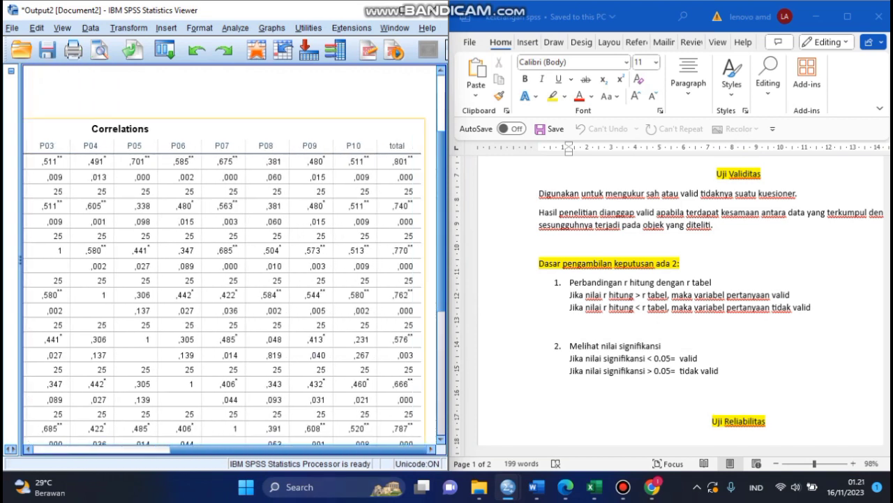
{"action": "scroll", "coordinate": [223, 265], "scroll_direction": "down", "scroll_amount": 3}
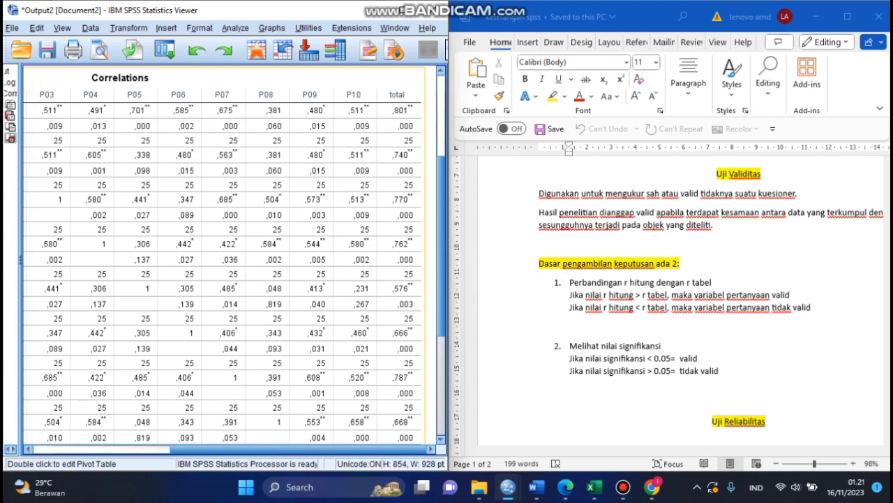
- Switch to rtabel.pdf and highlight the N = 25 row label and its r table value at the 5% significance level
{"action": "mouse_move", "coordinate": [565, 486]}
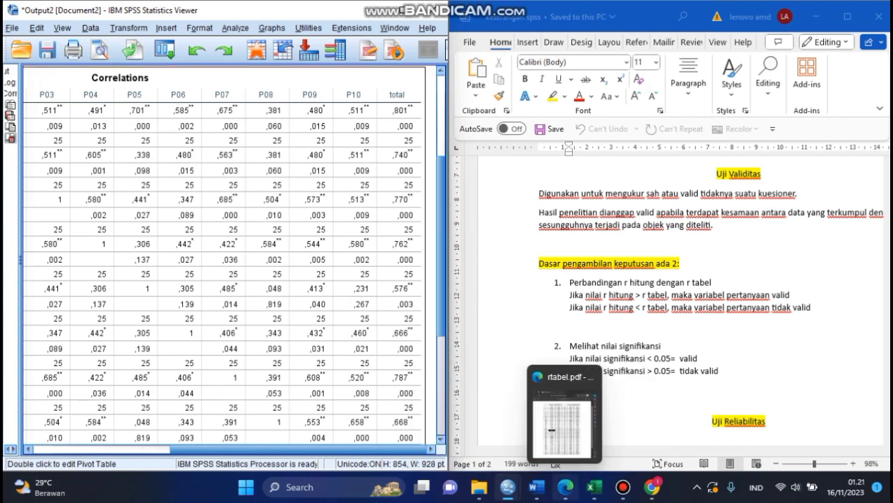
{"action": "left_click", "coordinate": [556, 461]}
{"action": "scroll", "coordinate": [654, 279], "scroll_direction": "up", "scroll_amount": 1}
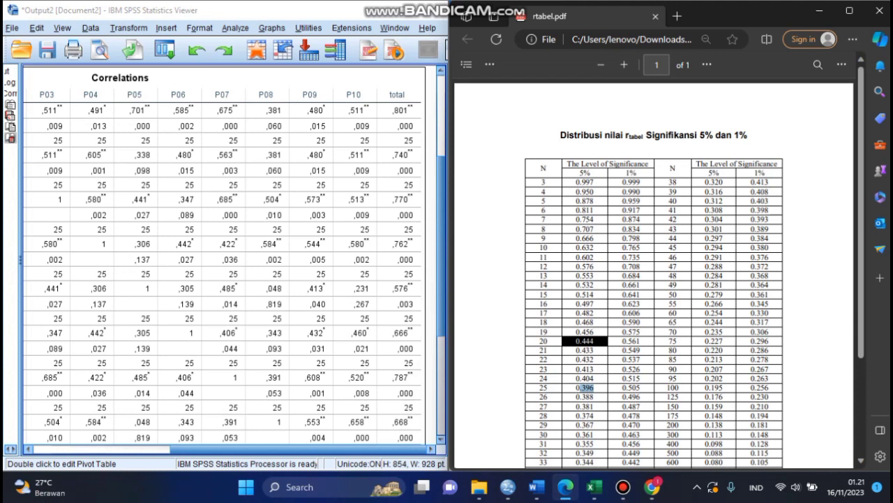
{"action": "scroll", "coordinate": [654, 279], "scroll_direction": "down", "scroll_amount": 1}
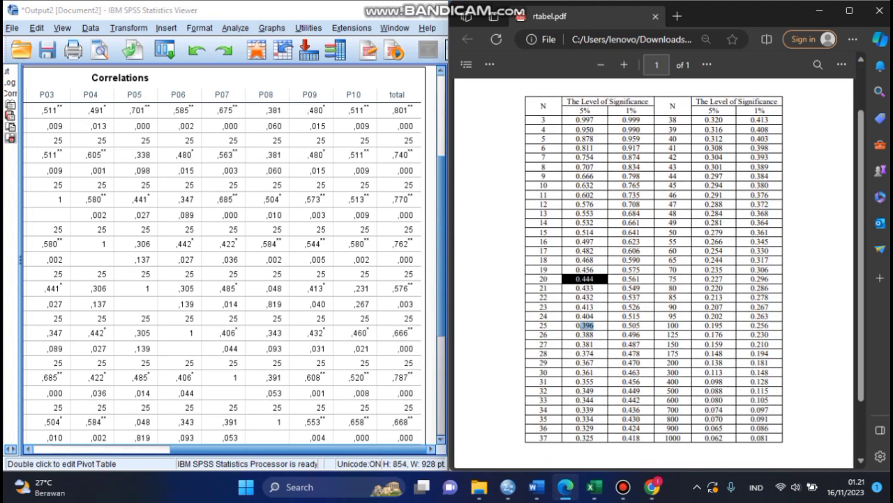
{"action": "left_click_drag", "start_coordinate": [539, 325], "coordinate": [549, 325]}
{"action": "scroll", "coordinate": [549, 325], "scroll_direction": "up", "scroll_amount": 1}
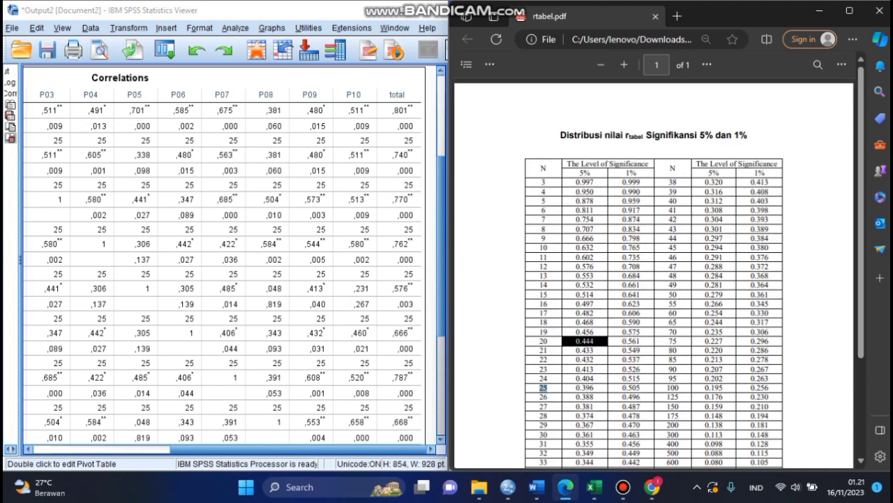
{"action": "scroll", "coordinate": [654, 279], "scroll_direction": "down", "scroll_amount": 2}
{"action": "left_click_drag", "start_coordinate": [576, 263], "coordinate": [594, 263]}
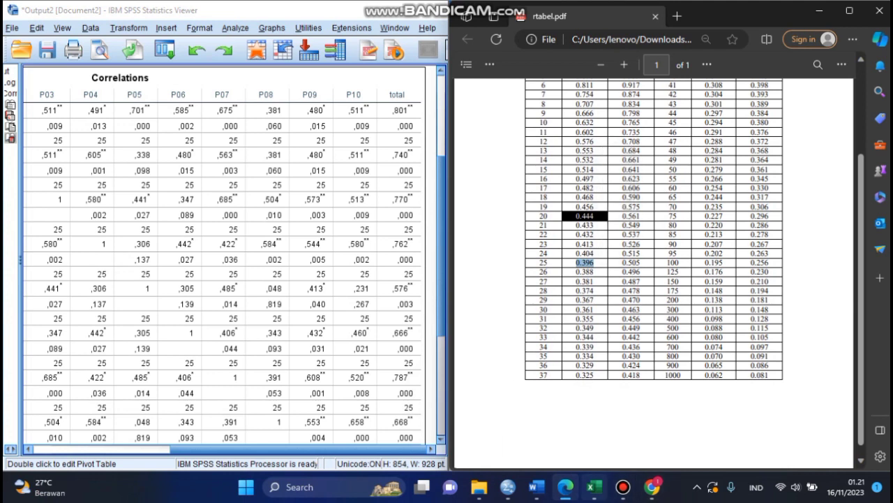
- Return to the Word criteria and check each item's correlation and significance in the total column against them
{"action": "mouse_move", "coordinate": [594, 486]}
{"action": "mouse_move", "coordinate": [537, 486]}
{"action": "left_click", "coordinate": [562, 421]}
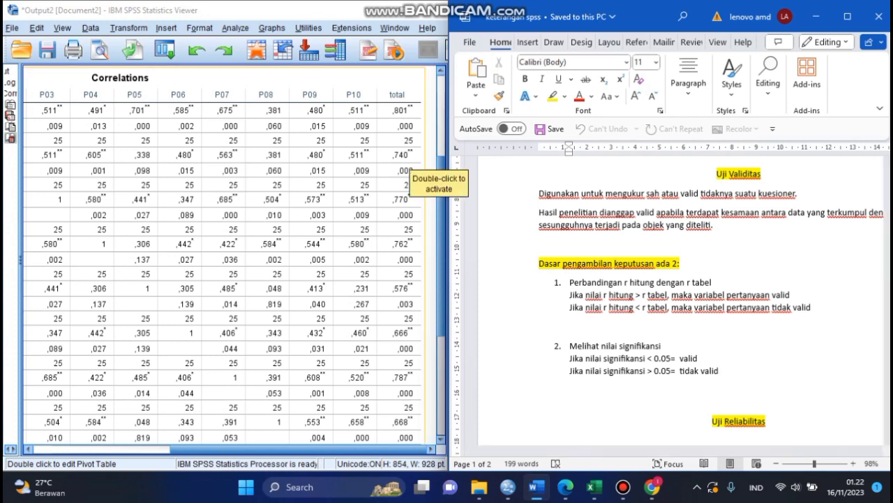
{"action": "scroll", "coordinate": [411, 174], "scroll_direction": "down", "scroll_amount": 2}
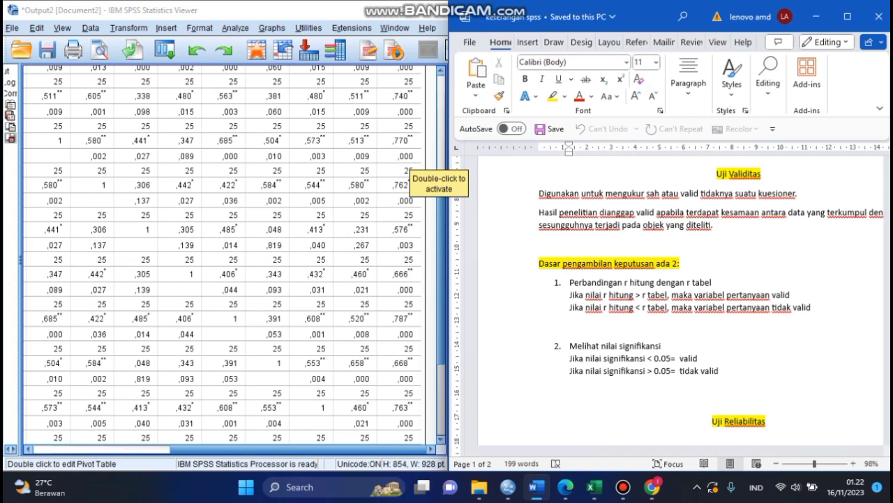
{"action": "left_click", "coordinate": [410, 159]}
{"action": "scroll", "coordinate": [409, 159], "scroll_direction": "down", "scroll_amount": 2}
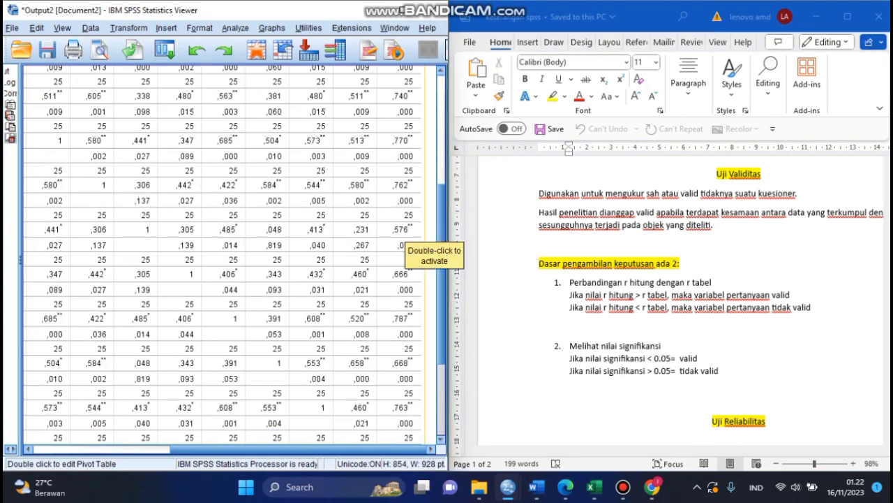
{"action": "scroll", "coordinate": [401, 238], "scroll_direction": "down", "scroll_amount": 2}
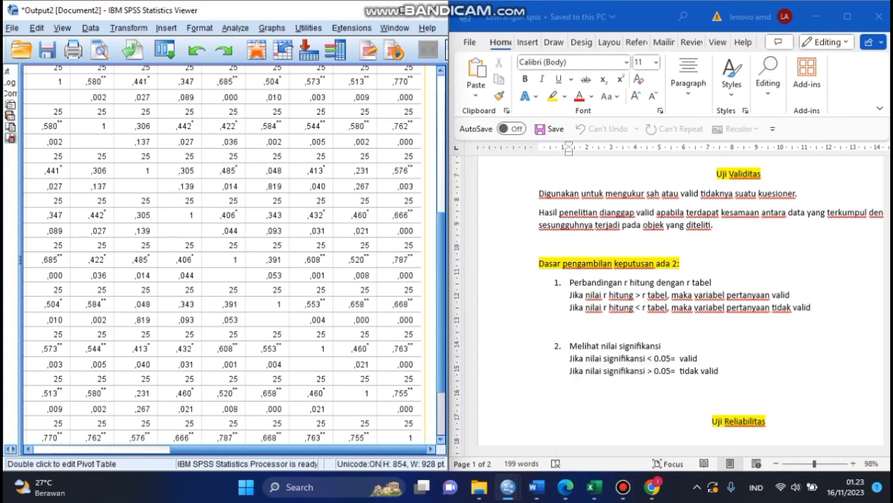
{"action": "scroll", "coordinate": [234, 255], "scroll_direction": "up", "scroll_amount": 5}
{"action": "scroll", "coordinate": [234, 255], "scroll_direction": "up", "scroll_amount": 5}
{"action": "scroll", "coordinate": [234, 254], "scroll_direction": "left", "scroll_amount": 3}
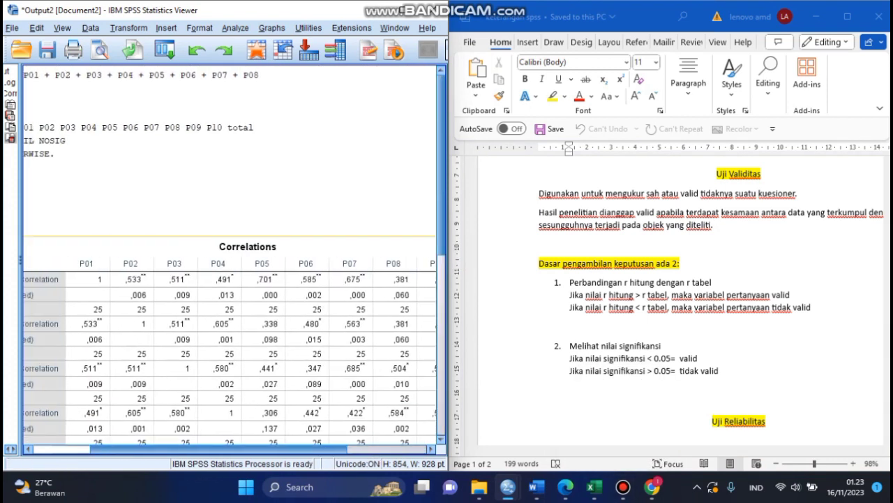
- Minimise the output, Word and r table windows to return to the full data editor
{"action": "left_click", "coordinate": [371, 11]}
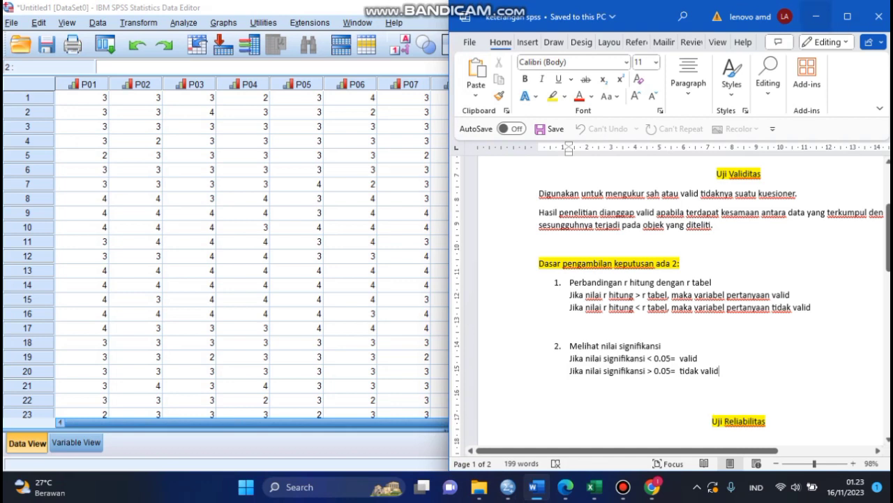
{"action": "left_click", "coordinate": [815, 16]}
{"action": "left_click", "coordinate": [818, 7]}
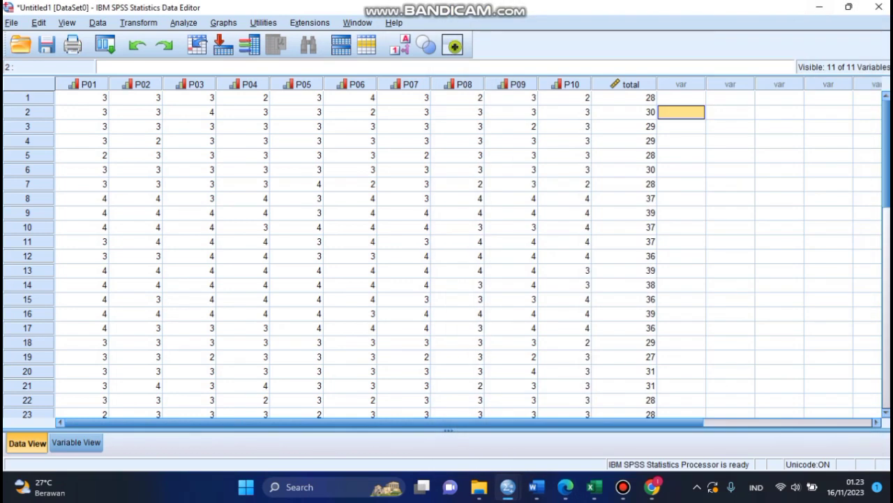
- Start a Reliability Analysis and add P01 to P10 as the items, leaving out total
{"action": "left_click", "coordinate": [184, 23]}
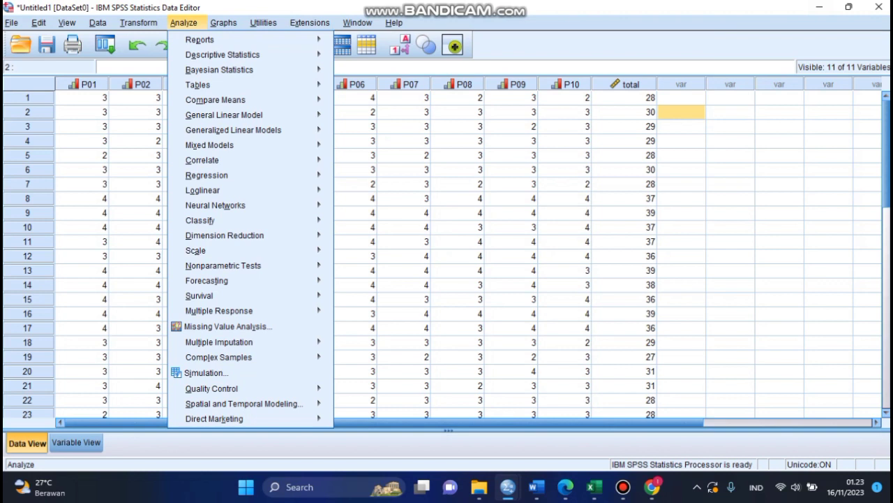
{"action": "mouse_move", "coordinate": [203, 249]}
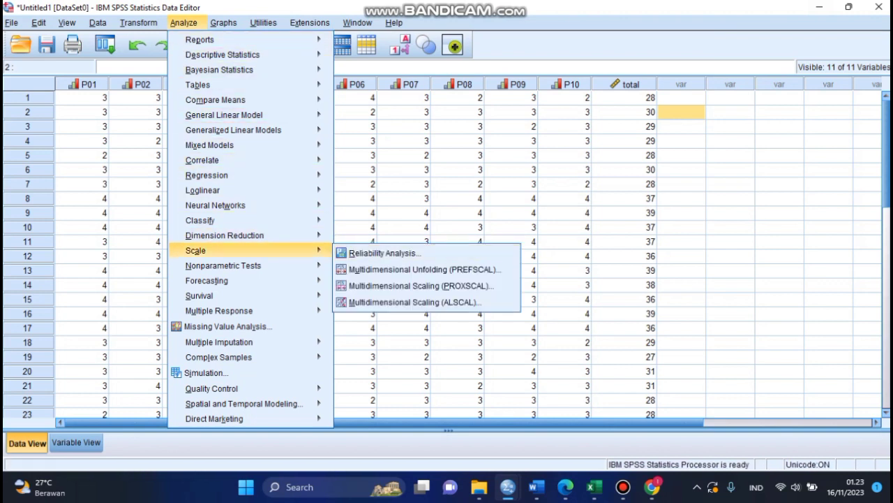
{"action": "left_click", "coordinate": [184, 23]}
{"action": "left_click", "coordinate": [183, 23]}
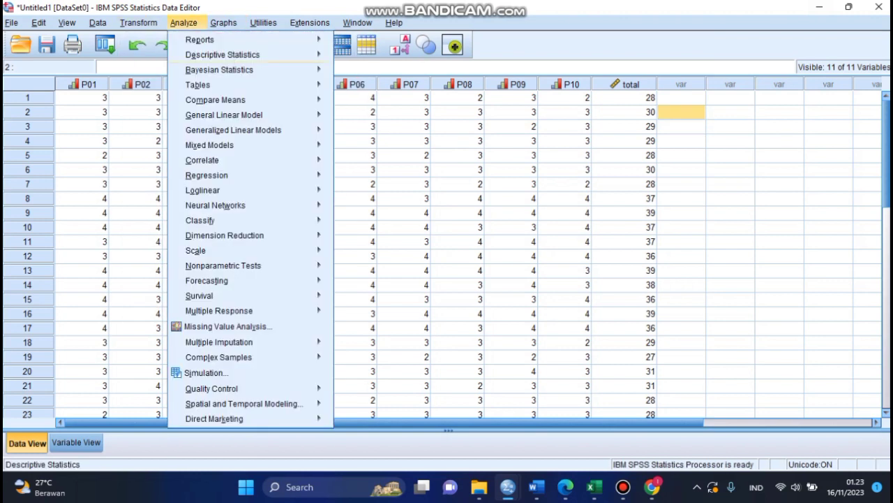
{"action": "mouse_move", "coordinate": [203, 250]}
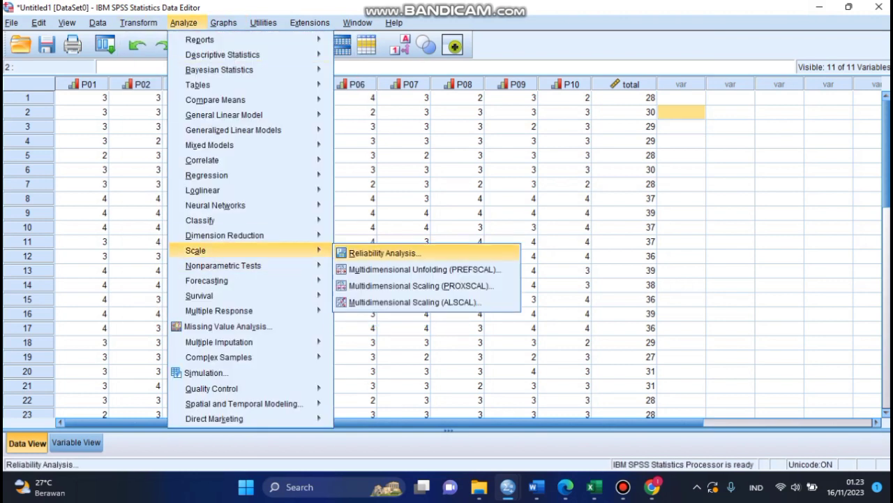
{"action": "left_click", "coordinate": [385, 254]}
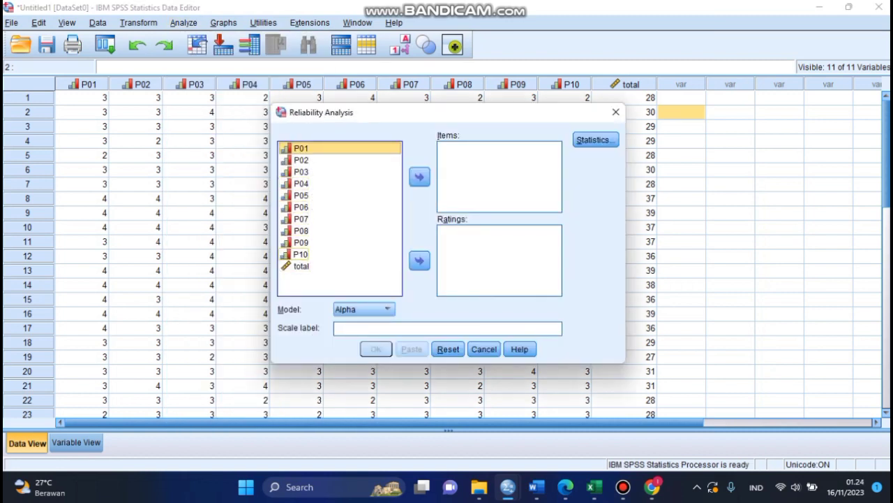
{"action": "left_click", "coordinate": [301, 254]}
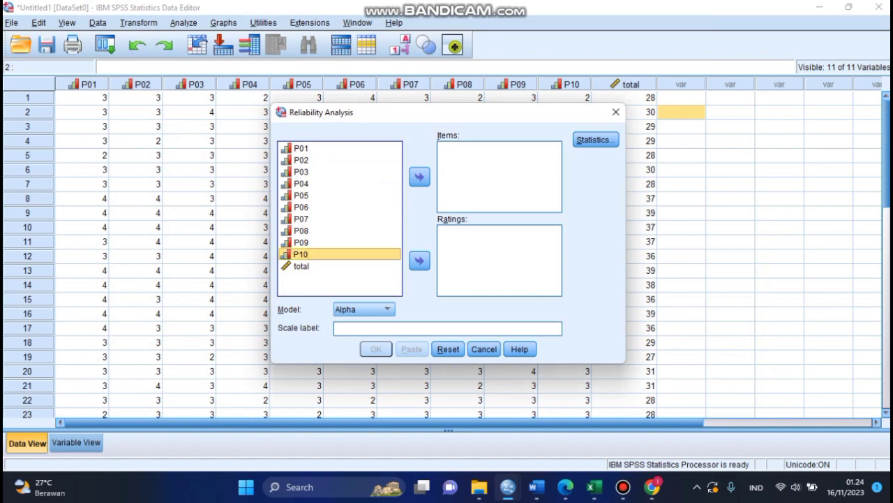
{"action": "key", "text": "shift+Up"}
{"action": "key", "text": "shift+Up"}
{"action": "key", "text": "shift+Up"}
{"action": "key", "text": "shift+Up"}
{"action": "key", "text": "shift+Up"}
{"action": "key", "text": "shift+Up"}
{"action": "key", "text": "shift+Up"}
{"action": "key", "text": "shift+Up"}
{"action": "key", "text": "shift+Up"}
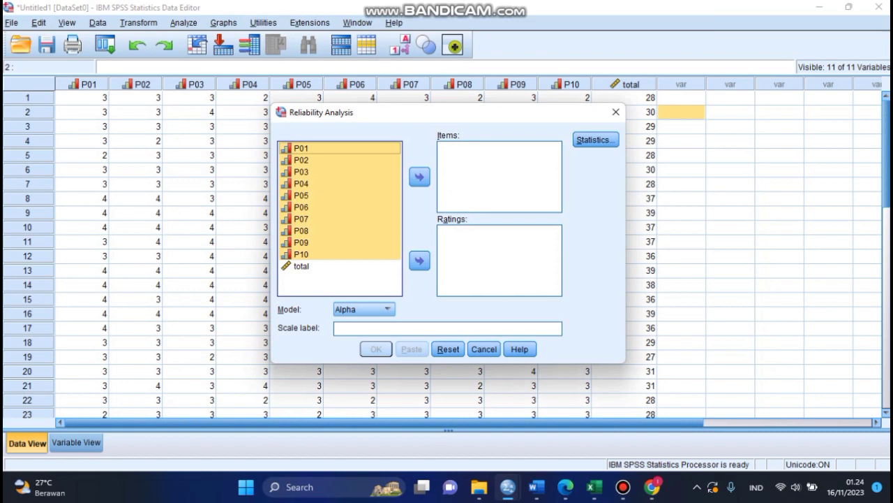
{"action": "left_click", "coordinate": [419, 177]}
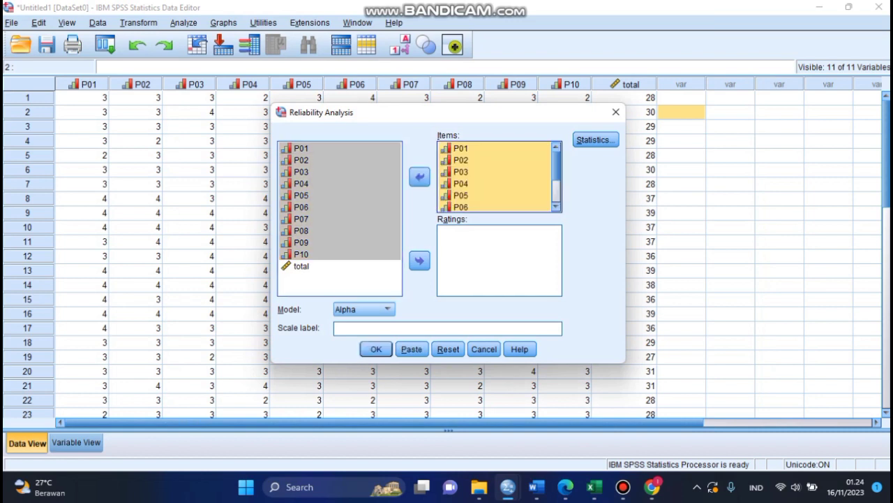
- Include the "Scale if item deleted" descriptives and run the reliability analysis with the Alpha model
{"action": "left_click", "coordinate": [596, 140]}
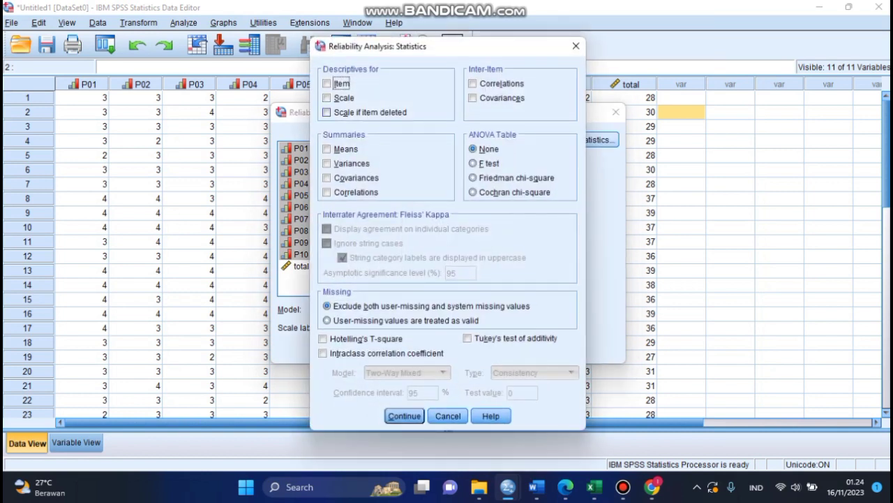
{"action": "left_click", "coordinate": [327, 113]}
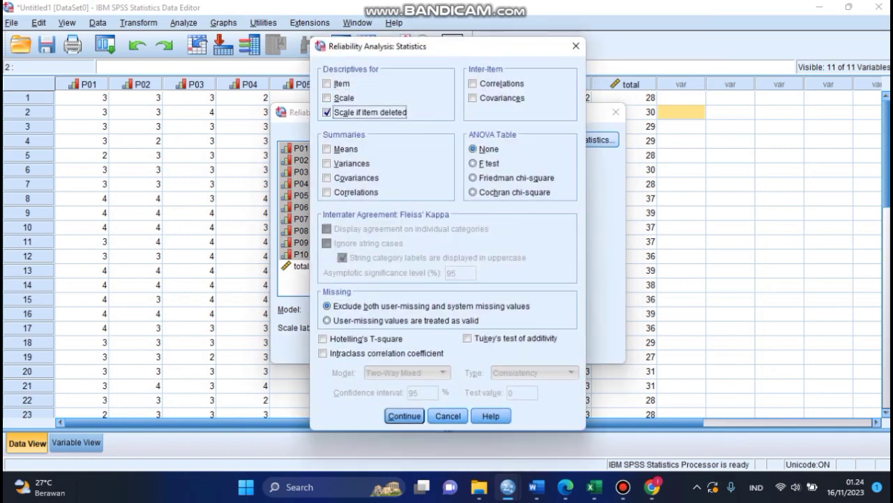
{"action": "left_click", "coordinate": [404, 415]}
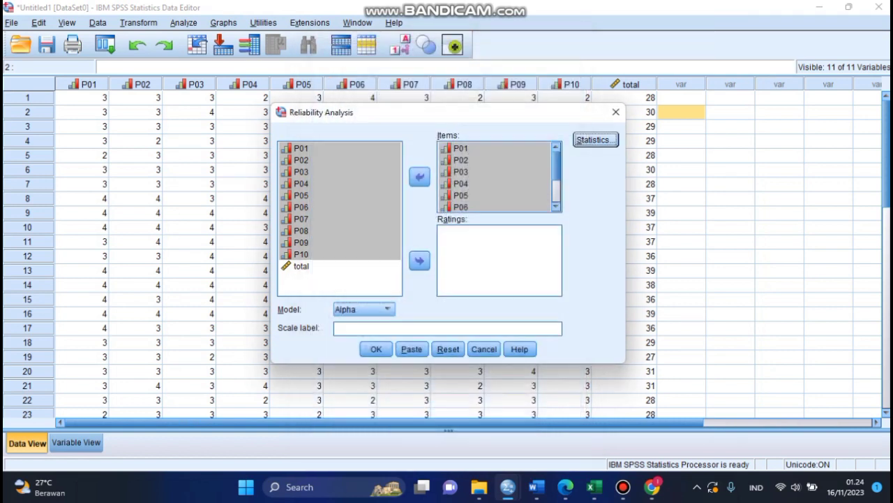
{"action": "left_click", "coordinate": [376, 349]}
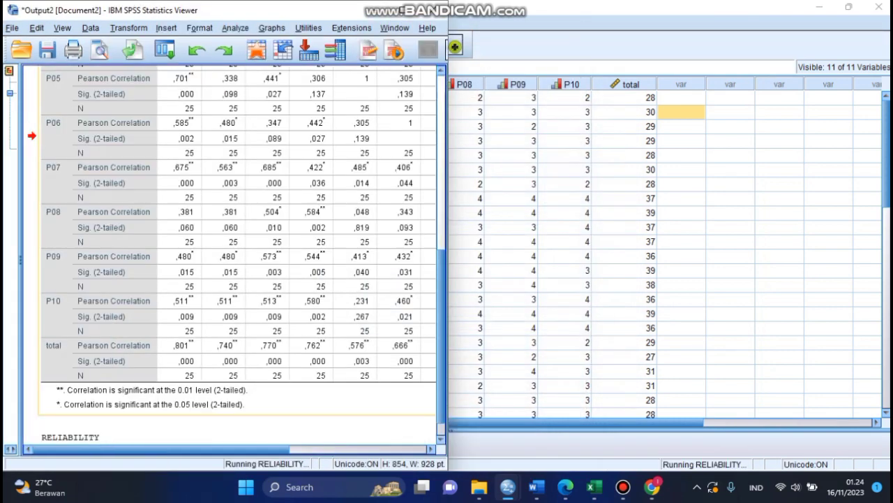
- Compare the Reliability Statistics table with the Uji Reliabilitas criteria in the "keterangan spss" document, highlighting "Cronbach alpha"
{"action": "scroll", "coordinate": [230, 259], "scroll_direction": "down", "scroll_amount": 3}
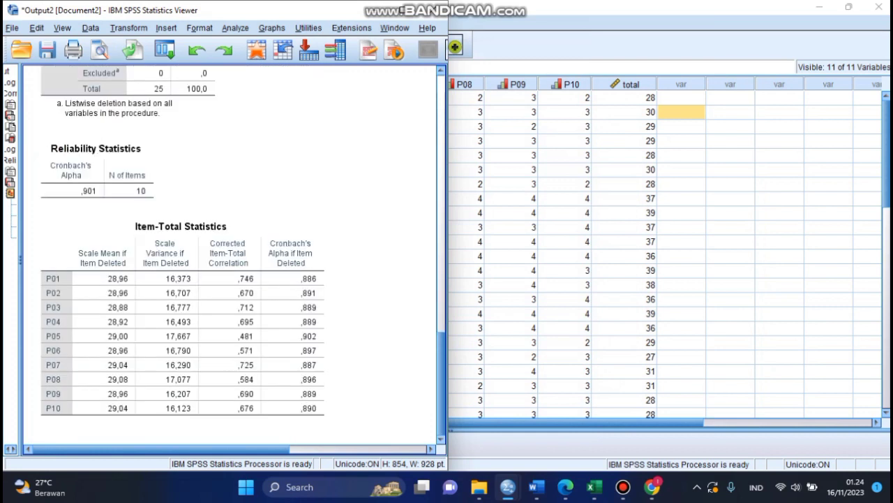
{"action": "scroll", "coordinate": [230, 258], "scroll_direction": "up", "scroll_amount": 4}
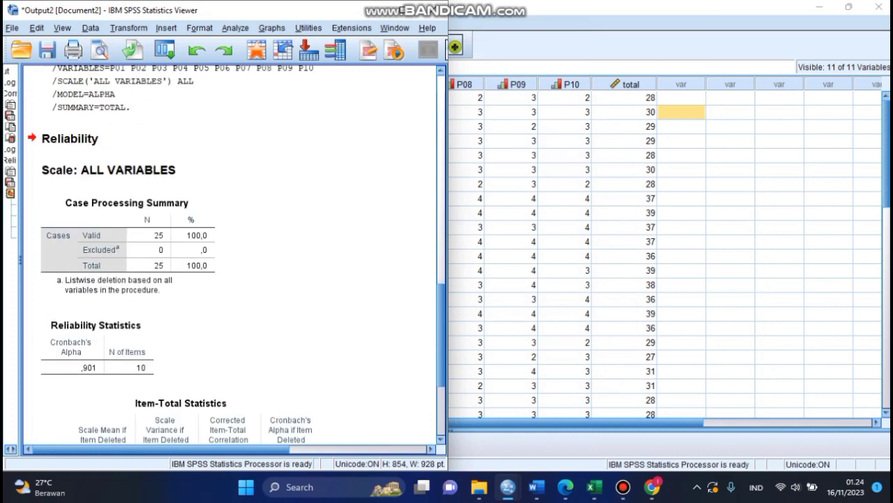
{"action": "left_click", "coordinate": [536, 486]}
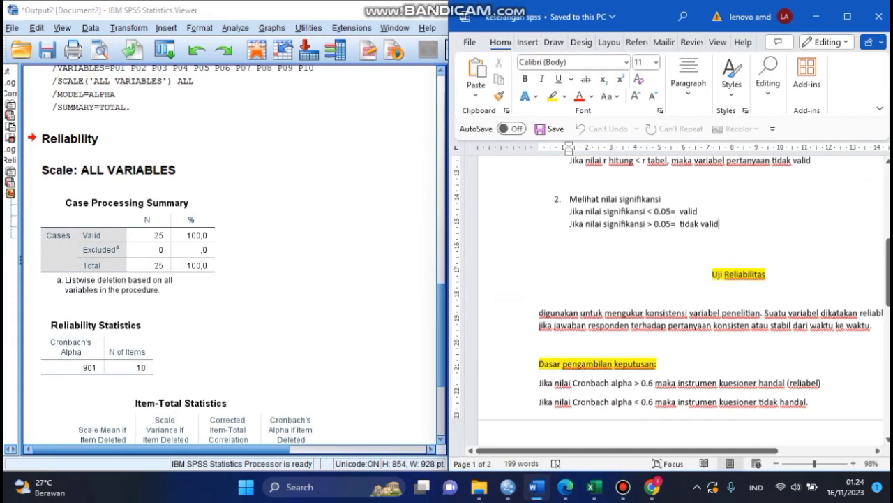
{"action": "scroll", "coordinate": [671, 288], "scroll_direction": "down", "scroll_amount": 1}
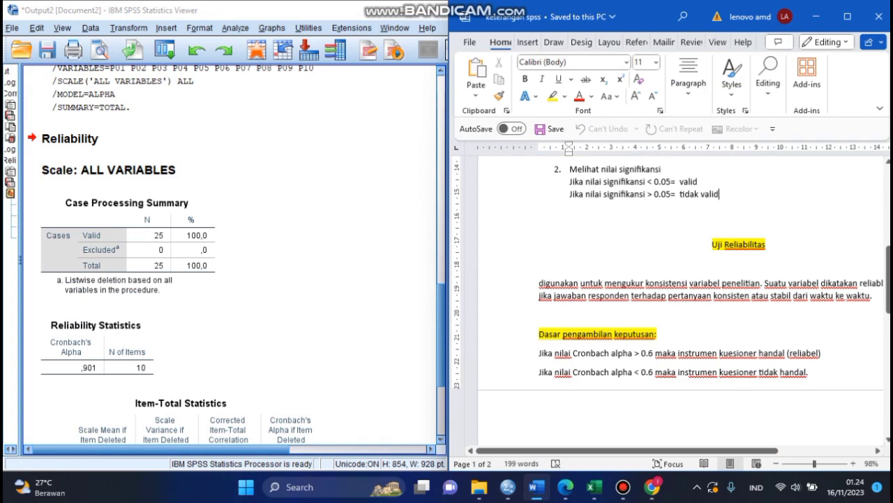
{"action": "left_click_drag", "start_coordinate": [573, 352], "coordinate": [633, 353]}
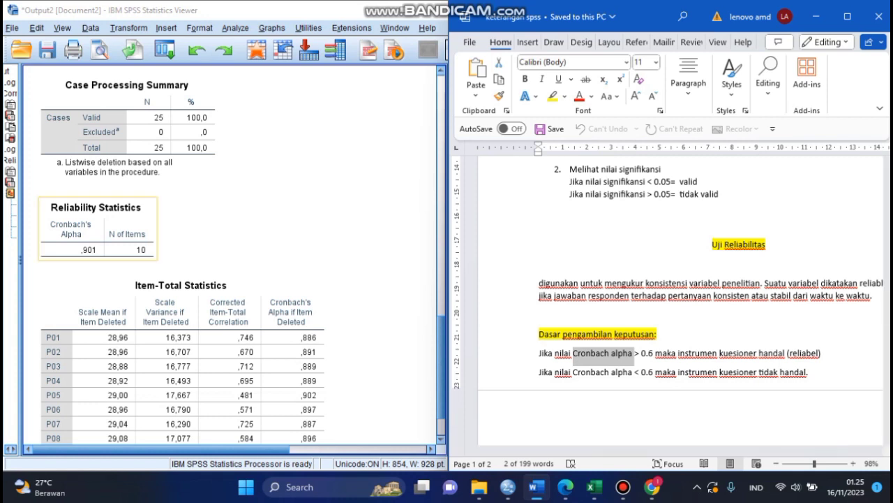
{"action": "left_click", "coordinate": [98, 252]}
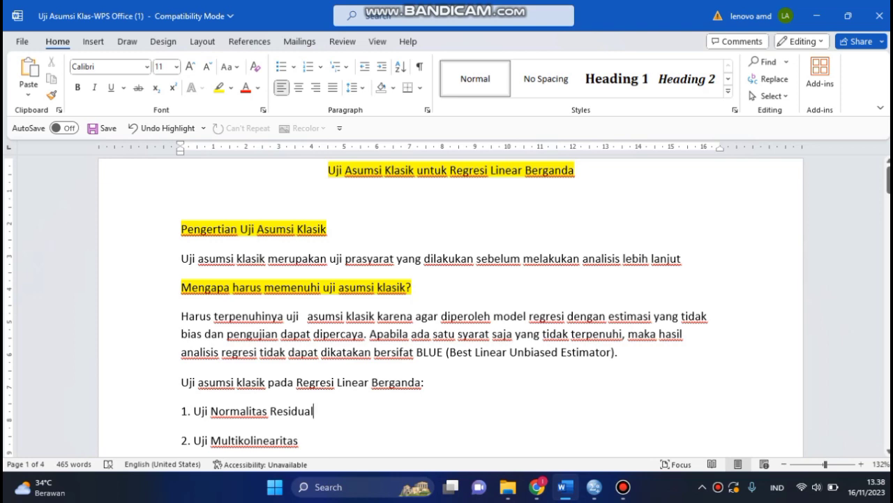
- Show the list of classical assumption tests for multiple linear regression in the "Uji Asumsi Klas-WPS Office (1)" document
{"action": "scroll", "coordinate": [447, 300], "scroll_direction": "down", "scroll_amount": 2}
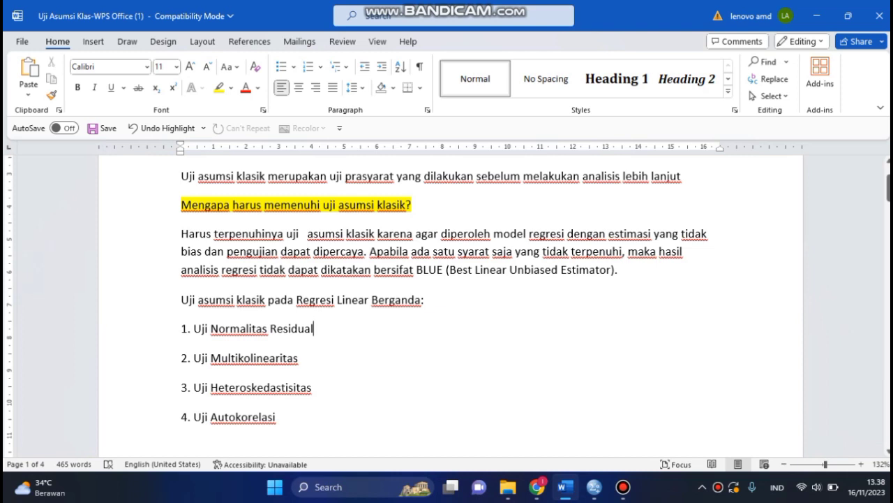
- Review the "Contoh Kasus" sales forecasting case and its data table in the "Uji Asumsi Klas-WPS Office (1)" document
{"action": "scroll", "coordinate": [451, 305], "scroll_direction": "down", "scroll_amount": 10}
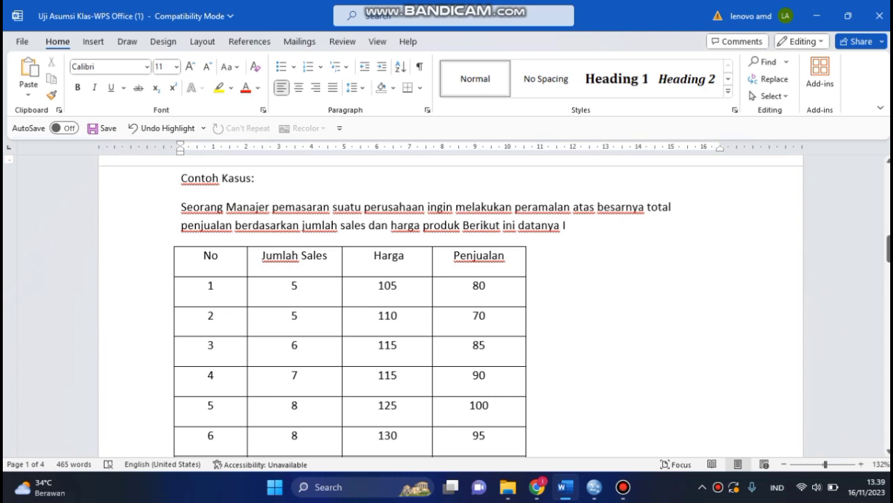
{"action": "scroll", "coordinate": [447, 307], "scroll_direction": "down", "scroll_amount": 2}
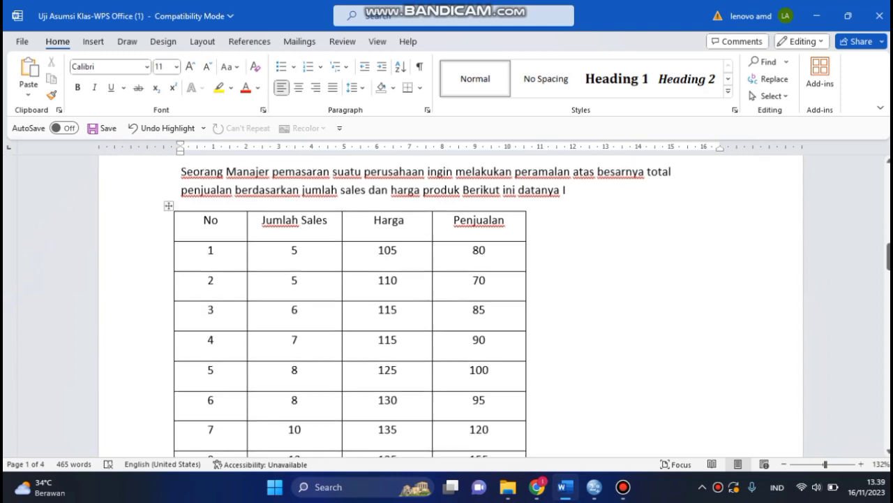
{"action": "scroll", "coordinate": [447, 307], "scroll_direction": "up", "scroll_amount": 1}
{"action": "scroll", "coordinate": [447, 307], "scroll_direction": "down", "scroll_amount": 1}
{"action": "scroll", "coordinate": [447, 308], "scroll_direction": "down", "scroll_amount": 3}
{"action": "scroll", "coordinate": [447, 307], "scroll_direction": "up", "scroll_amount": 7}
{"action": "scroll", "coordinate": [447, 307], "scroll_direction": "down", "scroll_amount": 2}
- Point out the Jumlah Sales, Harga and Penjualan column headings of the case table by selecting them in turn
{"action": "left_click_drag", "start_coordinate": [262, 338], "coordinate": [504, 340]}
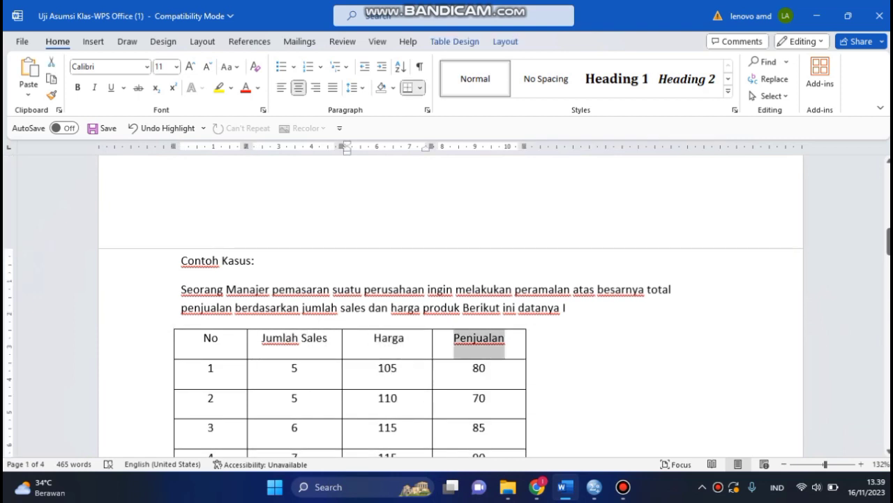
{"action": "left_click", "coordinate": [328, 338]}
{"action": "left_click_drag", "start_coordinate": [263, 338], "coordinate": [315, 338]}
{"action": "left_click_drag", "start_coordinate": [373, 338], "coordinate": [405, 338]}
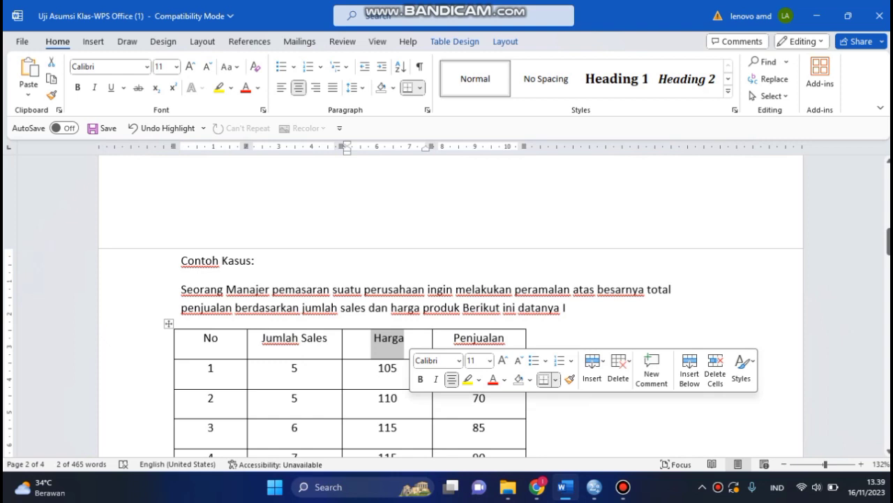
{"action": "left_click", "coordinate": [328, 339]}
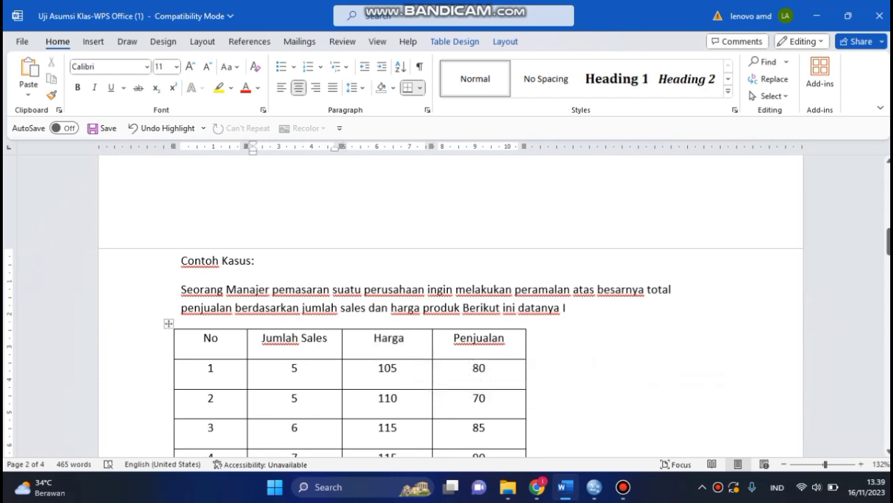
{"action": "left_click_drag", "start_coordinate": [454, 339], "coordinate": [504, 339]}
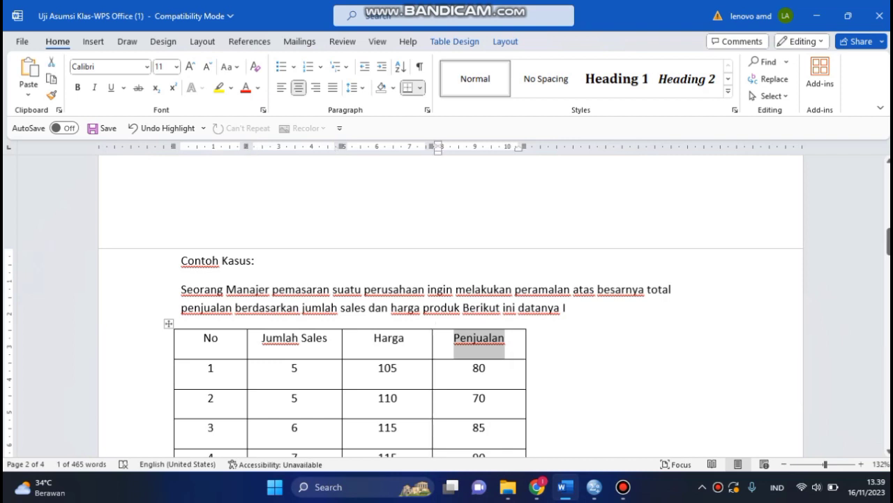
- Switch to the SPSS Data Editor and define three variables named X1, X2 and Y
{"action": "left_click", "coordinate": [594, 487]}
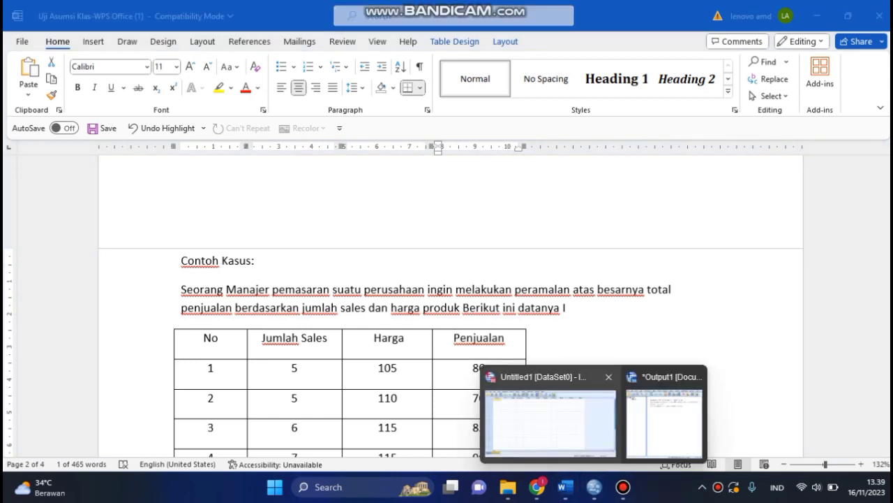
{"action": "left_click", "coordinate": [551, 419]}
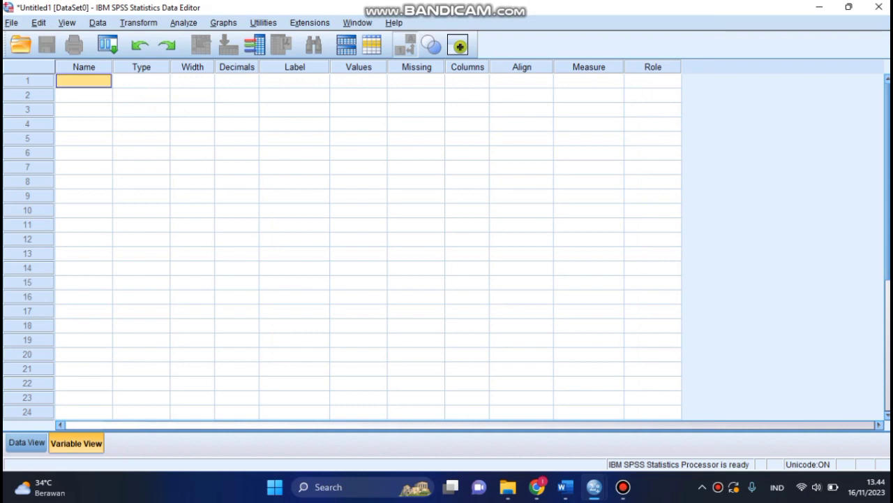
{"action": "type", "text": "X1"}
{"action": "key", "text": "Return"}
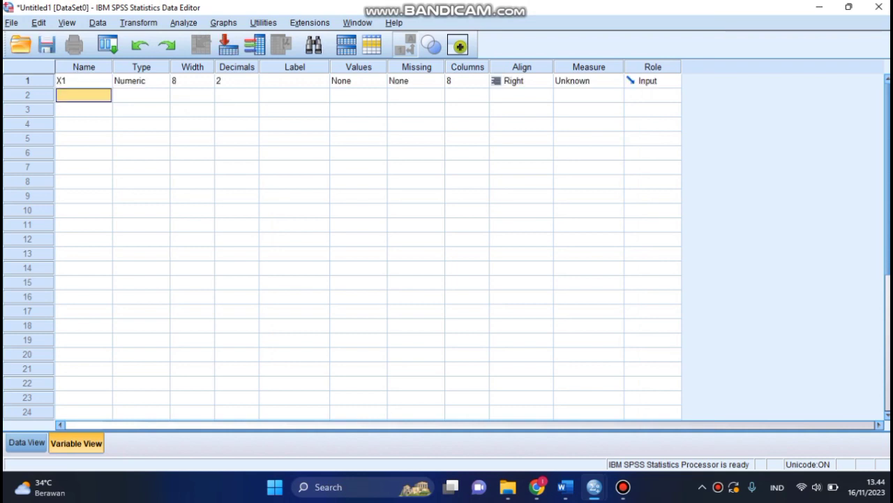
{"action": "type", "text": "X2"}
{"action": "key", "text": "Return"}
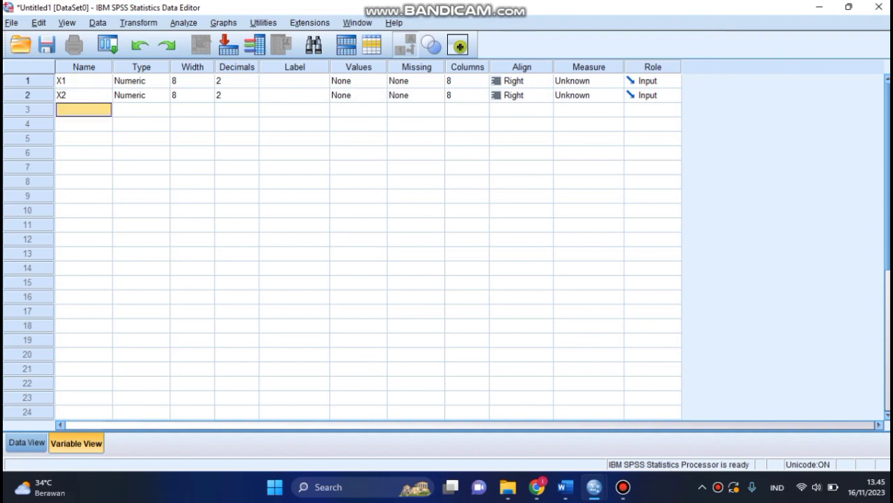
{"action": "type", "text": "Y"}
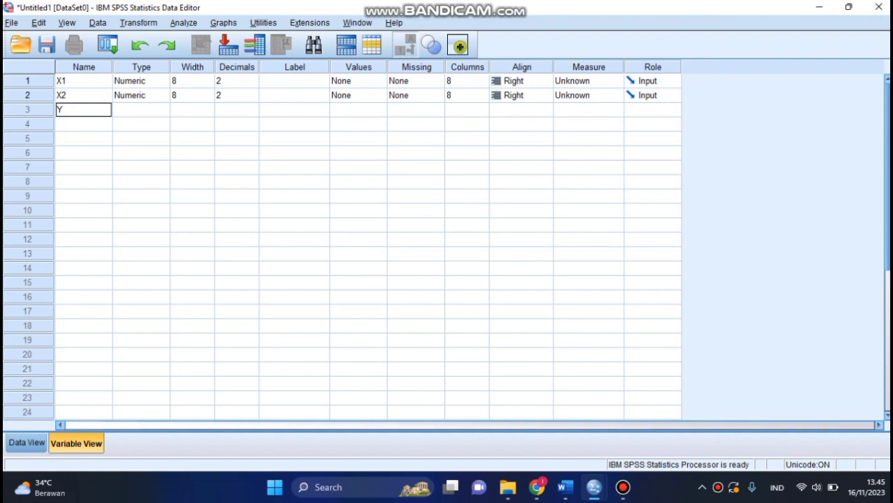
{"action": "key", "text": "Return"}
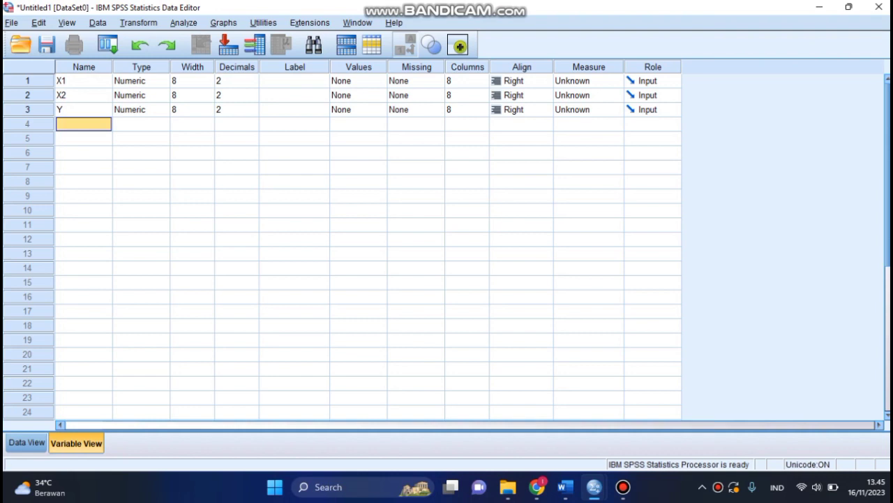
- Label variable X1 as "JUMLAH SALES", checking the column heading in the Word case table
{"action": "left_click", "coordinate": [294, 81]}
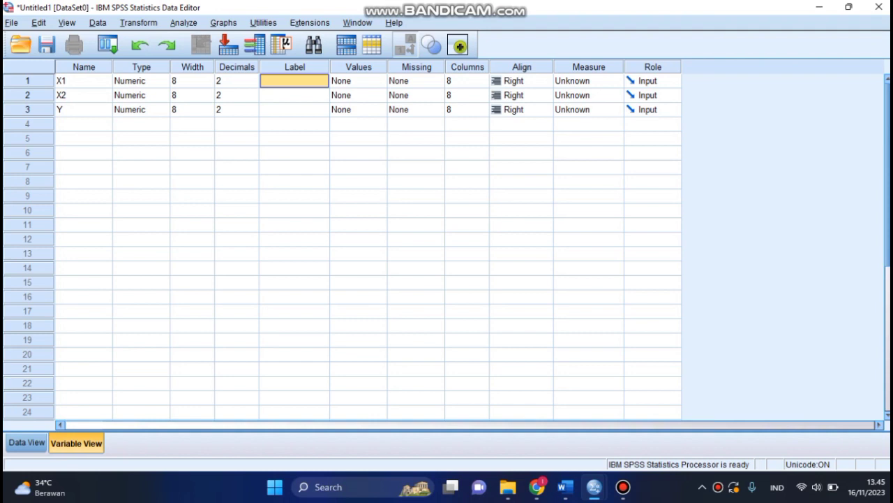
{"action": "left_click", "coordinate": [565, 487]}
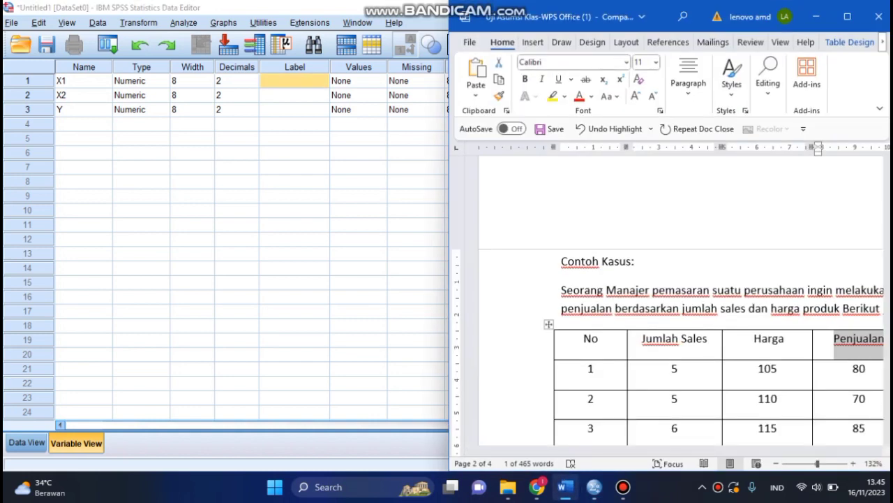
{"action": "key", "text": "alt+Tab"}
{"action": "type", "text": "JUMLAH SAKES"}
{"action": "key", "text": "BackSpace"}
{"action": "key", "text": "BackSpace"}
{"action": "key", "text": "BackSpace"}
{"action": "type", "text": "LES"}
{"action": "key", "text": "Return"}
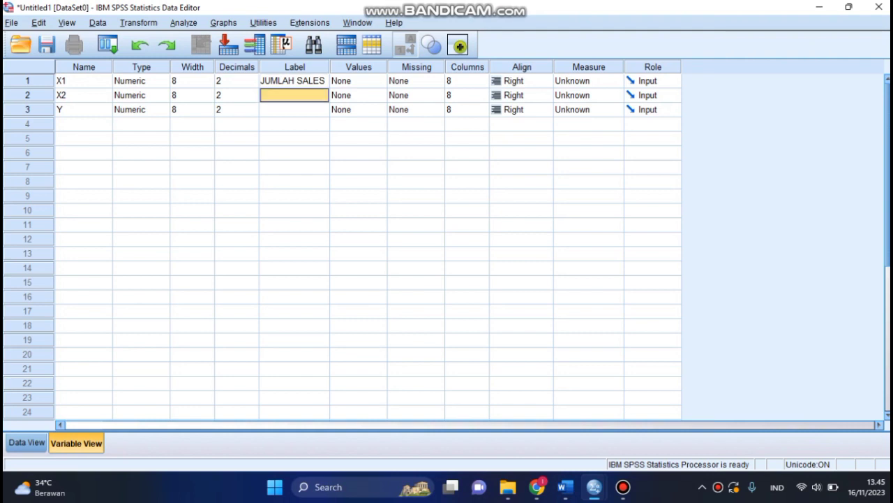
- Label variable X2 as "HARGA" and variable Y as "PENJUALAN", following the Word case table
{"action": "mouse_move", "coordinate": [566, 487]}
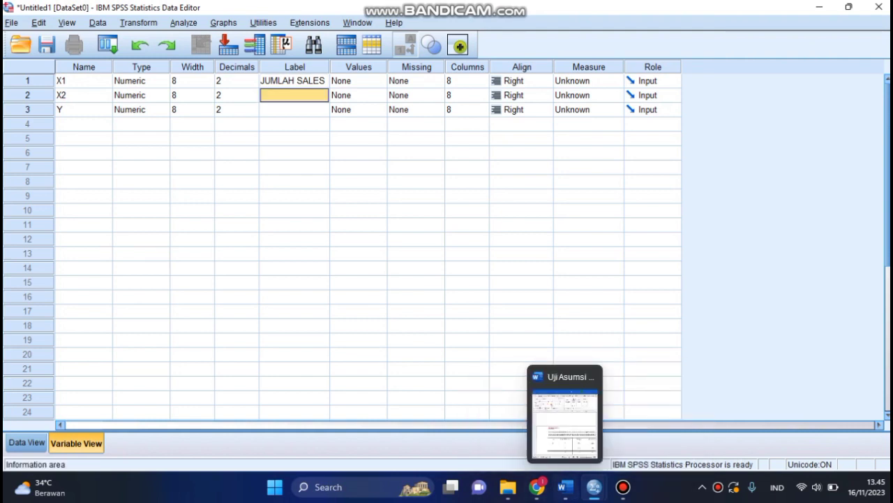
{"action": "left_click", "coordinate": [566, 422]}
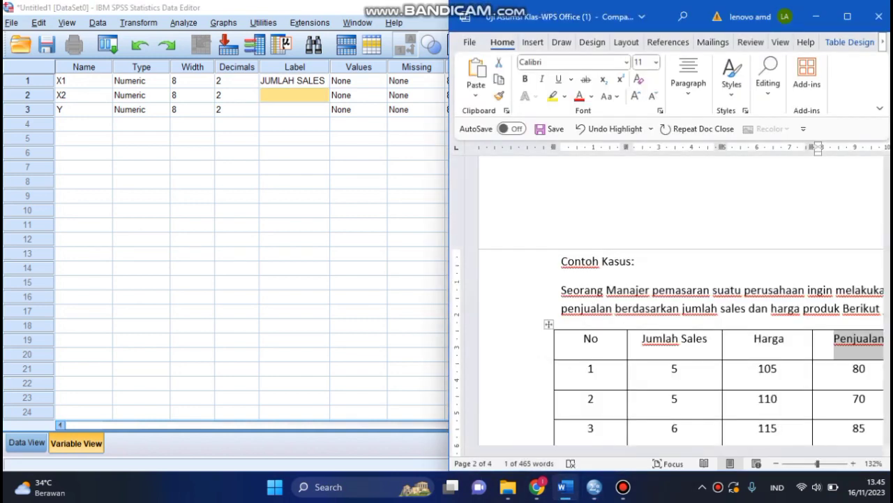
{"action": "key", "text": "alt+Tab"}
{"action": "type", "text": "HARGA"}
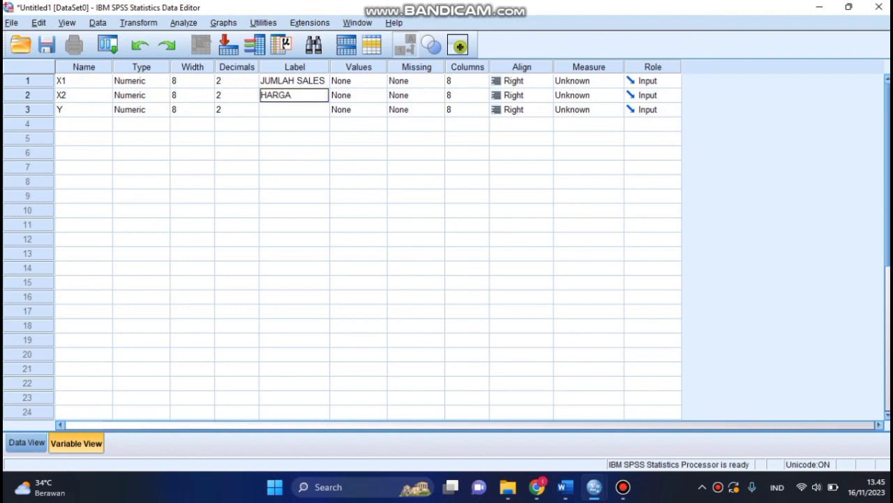
{"action": "key", "text": "Return"}
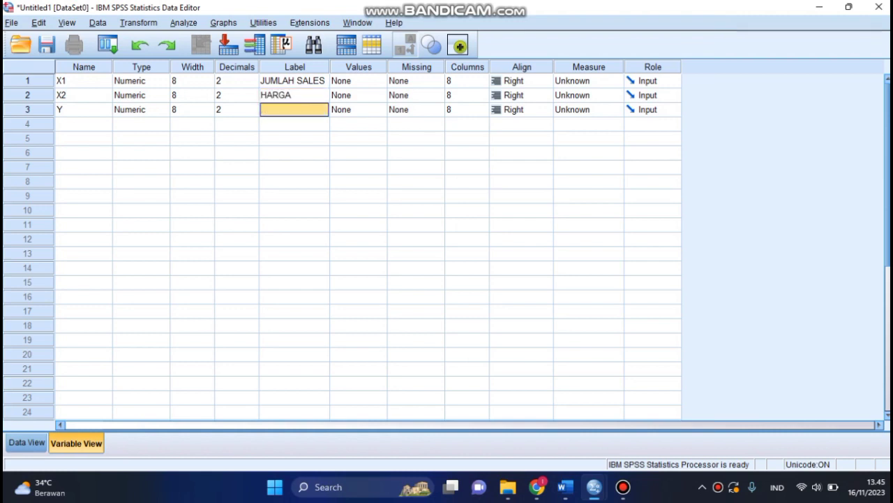
{"action": "type", "text": "PENJUALAN"}
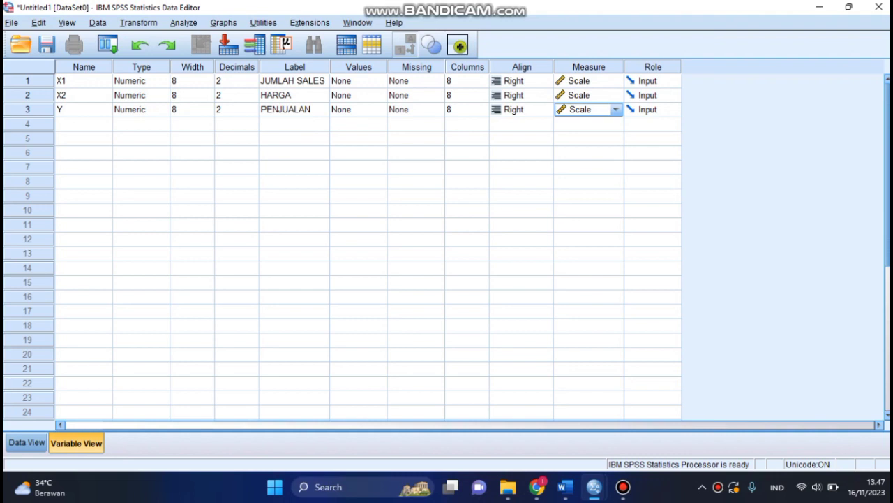
- Copy the Jumlah Sales, Harga and Penjualan values of rows 1 to 20 from the case table in Word
{"action": "left_click", "coordinate": [26, 442]}
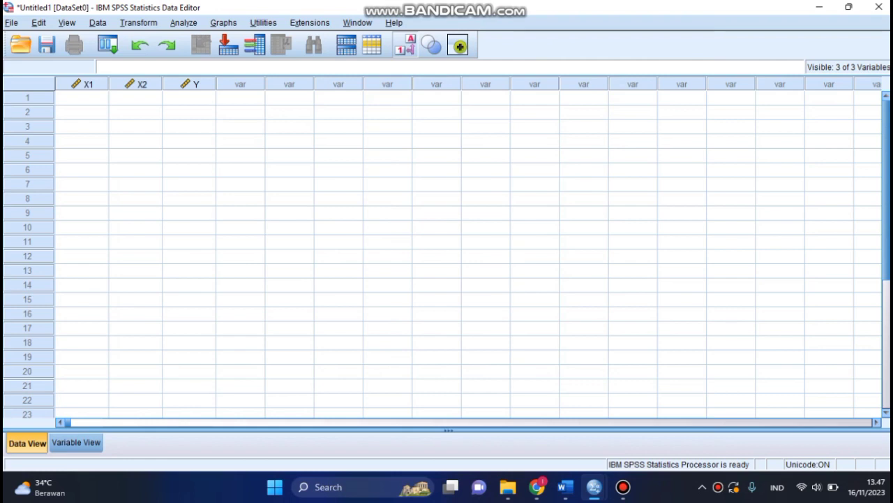
{"action": "left_click", "coordinate": [565, 487]}
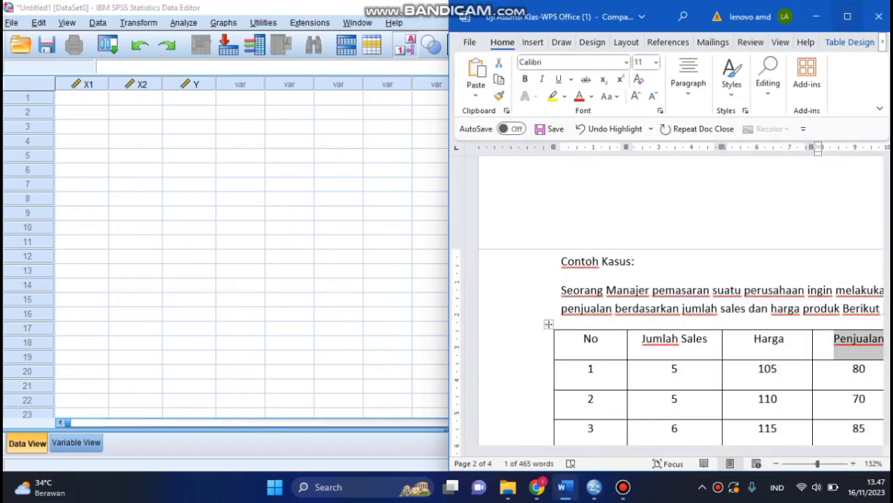
{"action": "left_click", "coordinate": [847, 16]}
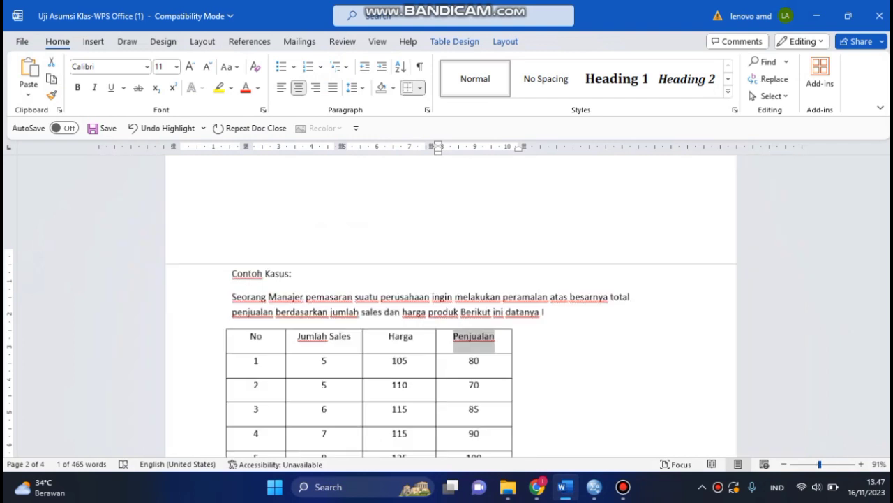
{"action": "scroll", "coordinate": [391, 335], "scroll_direction": "down", "scroll_amount": 3}
{"action": "scroll", "coordinate": [391, 335], "scroll_direction": "up", "scroll_amount": 1}
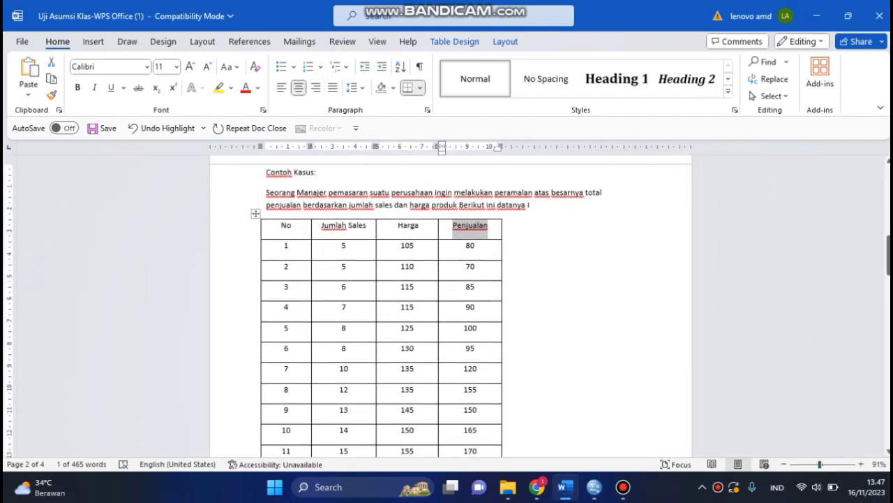
{"action": "left_click_drag", "start_coordinate": [343, 246], "coordinate": [478, 162]}
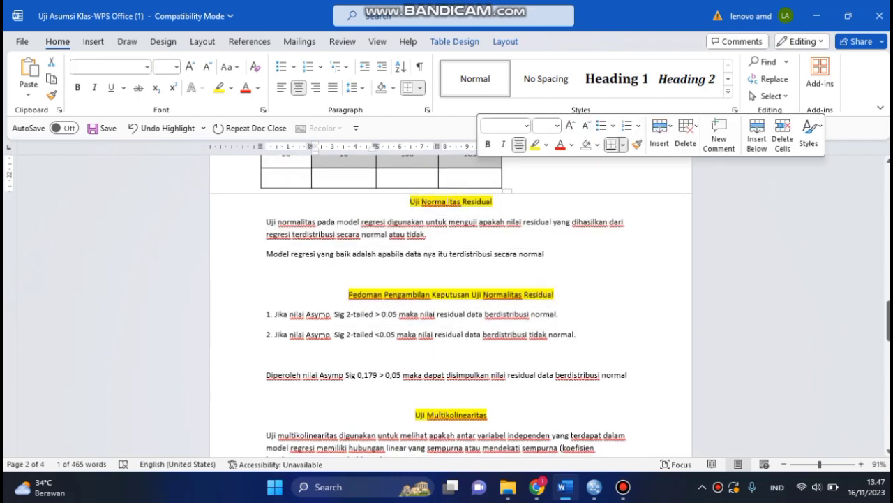
{"action": "scroll", "coordinate": [451, 307], "scroll_direction": "up", "scroll_amount": 4}
{"action": "key", "text": "ctrl+c"}
- Paste the copied case values into the X1, X2 and Y columns of the SPSS dataset, starting at case 1
{"action": "mouse_move", "coordinate": [594, 486]}
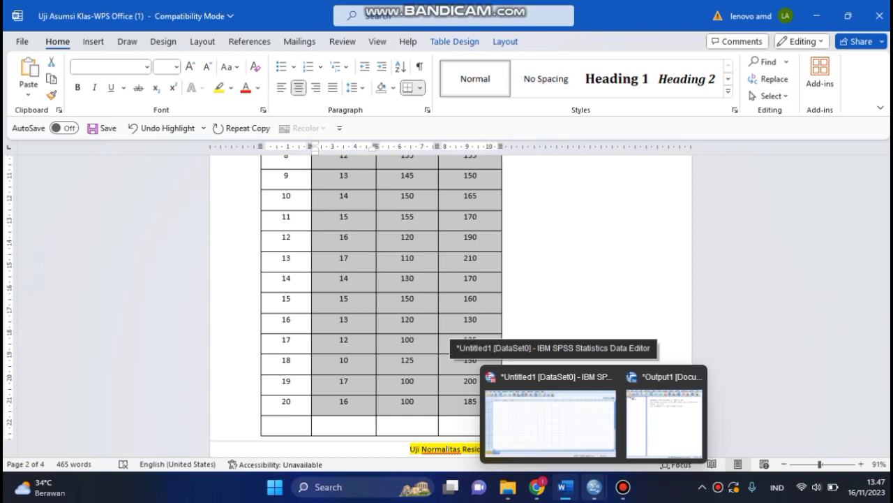
{"action": "left_click", "coordinate": [550, 412]}
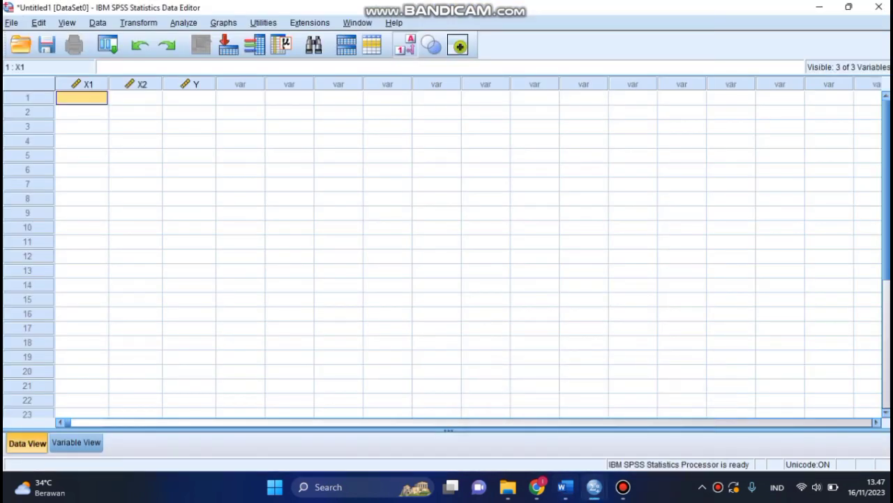
{"action": "key", "text": "ctrl+v"}
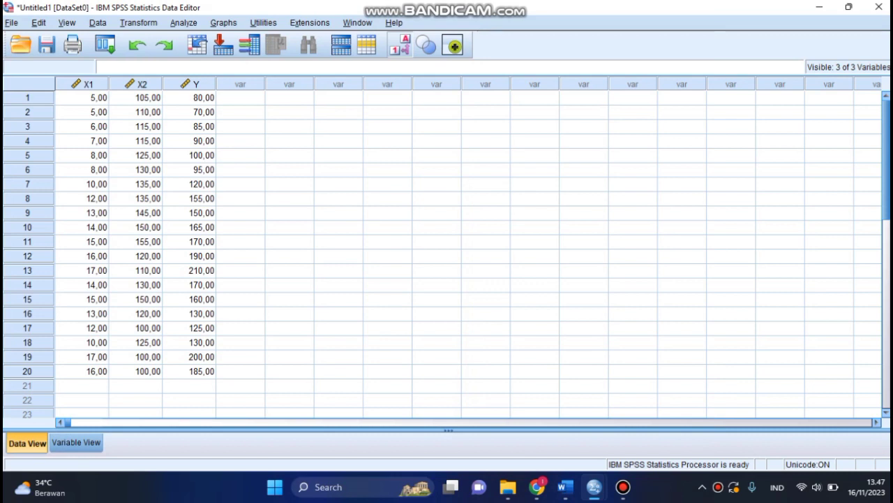
- Set the decimals of X1, X2 and Y to 0 and return to the data values
{"action": "left_click", "coordinate": [76, 442]}
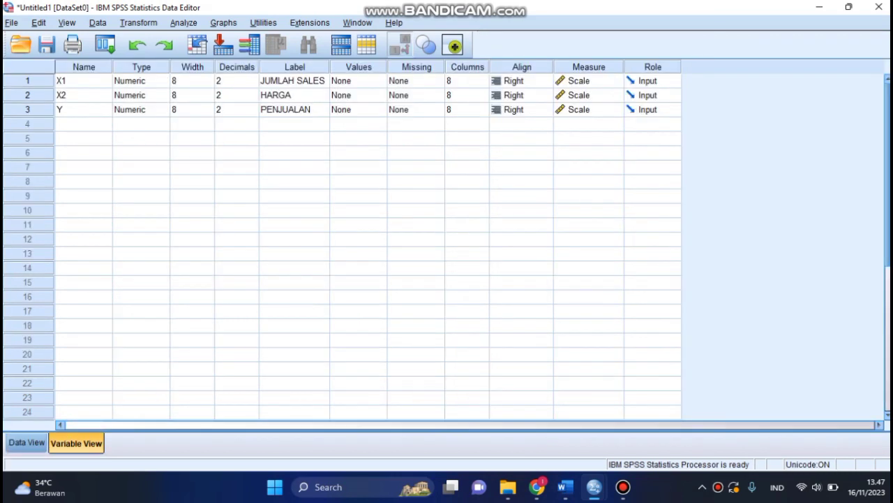
{"action": "left_click", "coordinate": [241, 81]}
{"action": "double_click", "coordinate": [219, 81]}
{"action": "type", "text": "0"}
{"action": "key", "text": "Down"}
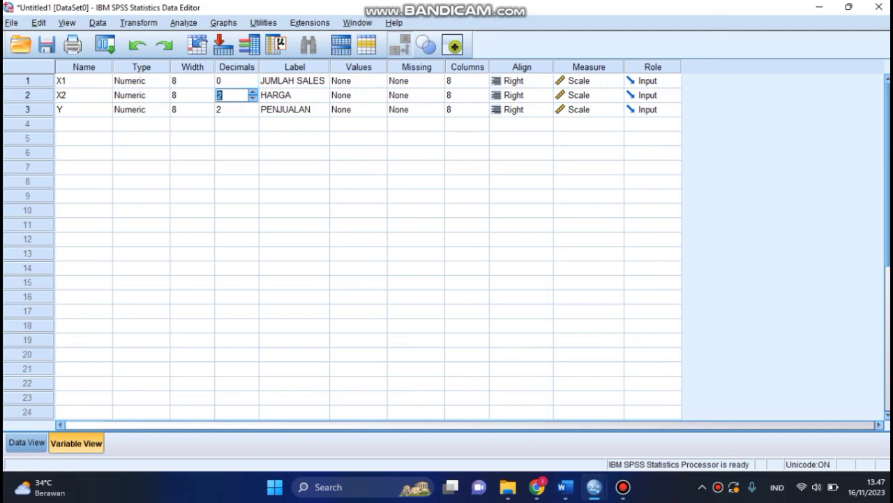
{"action": "type", "text": "0"}
{"action": "key", "text": "Down"}
{"action": "type", "text": "0"}
{"action": "key", "text": "Down"}
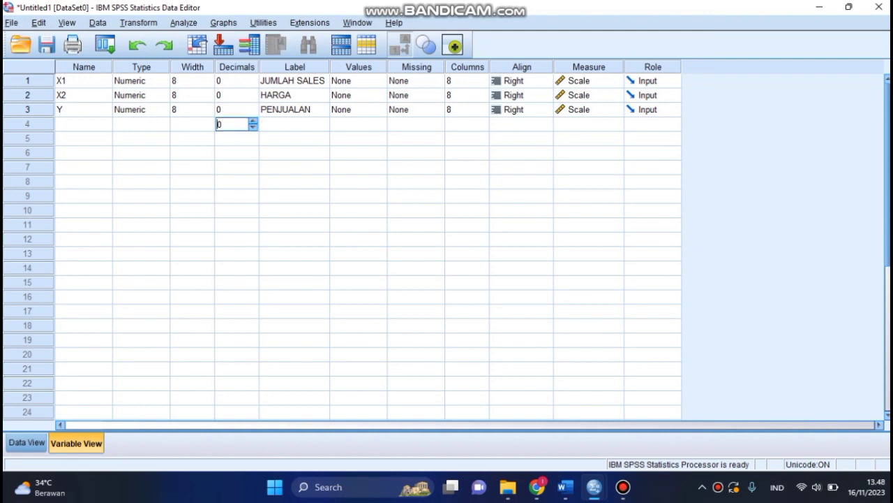
{"action": "left_click", "coordinate": [27, 442]}
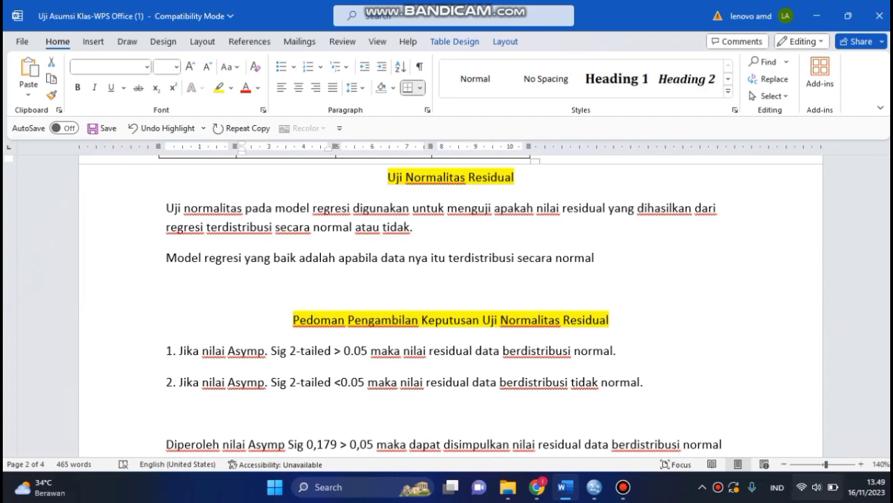
- Read the "Uji Normalitas Residual" explanation and its decision guidelines in the Word document
{"action": "scroll", "coordinate": [450, 305], "scroll_direction": "up", "scroll_amount": 5}
{"action": "scroll", "coordinate": [451, 305], "scroll_direction": "down", "scroll_amount": 7}
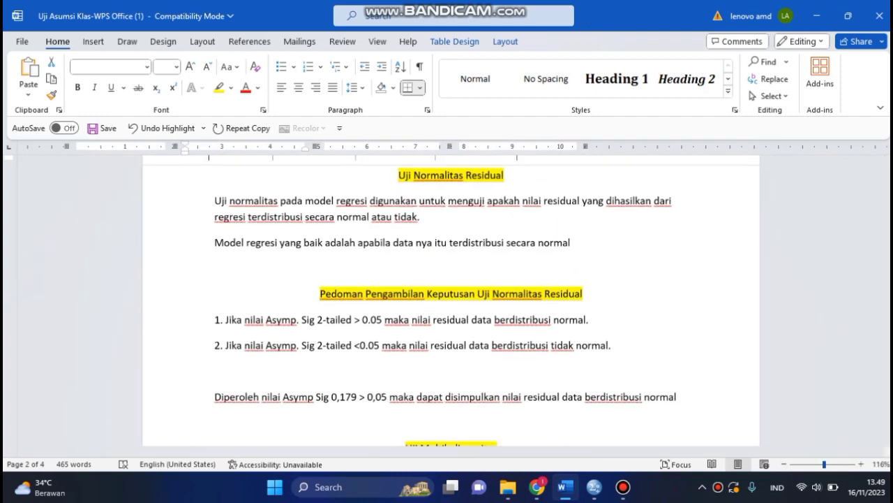
{"action": "scroll", "coordinate": [451, 305], "scroll_direction": "up", "scroll_amount": 1}
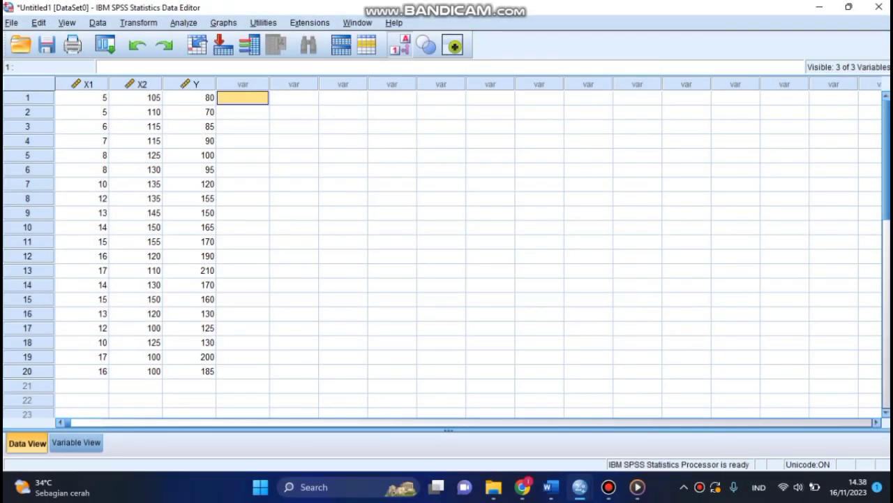
- Set up a linear regression with PENJUALAN [Y] as dependent and JUMLAH SALES [X1] and HARGA [X2] as independent variables
{"action": "left_click", "coordinate": [184, 23]}
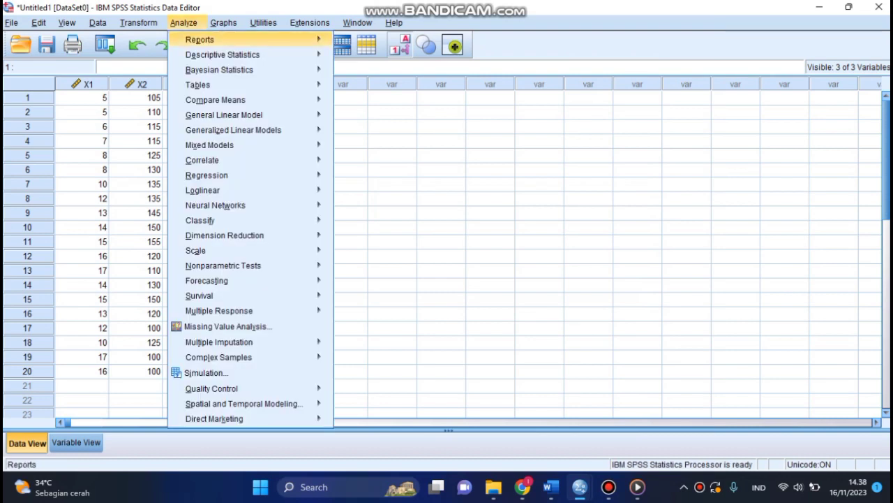
{"action": "mouse_move", "coordinate": [207, 176]}
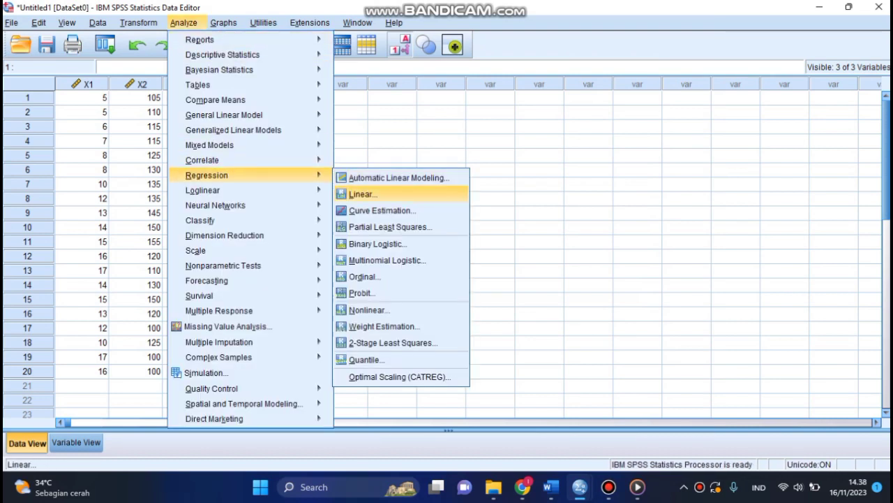
{"action": "left_click", "coordinate": [361, 194]}
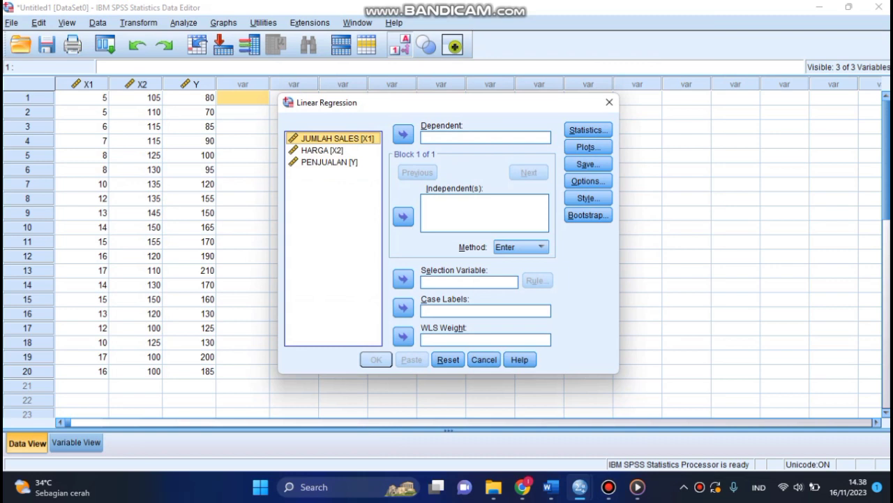
{"action": "left_click", "coordinate": [403, 216]}
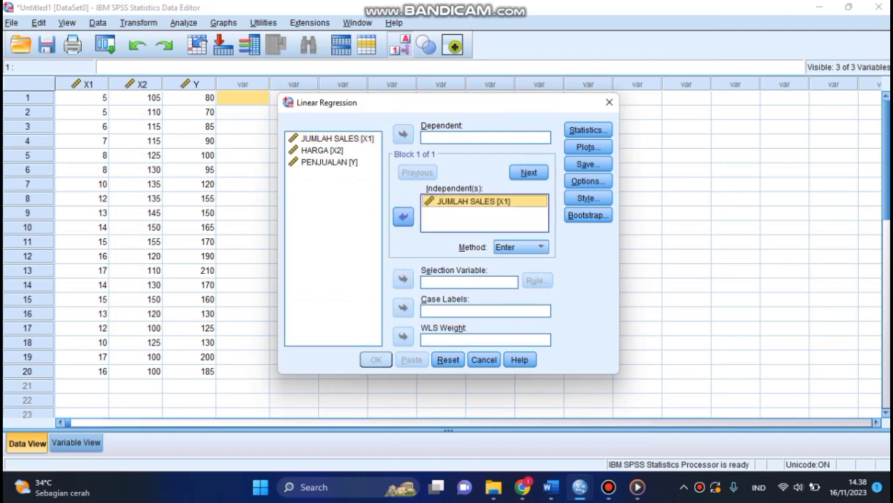
{"action": "left_click", "coordinate": [403, 216]}
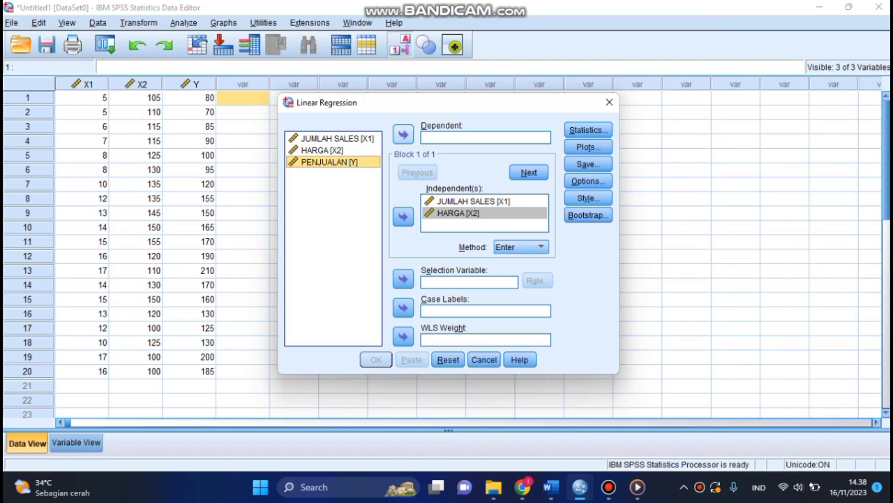
{"action": "left_click", "coordinate": [403, 134]}
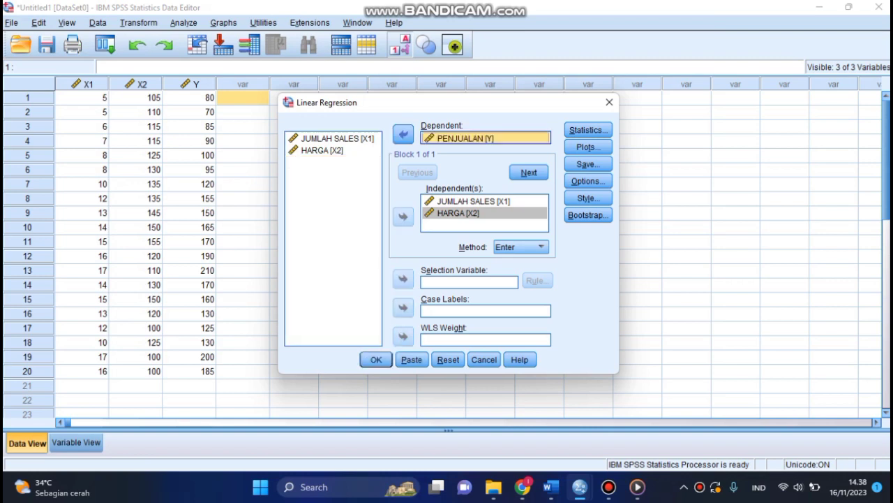
- Enable saving of the unstandardized residuals, run the regression and return to the dataset
{"action": "left_click", "coordinate": [588, 164]}
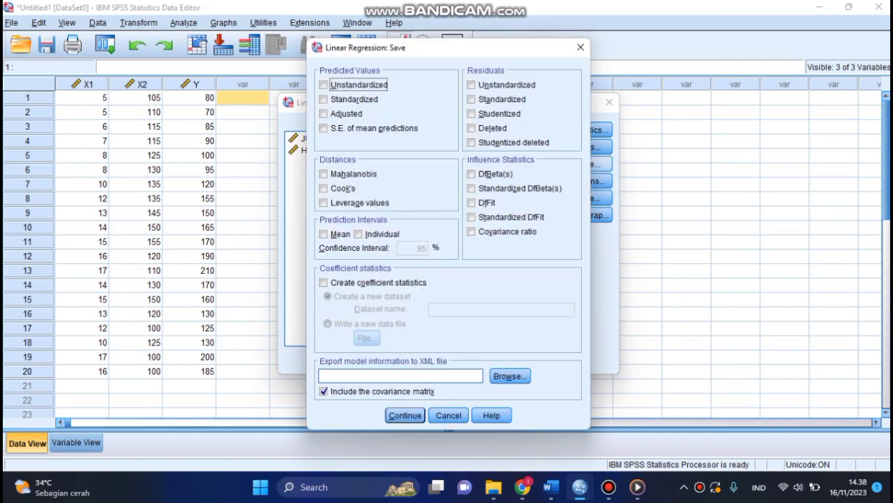
{"action": "left_click", "coordinate": [472, 85]}
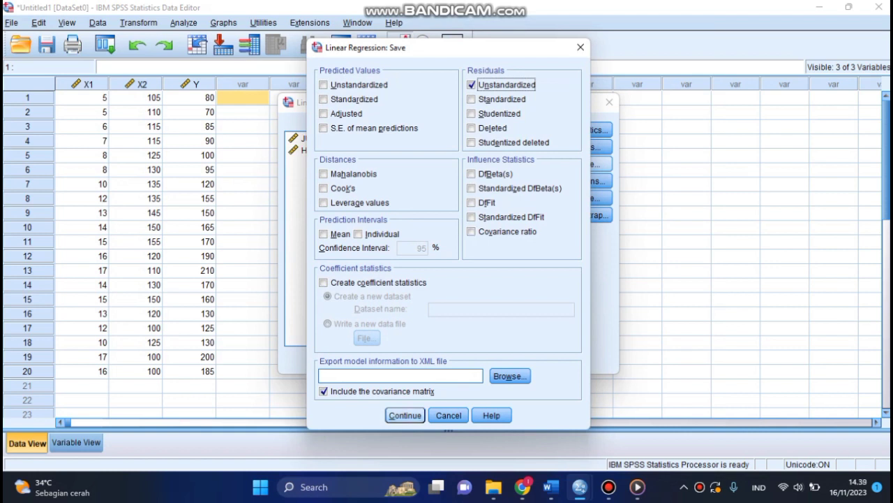
{"action": "key", "text": "Return"}
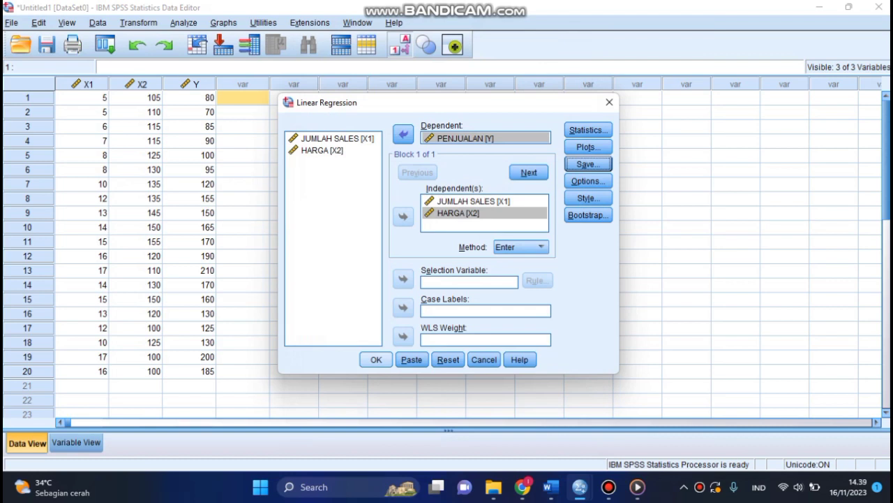
{"action": "left_click", "coordinate": [376, 360]}
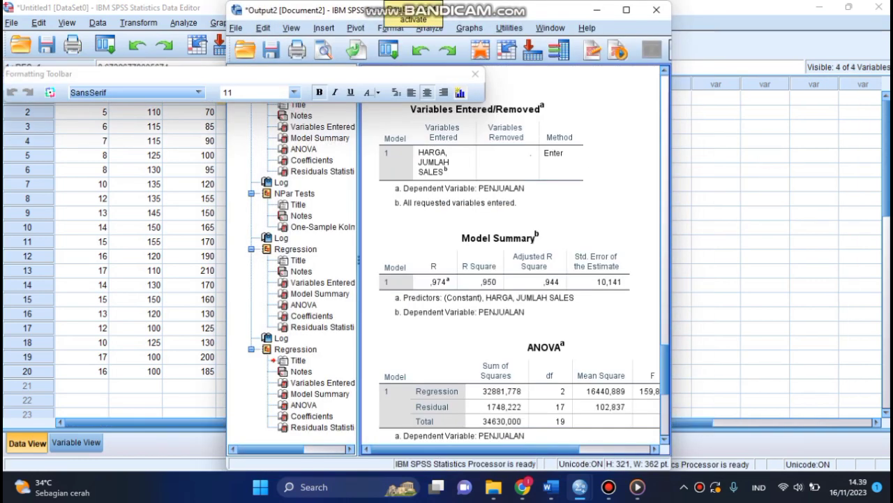
{"action": "left_click", "coordinate": [597, 10]}
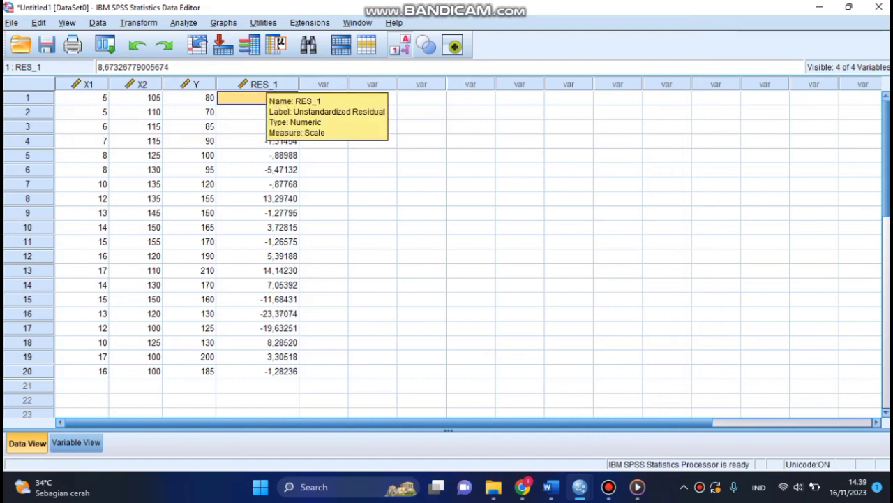
- Run a legacy One-Sample Kolmogorov-Smirnov test on the Unstandardized Residual variable against the Normal distribution
{"action": "left_click", "coordinate": [184, 22]}
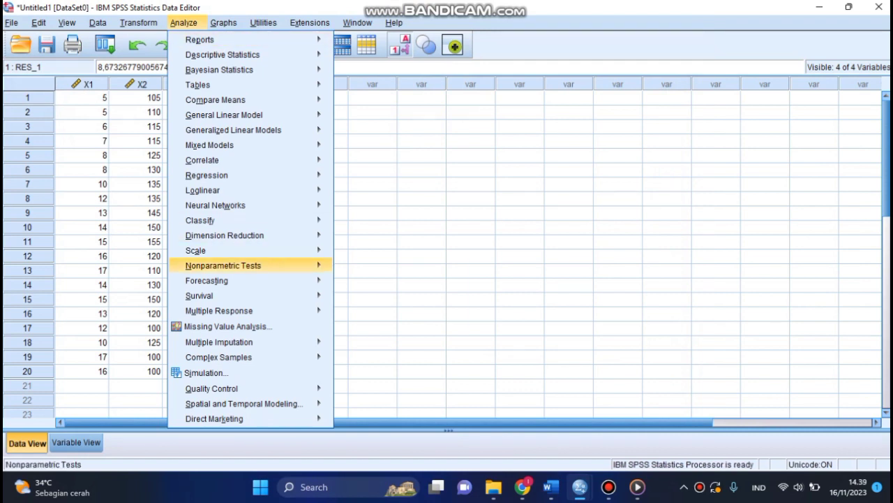
{"action": "mouse_move", "coordinate": [223, 265]}
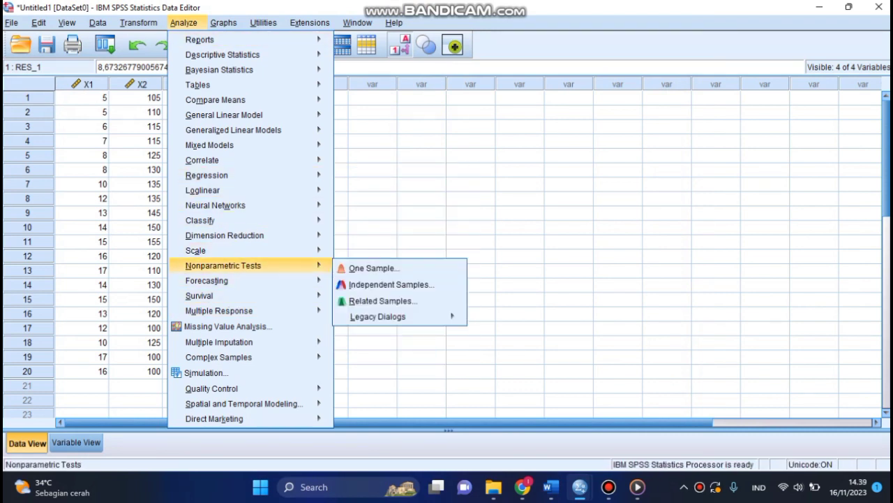
{"action": "mouse_move", "coordinate": [378, 316]}
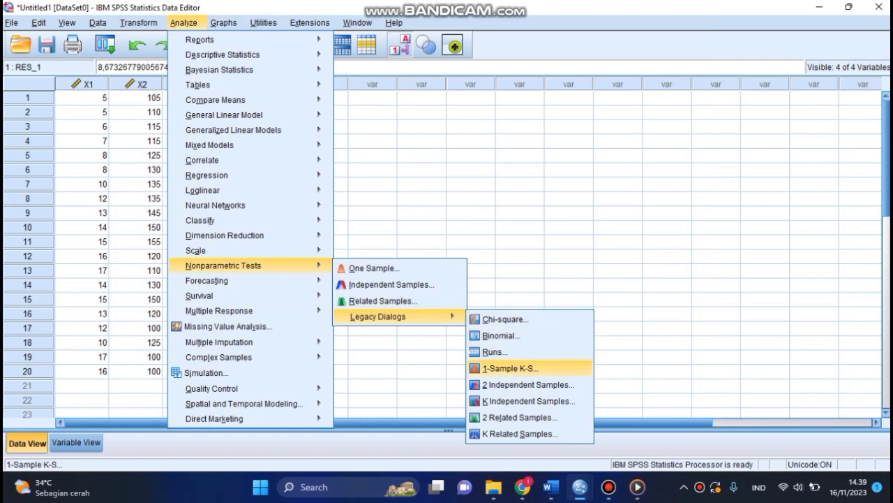
{"action": "left_click", "coordinate": [509, 368]}
{"action": "left_click", "coordinate": [363, 203]}
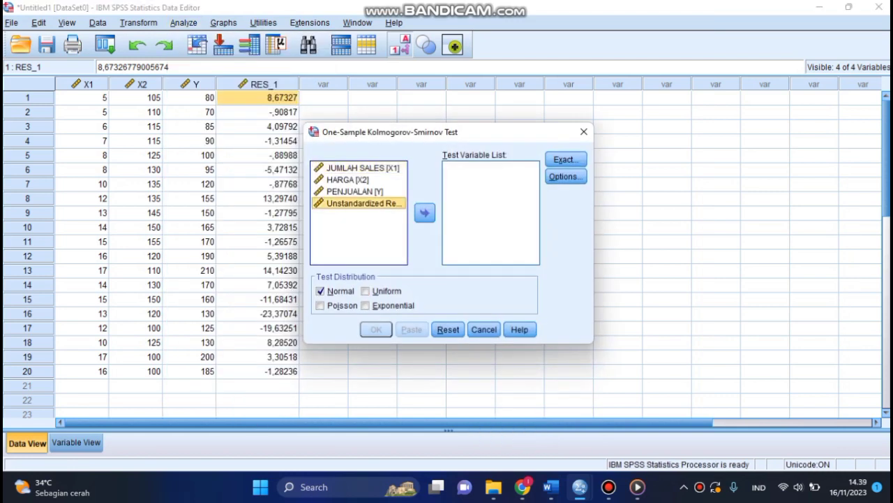
{"action": "left_click", "coordinate": [424, 213]}
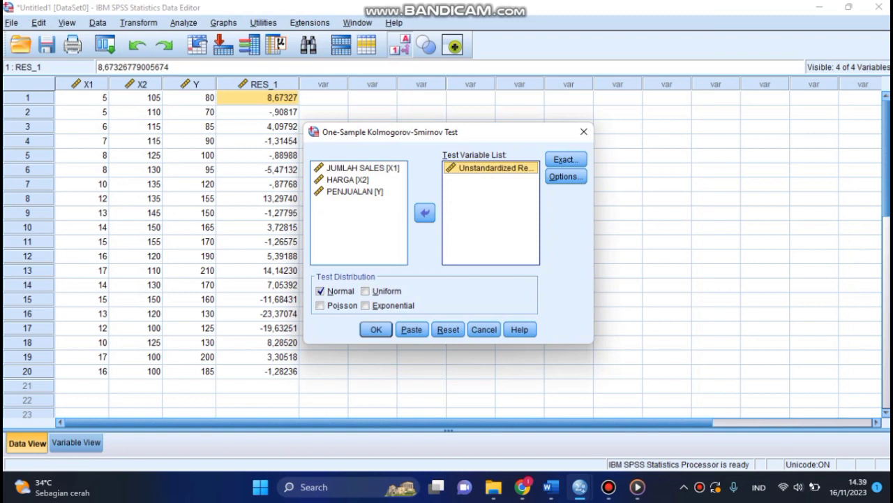
{"action": "left_click", "coordinate": [376, 329]}
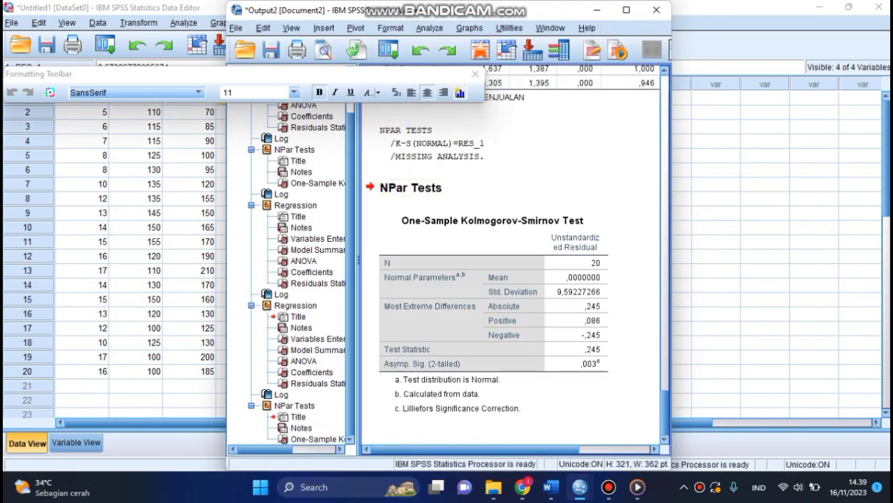
- Compare the residuals' Asymp. Sig. (2-tailed) value with the normality decision guidelines in the Word document
{"action": "mouse_move", "coordinate": [608, 487]}
{"action": "left_click", "coordinate": [552, 486]}
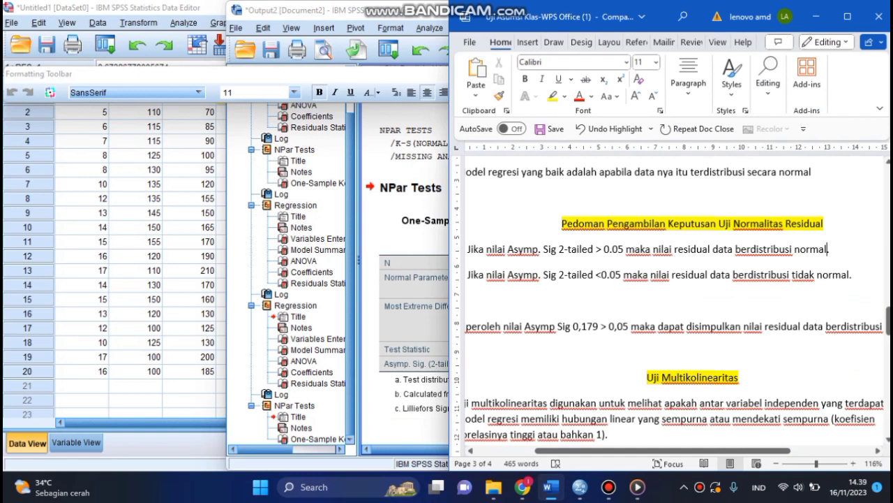
{"action": "left_click", "coordinate": [816, 16]}
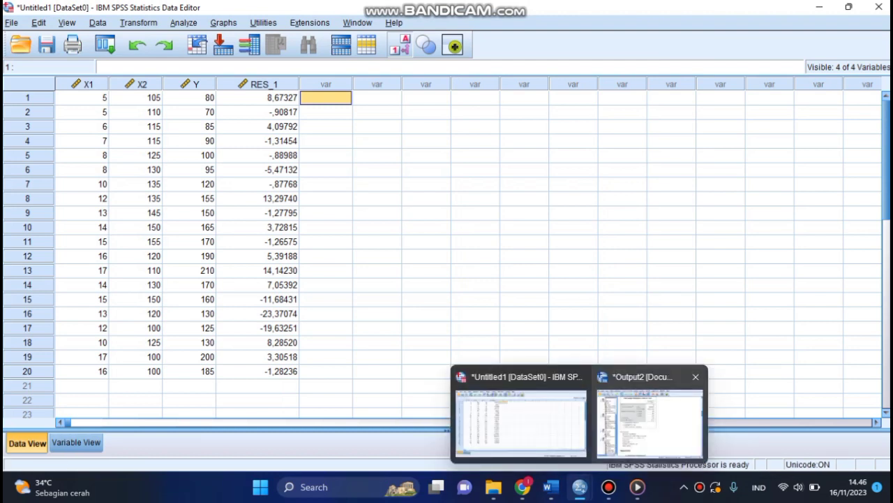
- Read the "Uji Multikolinearitas" explanation and its tolerance and VIF guidelines in Word, and return to the SPSS dataset
{"action": "mouse_move", "coordinate": [552, 487]}
{"action": "left_click", "coordinate": [549, 419]}
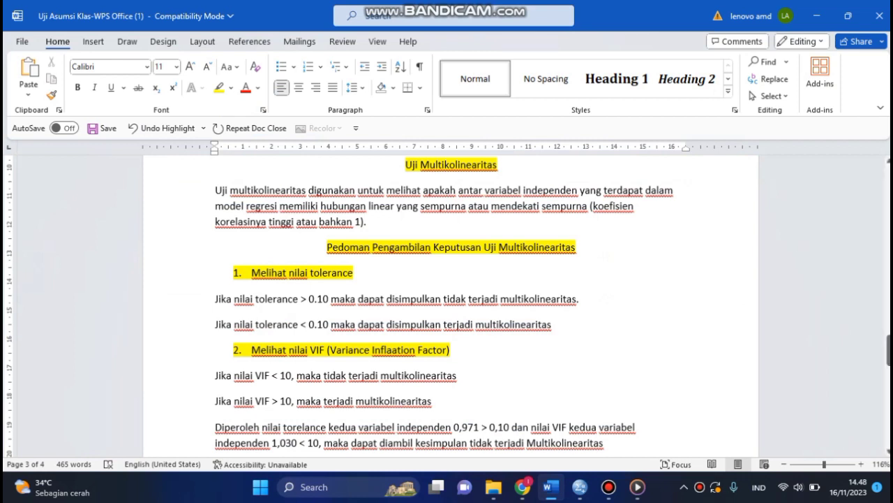
{"action": "left_click", "coordinate": [579, 487]}
{"action": "left_click", "coordinate": [520, 418]}
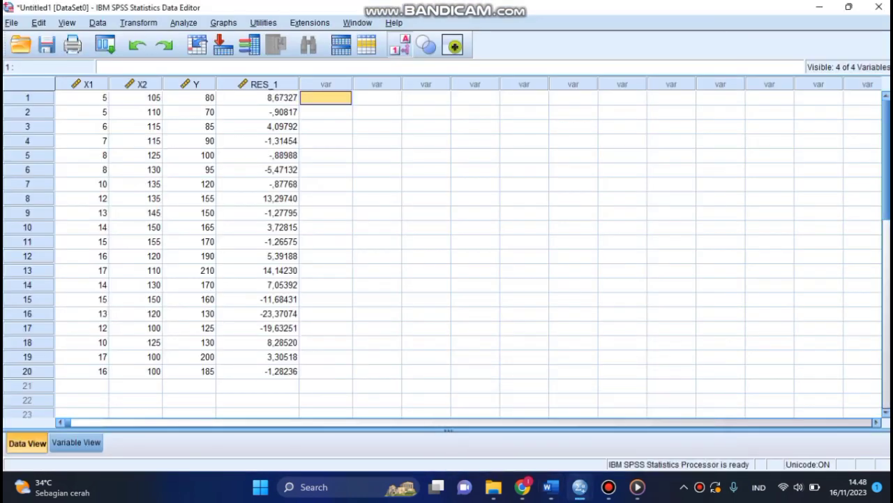
- Run the linear regression of PENJUALAN on JUMLAH SALES and HARGA with Collinearity diagnostics enabled
{"action": "left_click", "coordinate": [183, 23]}
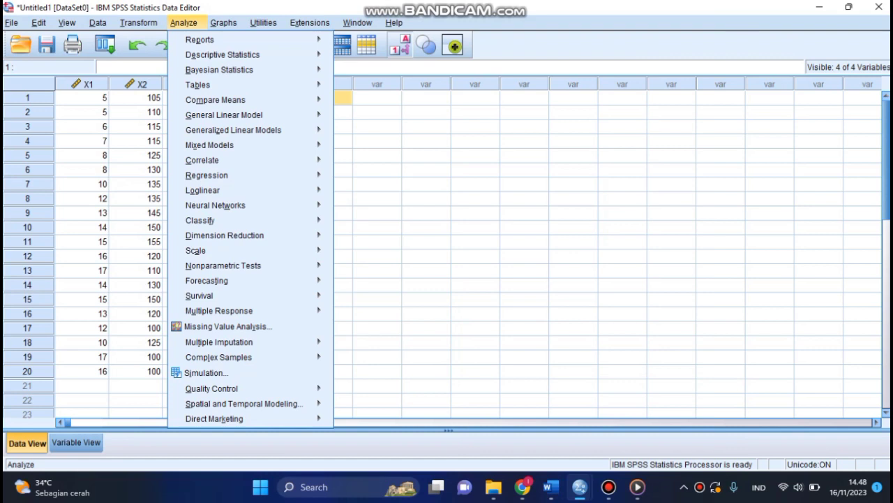
{"action": "mouse_move", "coordinate": [210, 175]}
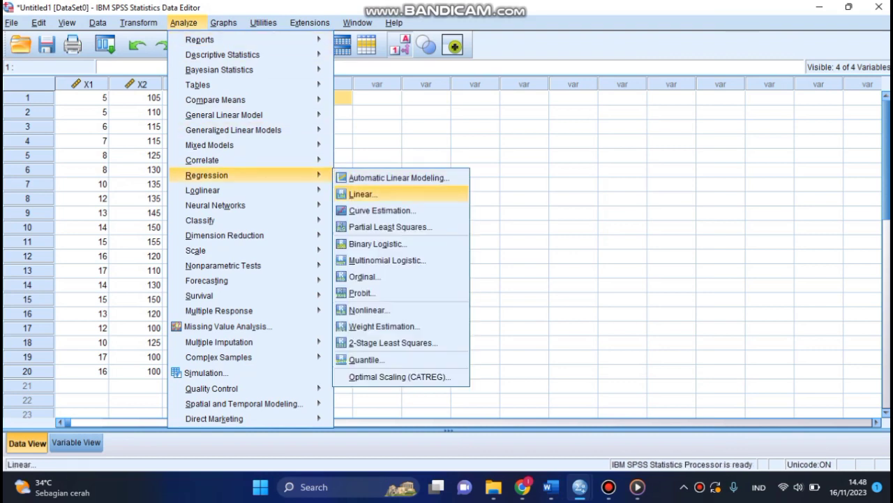
{"action": "left_click", "coordinate": [361, 194]}
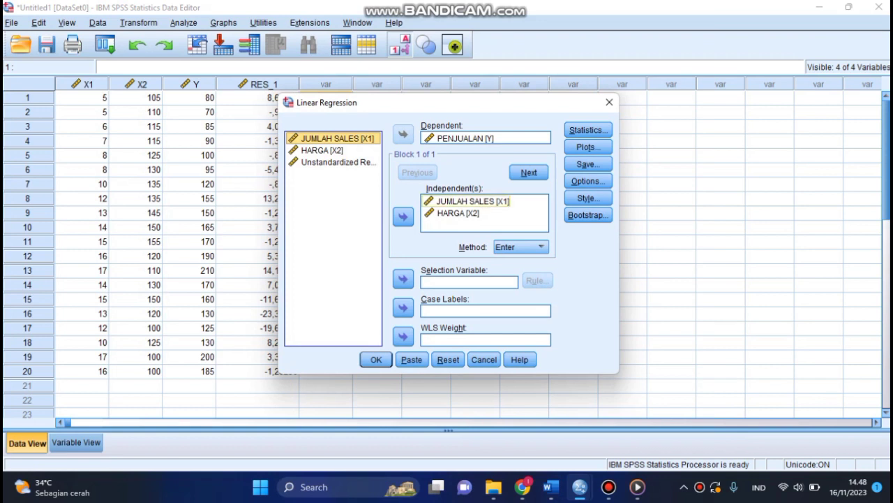
{"action": "left_click", "coordinate": [588, 130]}
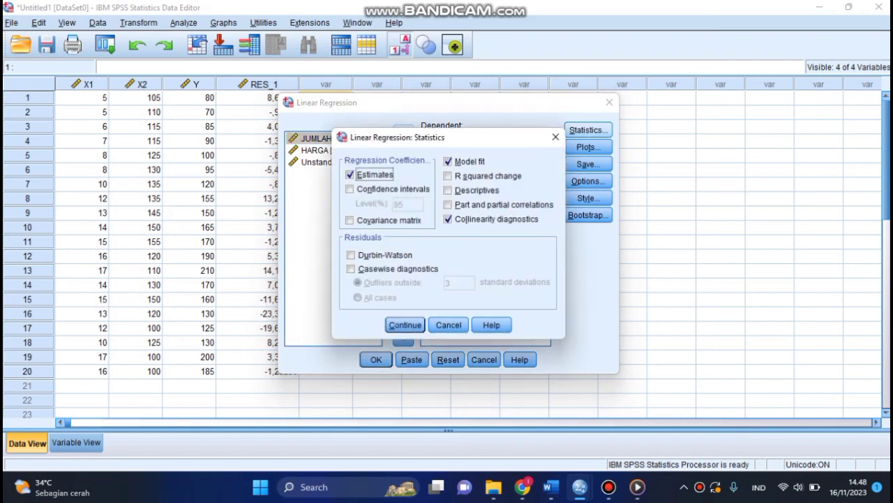
{"action": "left_click", "coordinate": [448, 219]}
{"action": "left_click", "coordinate": [448, 219]}
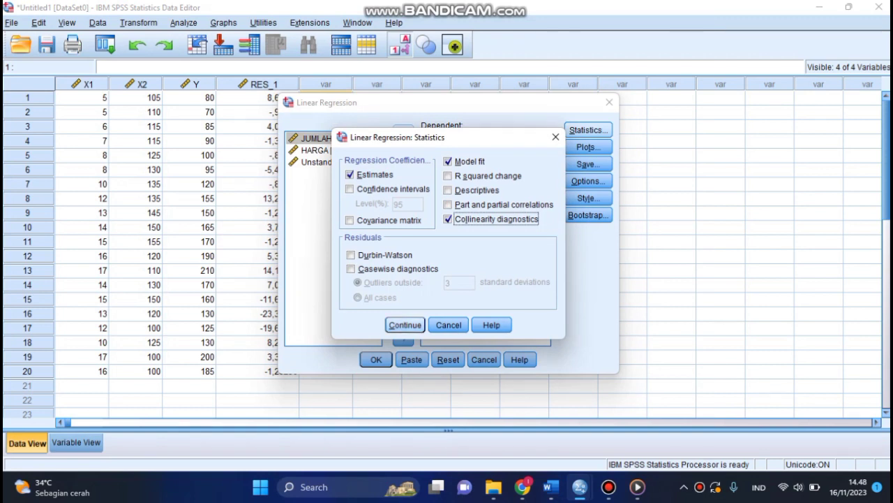
{"action": "left_click", "coordinate": [405, 325]}
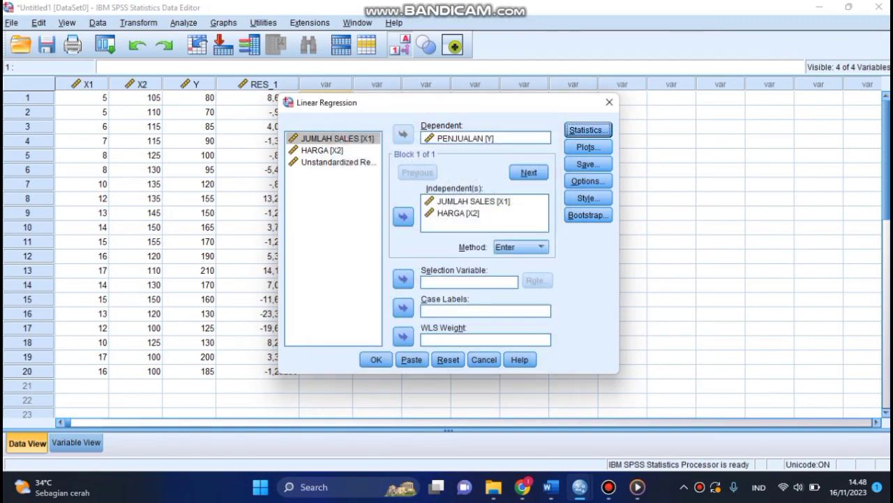
{"action": "left_click", "coordinate": [377, 359]}
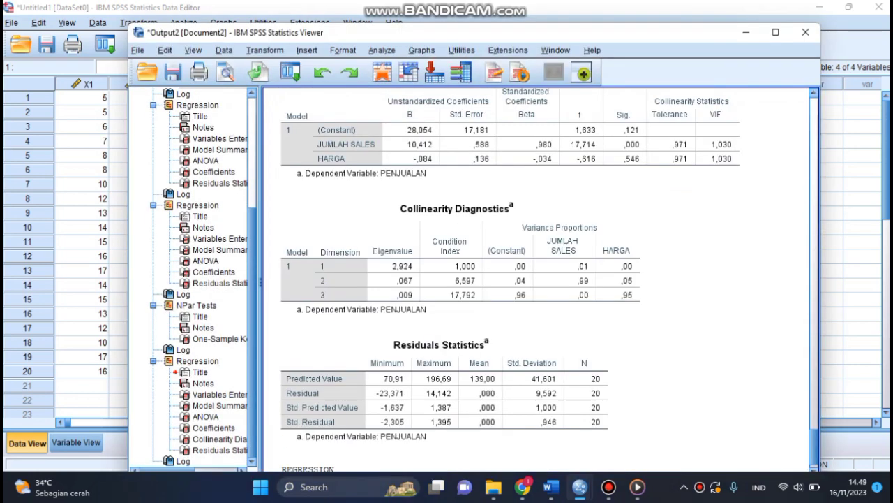
- Examine the tolerance and VIF values in the Coefficients table of the latest regression output
{"action": "scroll", "coordinate": [419, 314], "scroll_direction": "down", "scroll_amount": 5}
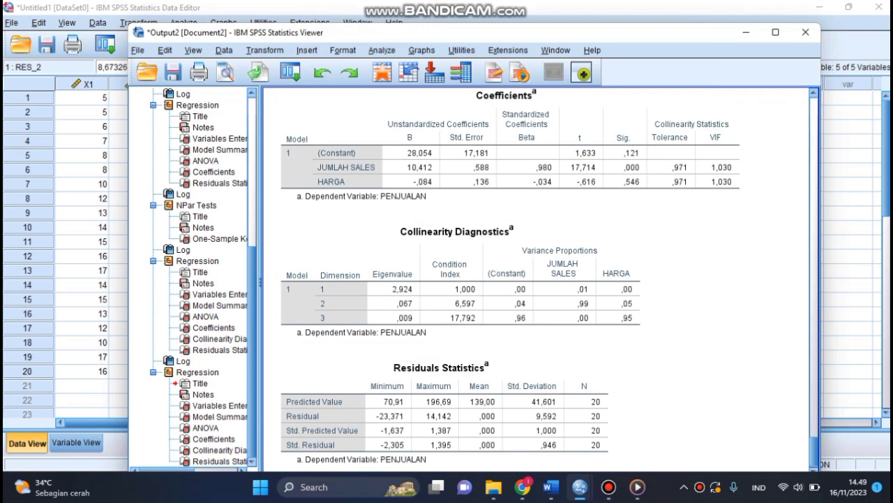
{"action": "scroll", "coordinate": [447, 391], "scroll_direction": "down", "scroll_amount": 1}
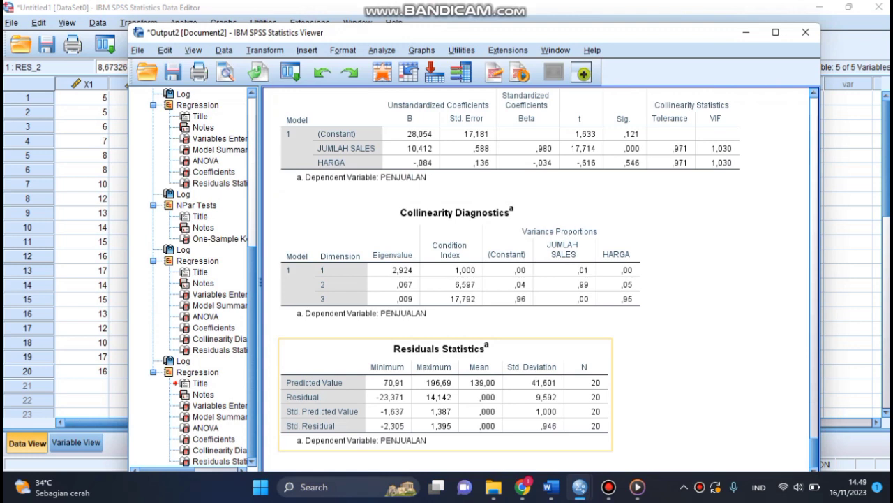
{"action": "scroll", "coordinate": [523, 412], "scroll_direction": "up", "scroll_amount": 10}
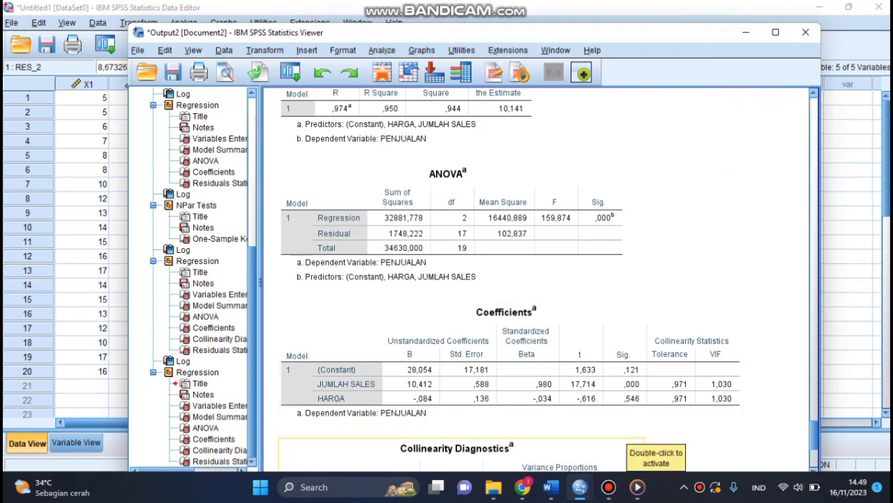
- Arrange the SPSS output viewer side by side with the Word document's multicollinearity guidelines
{"action": "mouse_move", "coordinate": [637, 486]}
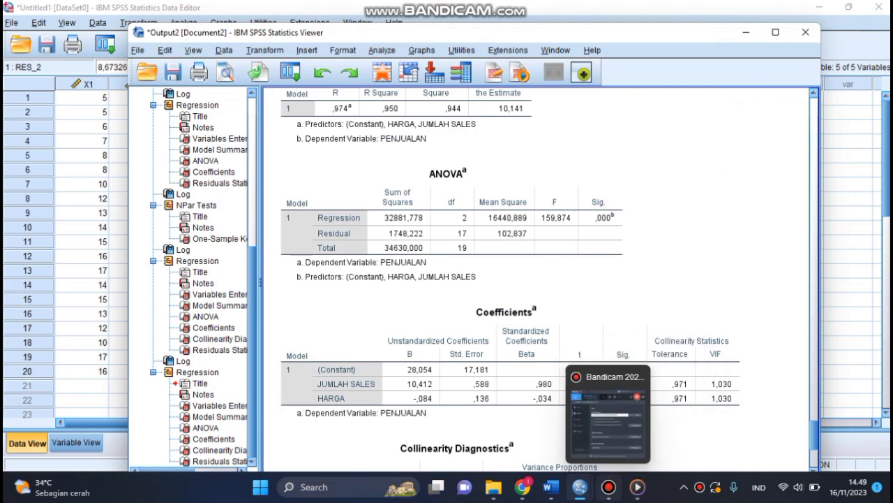
{"action": "key", "text": "super+Left"}
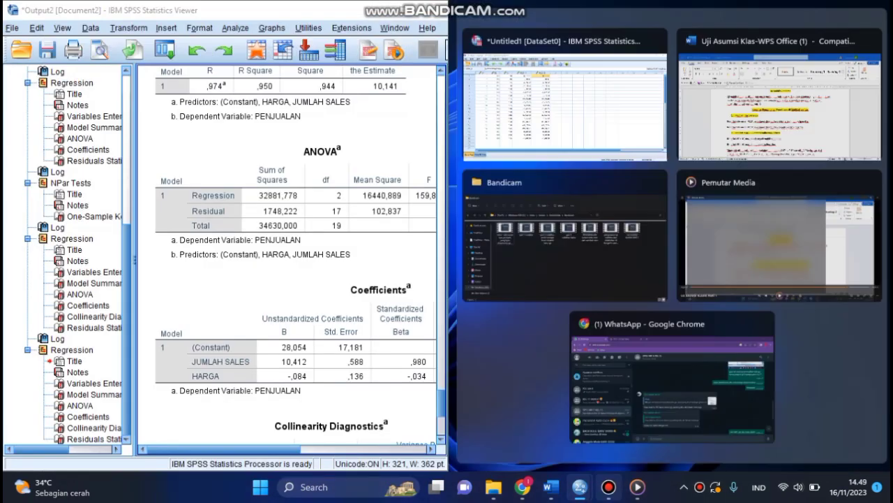
{"action": "left_click", "coordinate": [779, 101]}
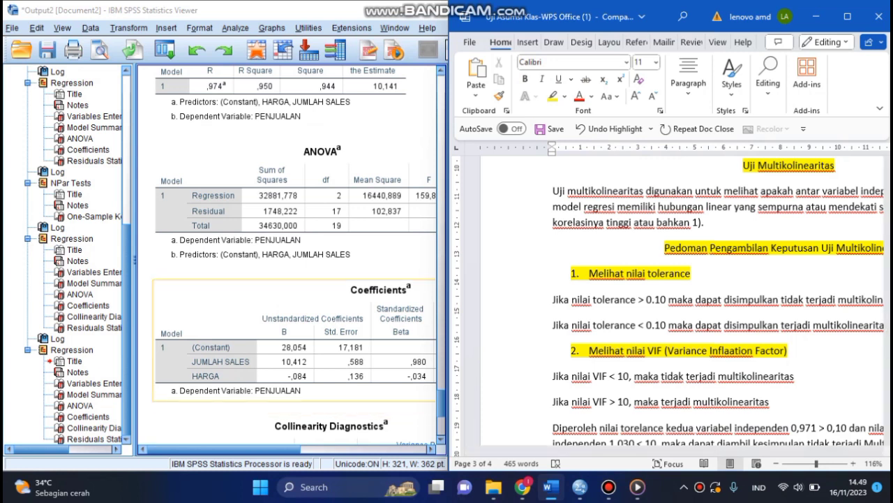
{"action": "left_click", "coordinate": [135, 336]}
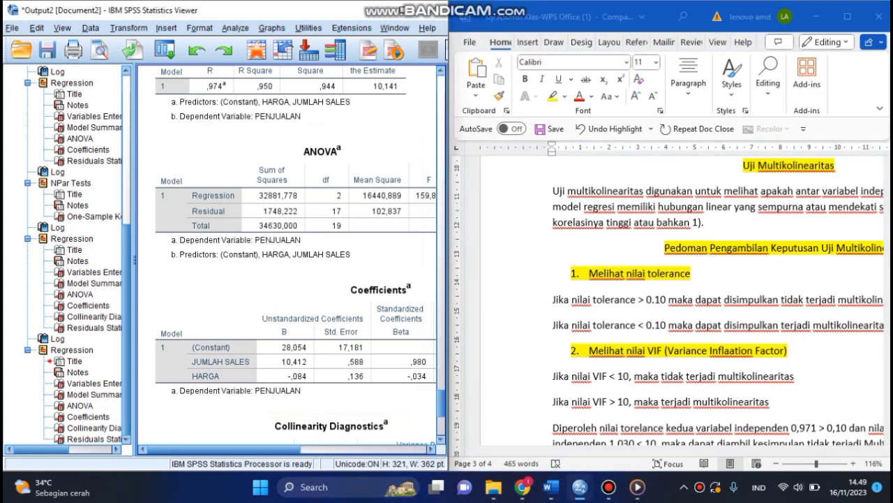
- Compare the tolerance and VIF values in the Coefficients table with the multicollinearity guidelines and conclusion in the Word document
{"action": "left_click_drag", "start_coordinate": [135, 336], "coordinate": [30, 336]}
{"action": "left_click_drag", "start_coordinate": [174, 449], "coordinate": [258, 449]}
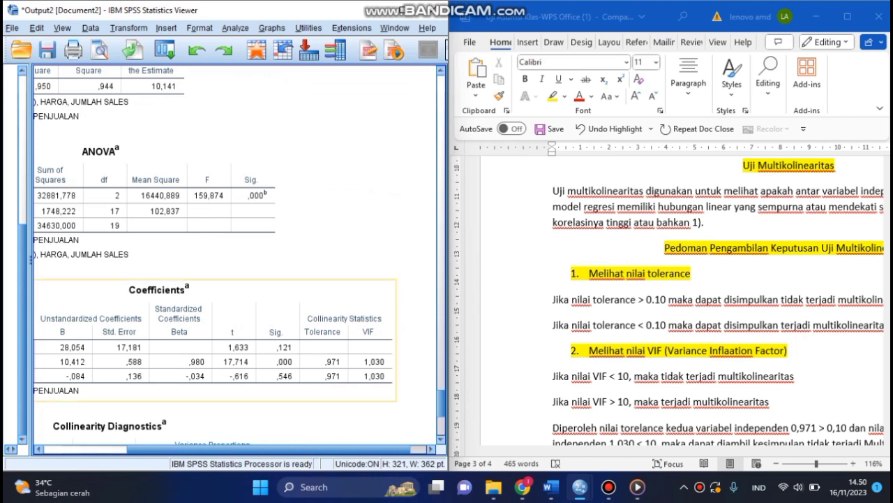
{"action": "left_click", "coordinate": [859, 439]}
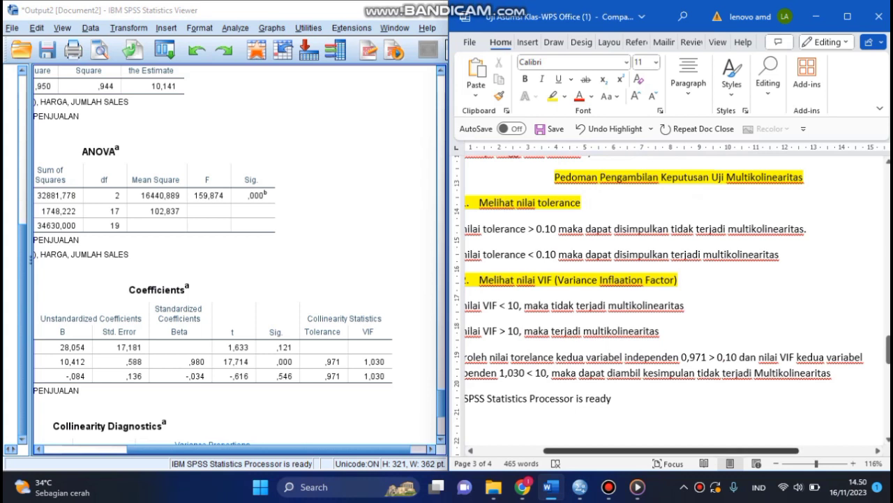
{"action": "scroll", "coordinate": [672, 298], "scroll_direction": "left", "scroll_amount": 3}
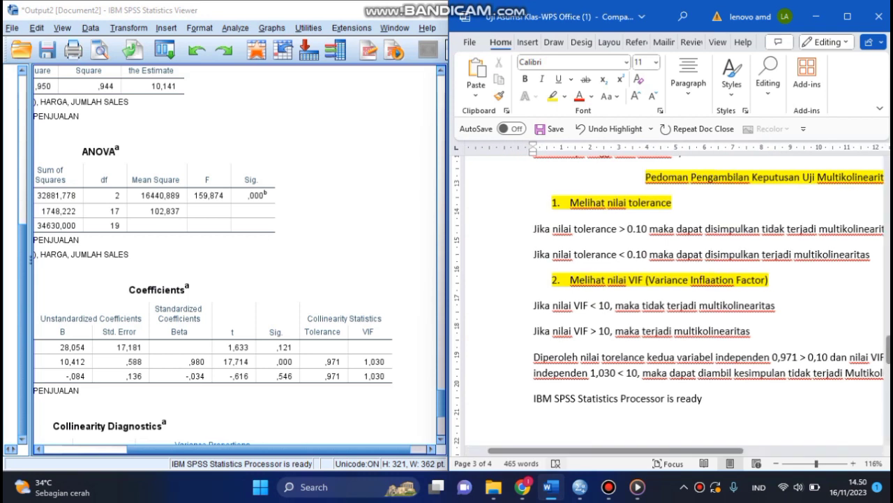
{"action": "scroll", "coordinate": [672, 298], "scroll_direction": "right", "scroll_amount": 2}
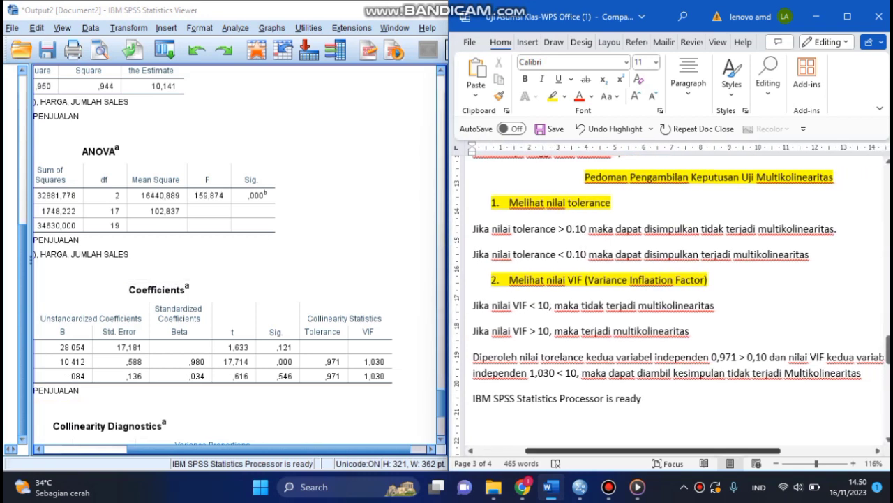
{"action": "scroll", "coordinate": [672, 298], "scroll_direction": "right", "scroll_amount": 2}
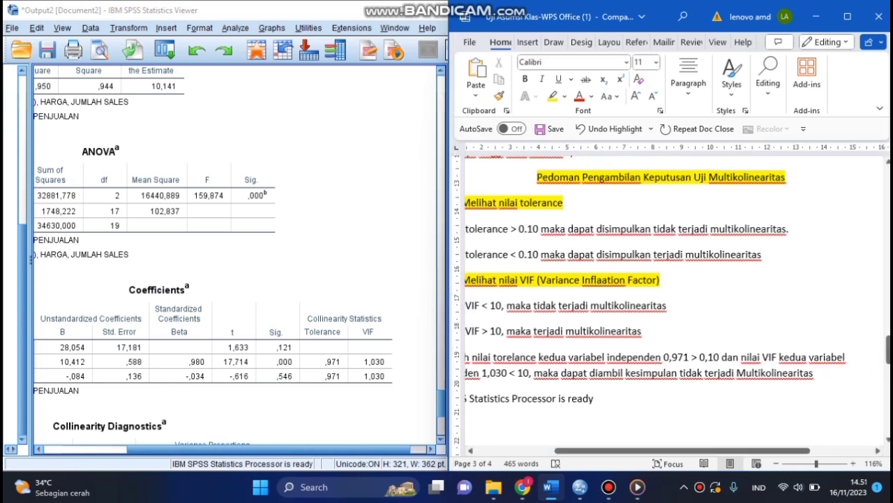
{"action": "scroll", "coordinate": [672, 298], "scroll_direction": "left", "scroll_amount": 2}
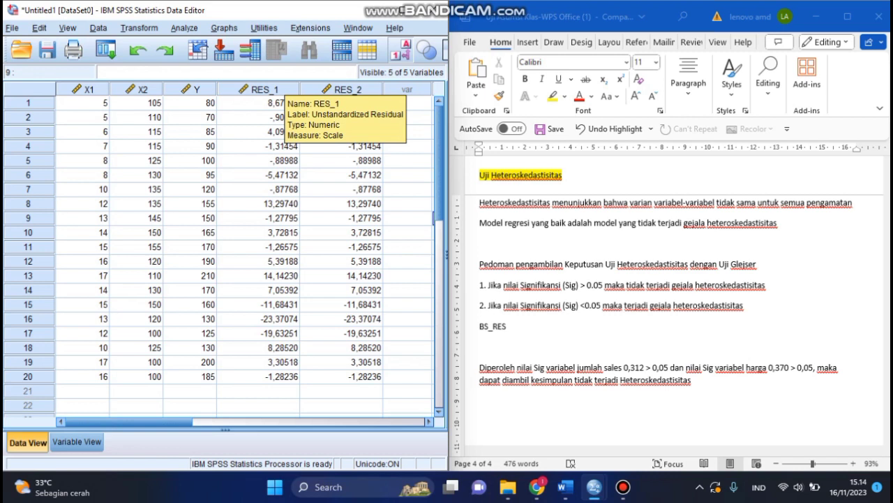
- Start computing a new variable from the dataset with ABS_REST as the target variable name
{"action": "left_click", "coordinate": [139, 27]}
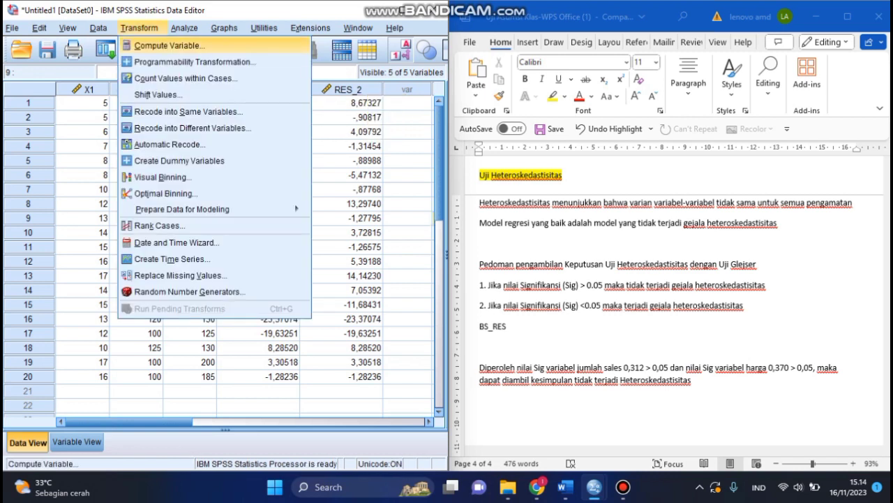
{"action": "left_click", "coordinate": [167, 45]}
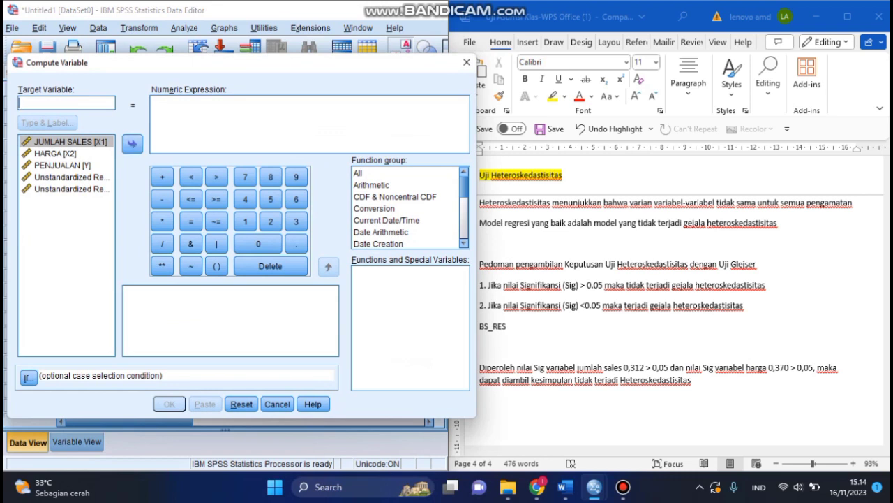
{"action": "type", "text": "ab"}
{"action": "key", "text": "BackSpace"}
{"action": "key", "text": "BackSpace"}
{"action": "key", "text": "Caps_Lock"}
{"action": "type", "text": "ABS"}
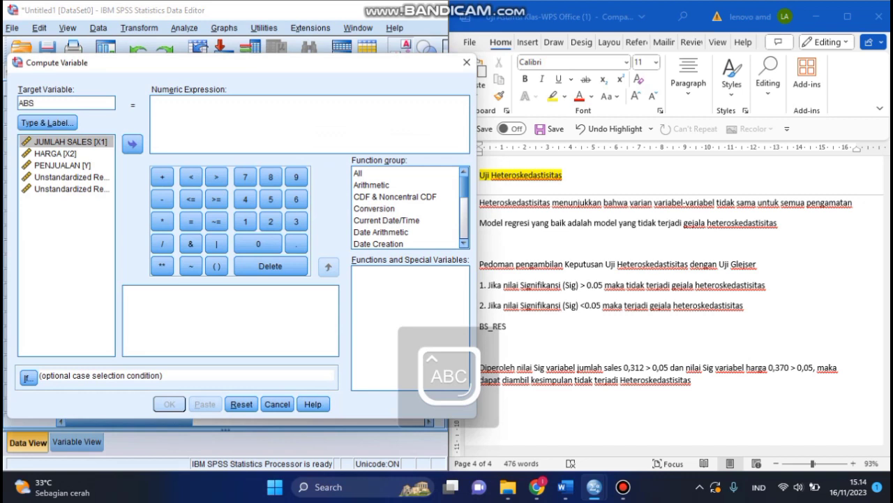
{"action": "type", "text": "_RES"}
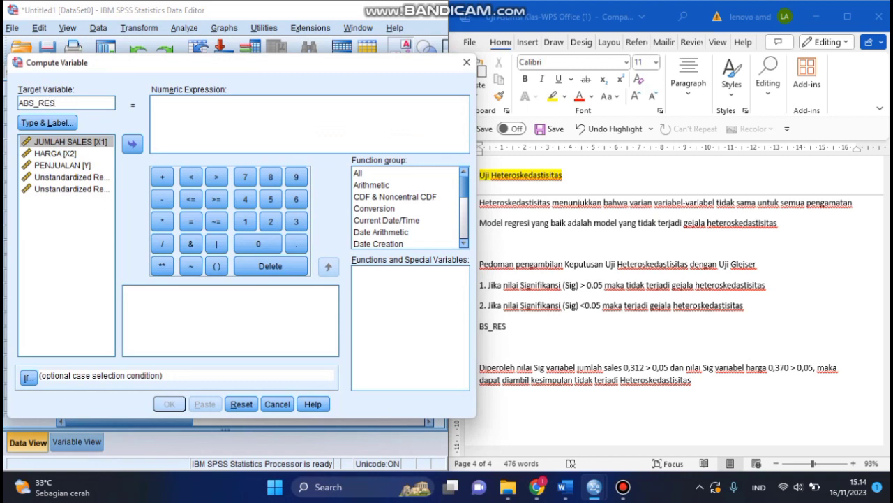
{"action": "type", "text": "T"}
- Compute ABS_REST with the numeric expression ABS(RES_1), and return to the dataset to select the new variable's column
{"action": "left_click", "coordinate": [155, 102]}
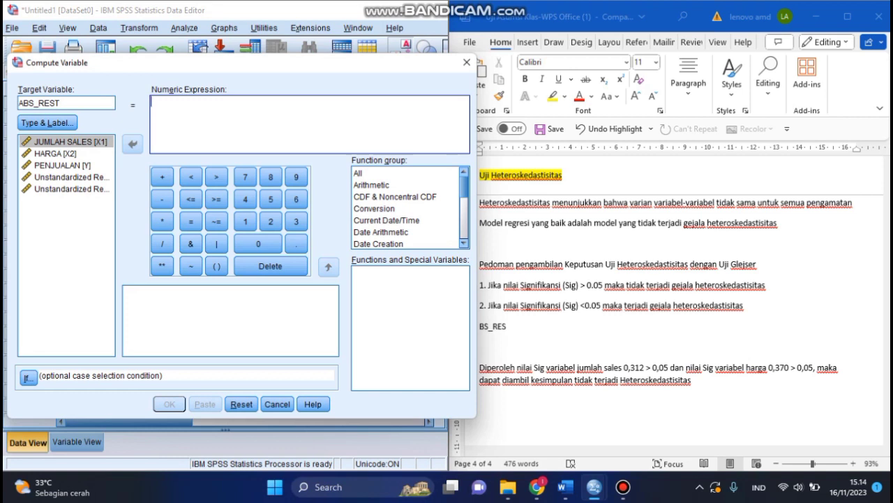
{"action": "type", "text": "ABS"}
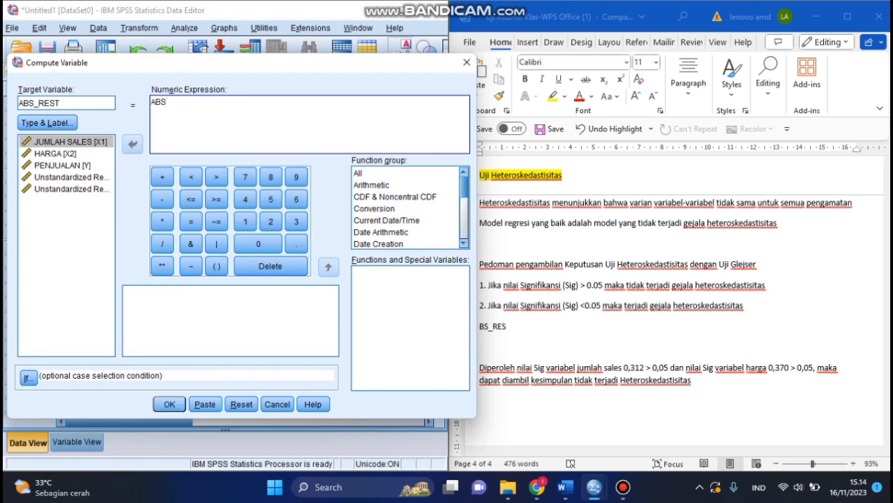
{"action": "left_click", "coordinate": [216, 266]}
{"action": "left_click", "coordinate": [72, 178]}
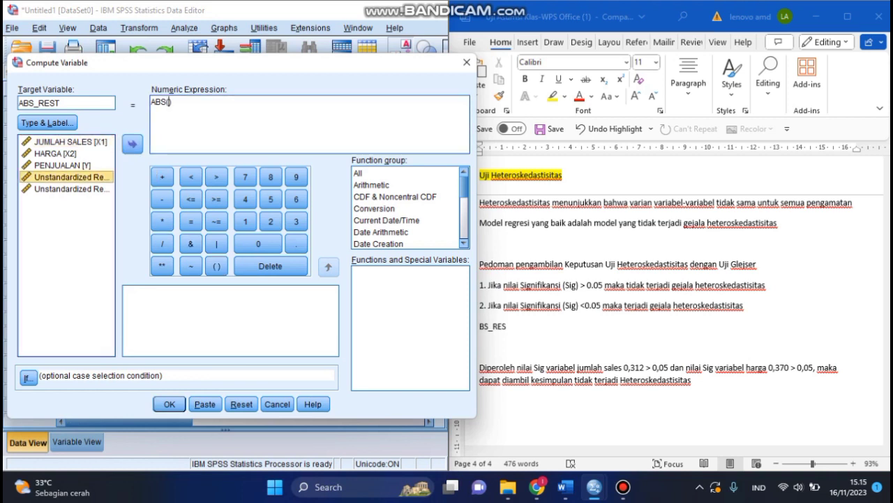
{"action": "left_click", "coordinate": [132, 144]}
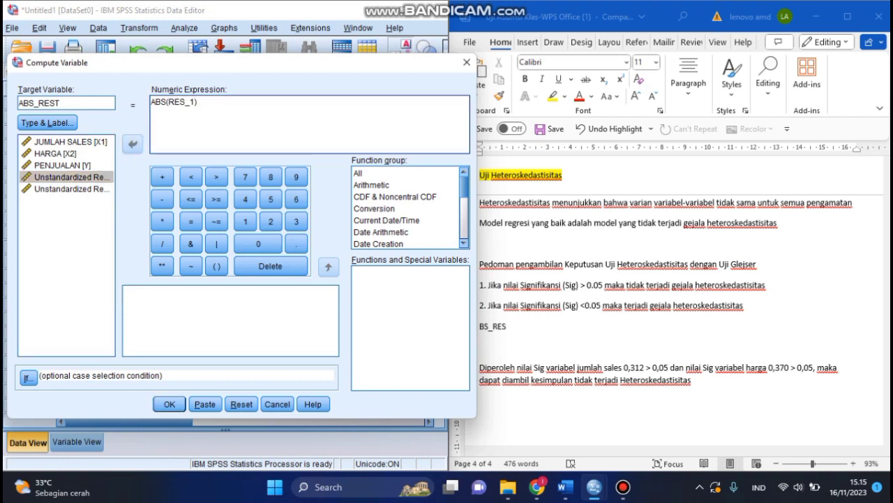
{"action": "left_click", "coordinate": [169, 404]}
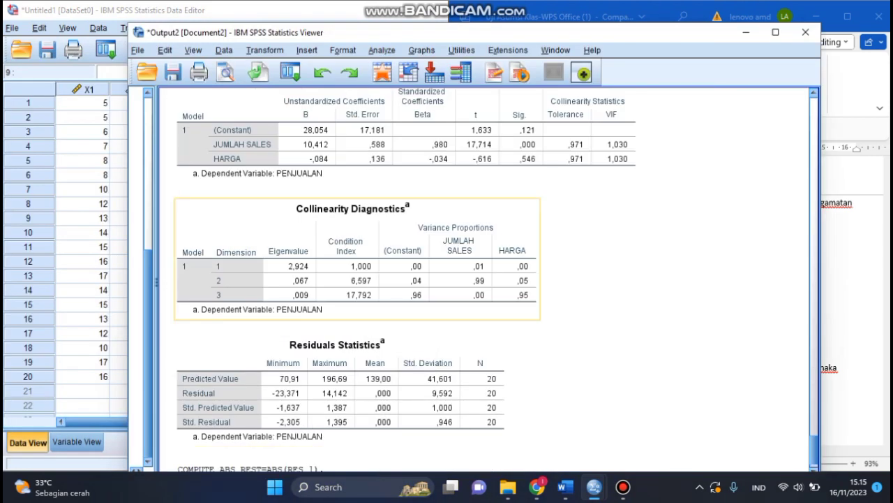
{"action": "left_click", "coordinate": [746, 32]}
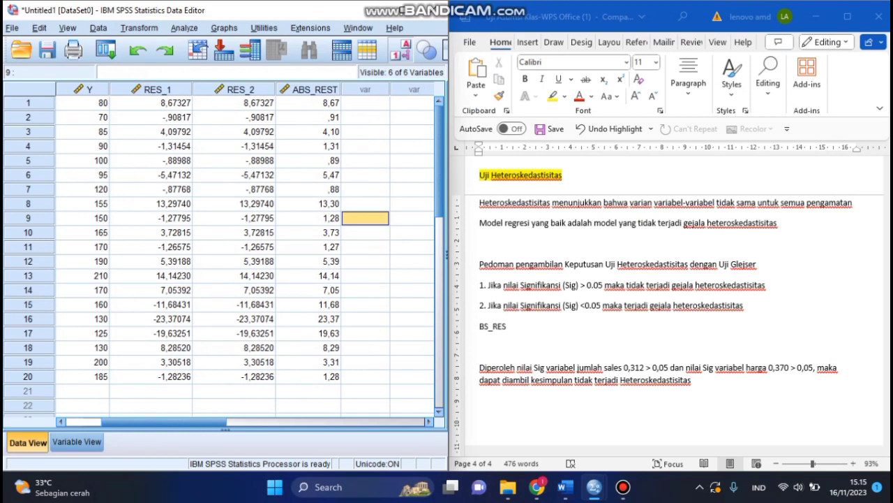
{"action": "left_click", "coordinate": [314, 89]}
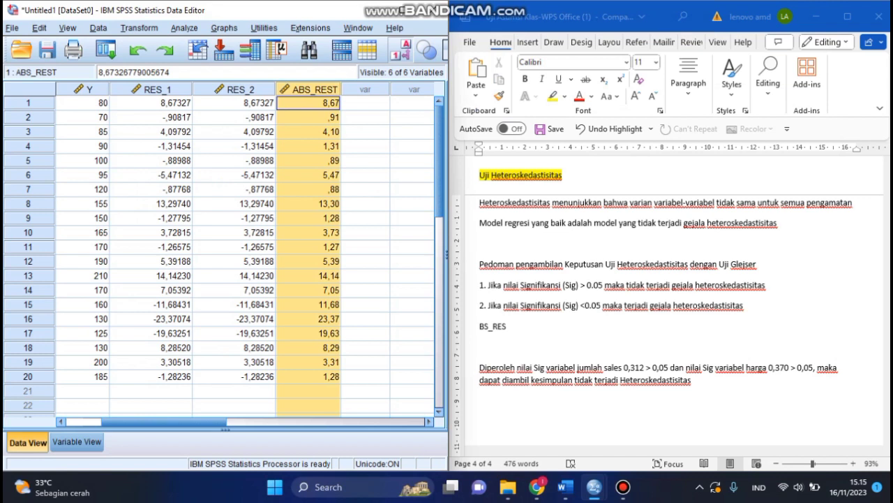
- Open the linear regression setup and remove PENJUALAN as the dependent variable
{"action": "left_click", "coordinate": [184, 28]}
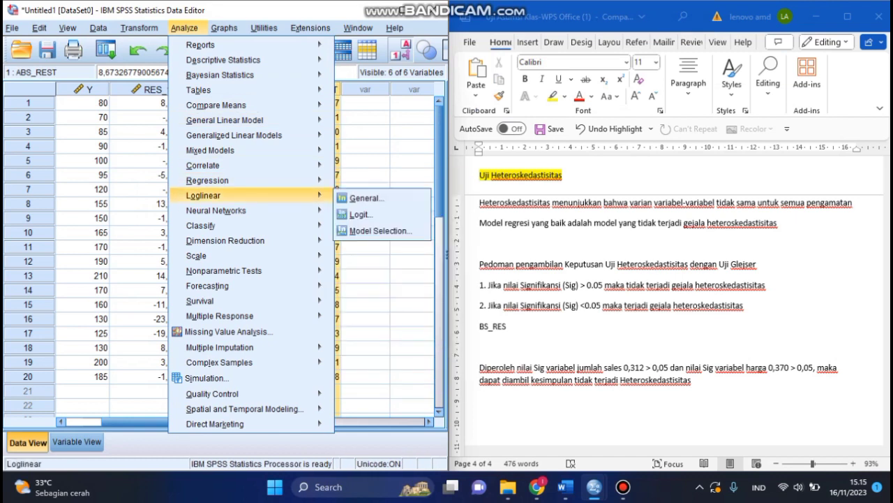
{"action": "mouse_move", "coordinate": [208, 180]}
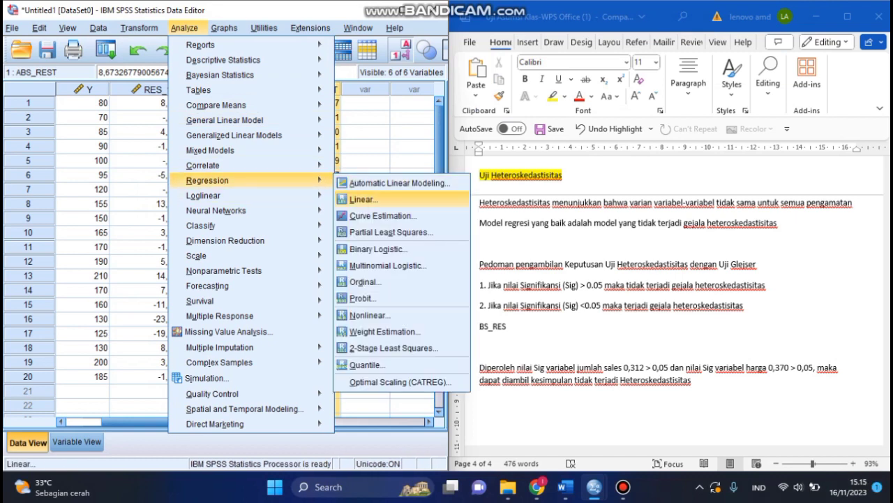
{"action": "left_click", "coordinate": [364, 199]}
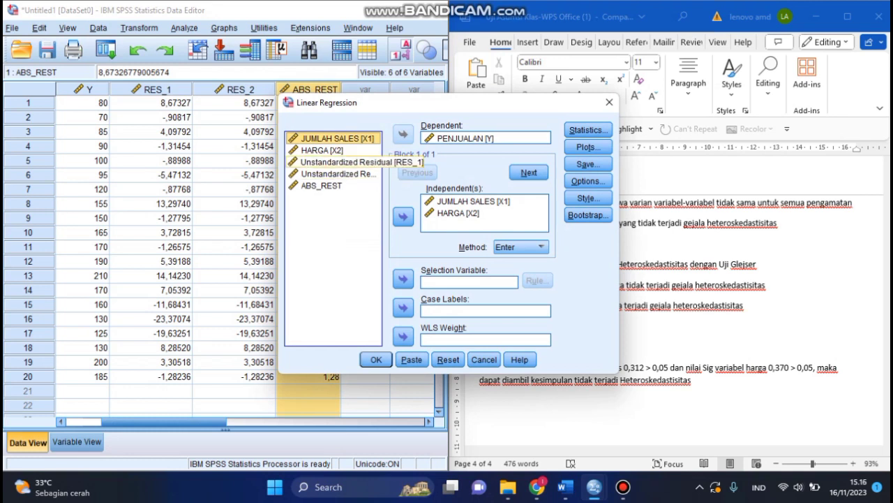
{"action": "left_click", "coordinate": [338, 162]}
{"action": "left_click", "coordinate": [465, 139]}
{"action": "left_click", "coordinate": [404, 135]}
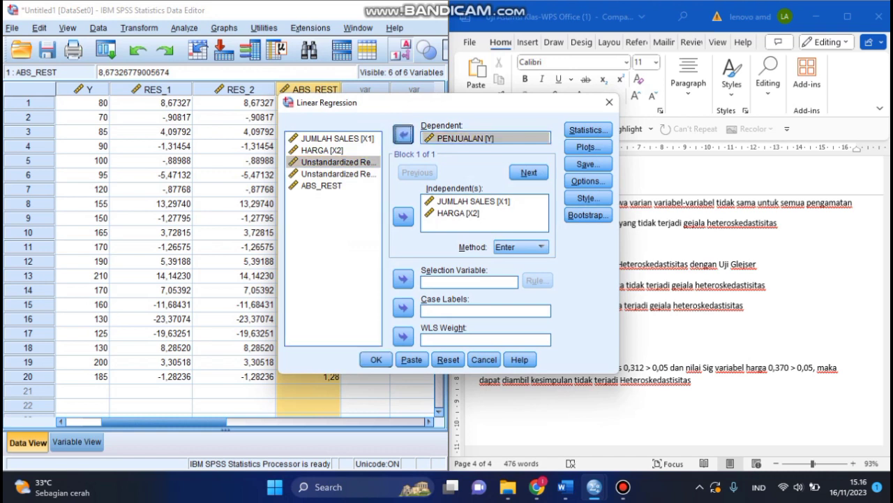
{"action": "left_click", "coordinate": [339, 174]}
{"action": "left_click", "coordinate": [403, 135]}
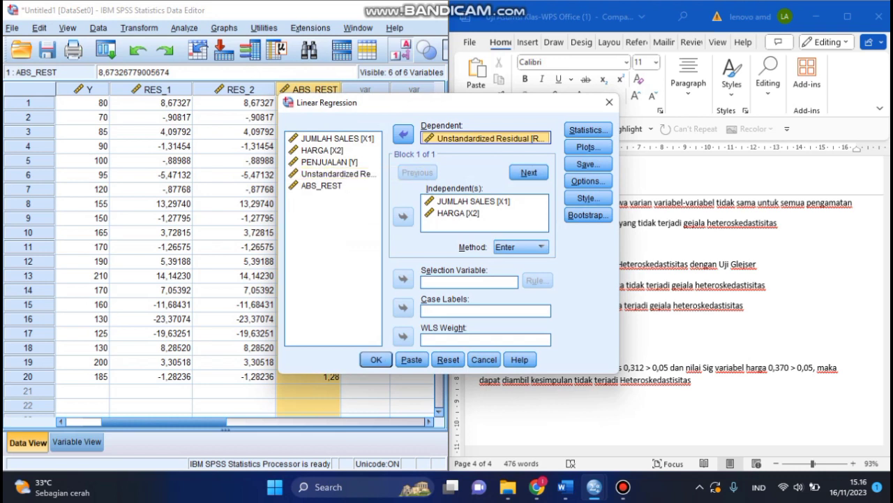
{"action": "left_click", "coordinate": [403, 135]}
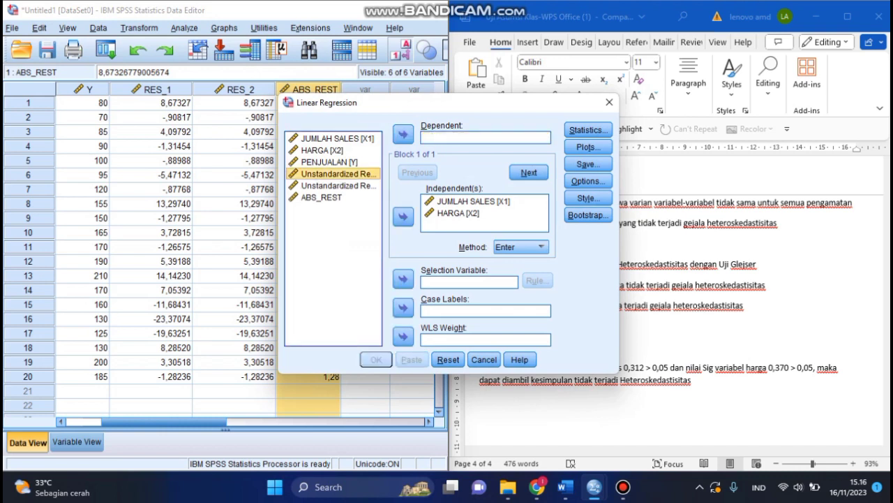
- Set ABS_REST as the dependent variable and run the regression on JUMLAH SALES and HARGA
{"action": "left_click", "coordinate": [322, 198]}
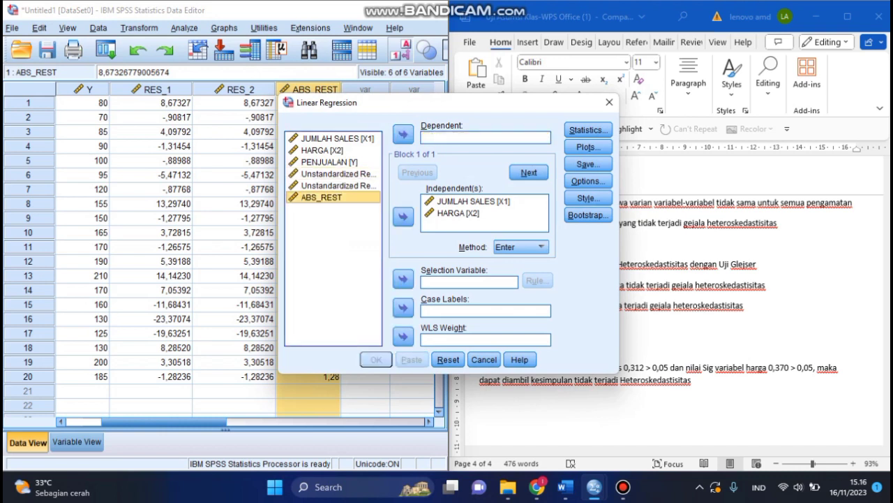
{"action": "left_click", "coordinate": [403, 135]}
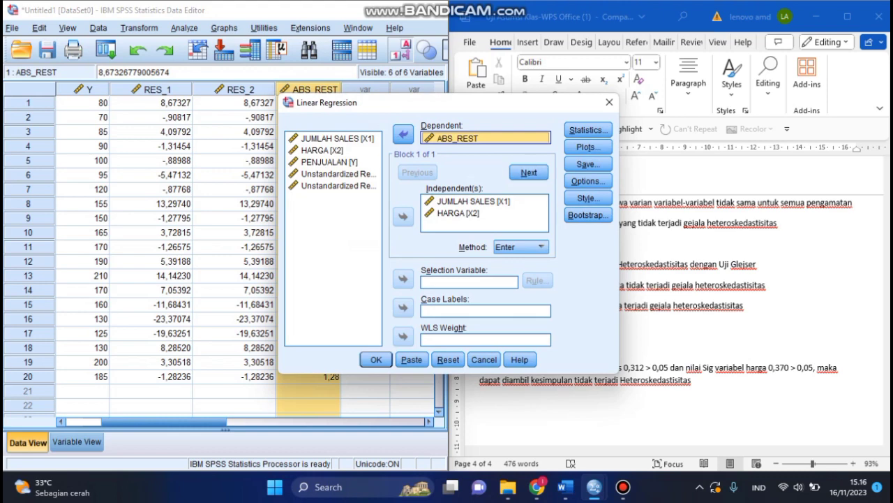
{"action": "left_click", "coordinate": [377, 359]}
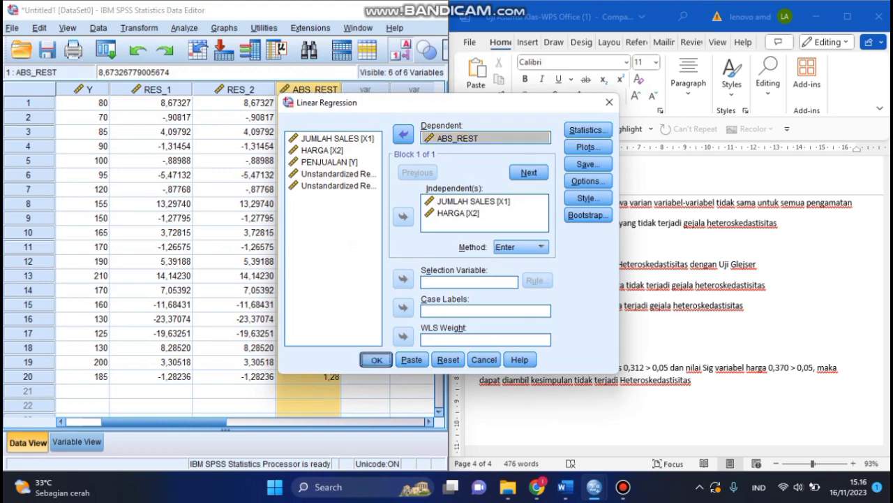
- Examine the significance values in the Coefficients table of the ABS_REST regression output
{"action": "scroll", "coordinate": [391, 262], "scroll_direction": "down", "scroll_amount": 7}
{"action": "scroll", "coordinate": [391, 262], "scroll_direction": "up", "scroll_amount": 3}
{"action": "scroll", "coordinate": [391, 262], "scroll_direction": "down", "scroll_amount": 3}
{"action": "scroll", "coordinate": [391, 262], "scroll_direction": "up", "scroll_amount": 1}
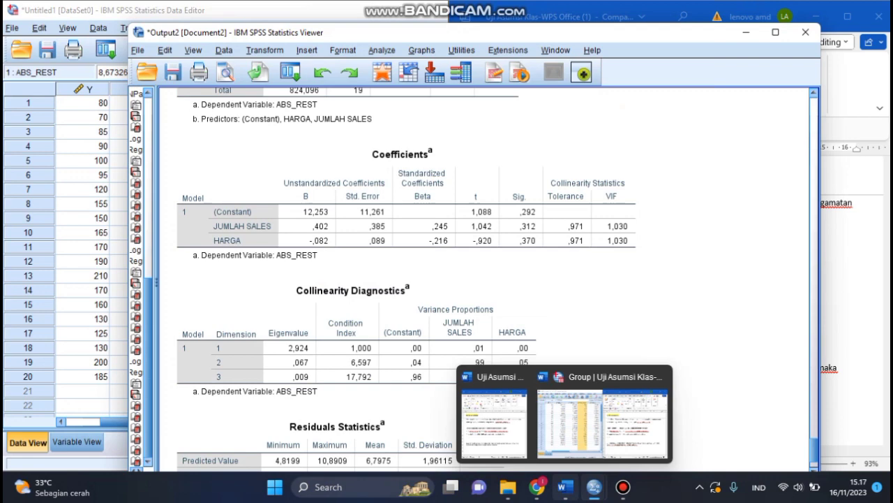
- Maximize the SPSS output viewer and show the Word document's heteroscedasticity guidelines beside the regression tables
{"action": "left_click", "coordinate": [564, 487]}
{"action": "left_click_drag", "start_coordinate": [180, 37], "coordinate": [1, 2]}
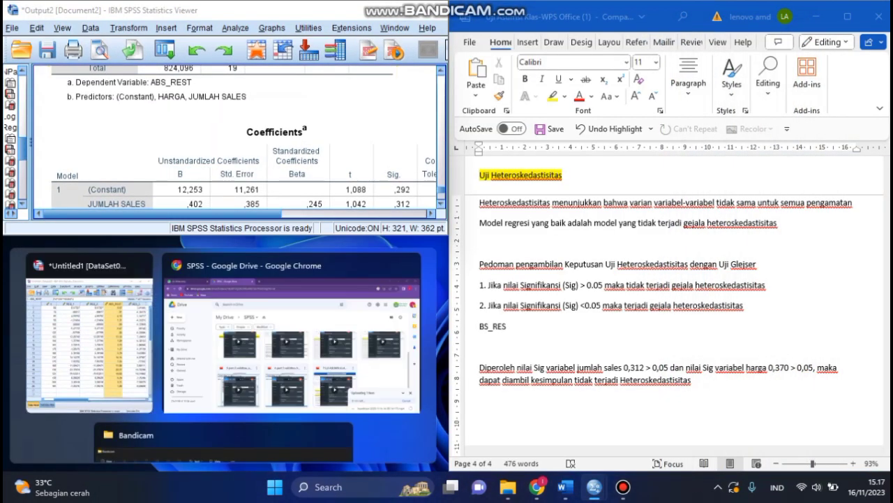
{"action": "left_click", "coordinate": [179, 415]}
{"action": "left_click", "coordinate": [402, 10]}
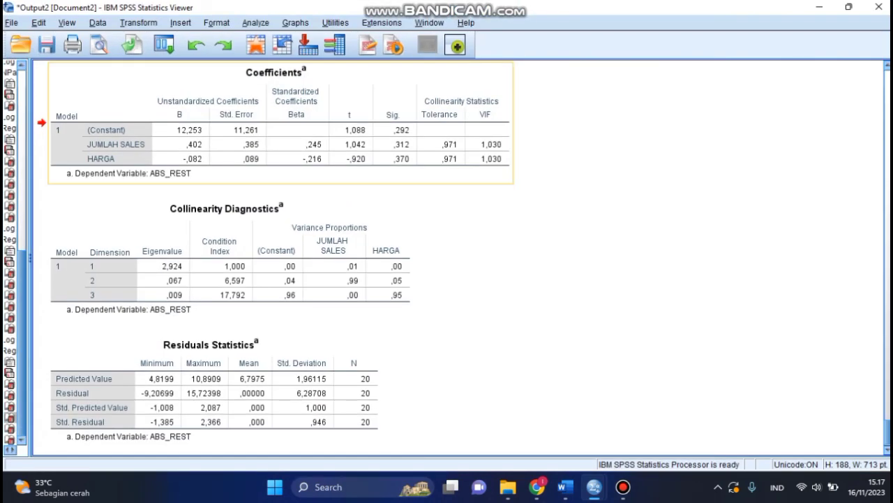
{"action": "left_click", "coordinate": [566, 487]}
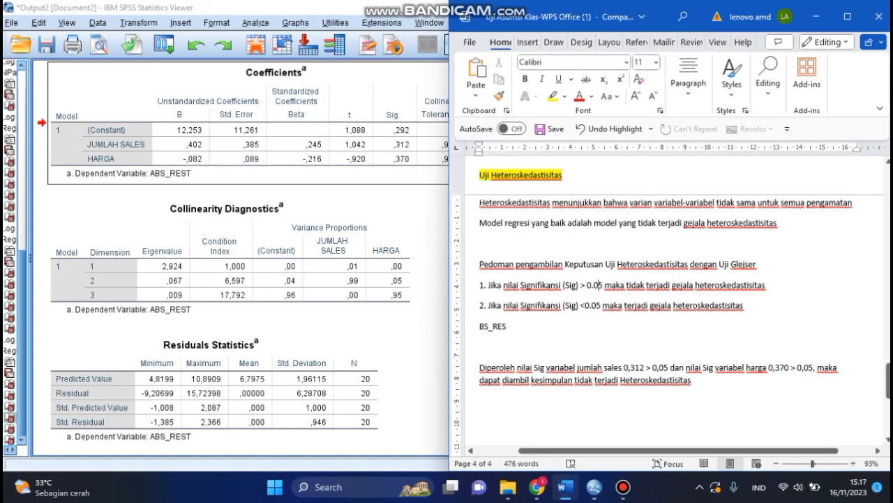
- Compare the Coefficients table's Sig. values for JUMLAH SALES and HARGA with the Glejser test guideline of Sig > 0.05 in Word
{"action": "left_click_drag", "start_coordinate": [503, 285], "coordinate": [604, 284]}
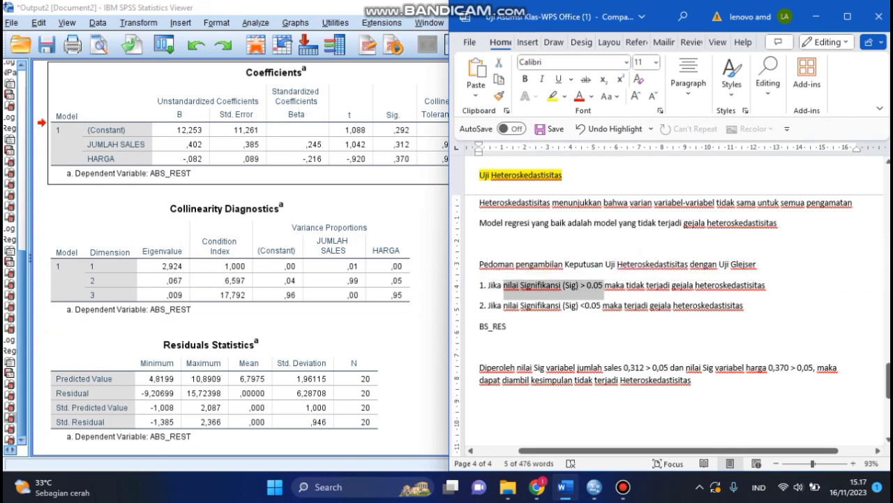
{"action": "scroll", "coordinate": [223, 265], "scroll_direction": "up", "scroll_amount": 5}
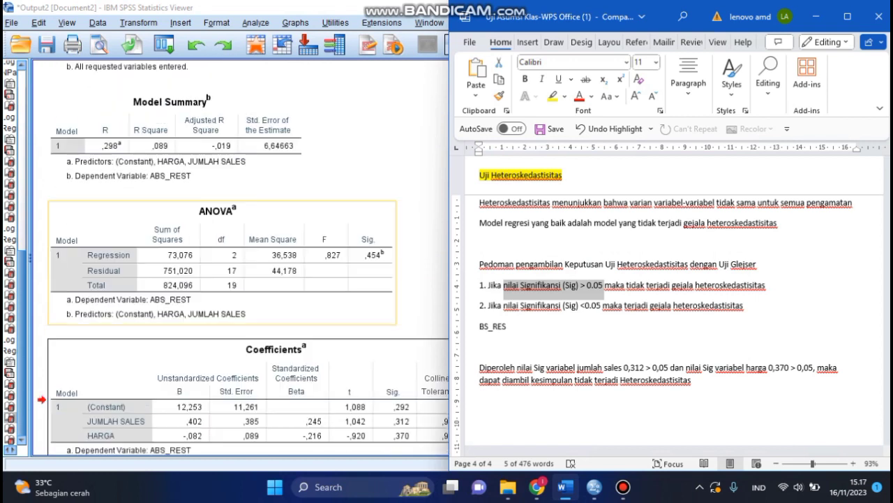
{"action": "scroll", "coordinate": [237, 266], "scroll_direction": "down", "scroll_amount": 2}
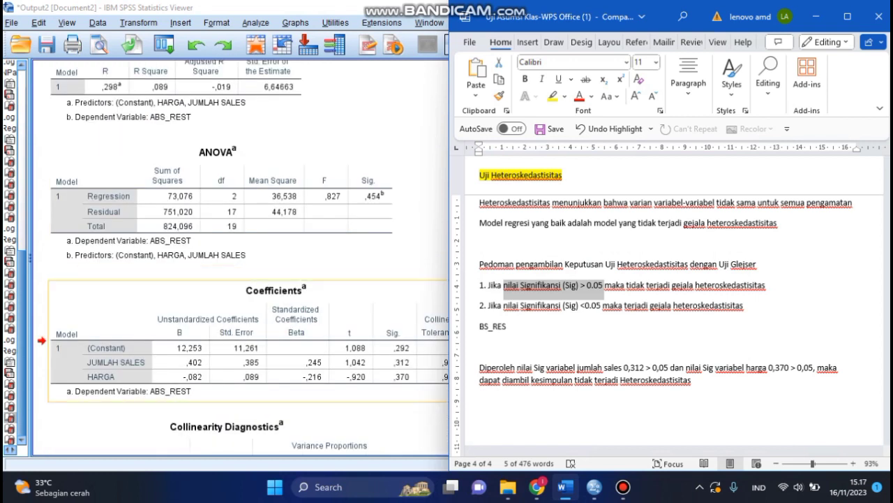
{"action": "left_click_drag", "start_coordinate": [451, 328], "coordinate": [510, 329]}
{"action": "left_click", "coordinate": [425, 223]}
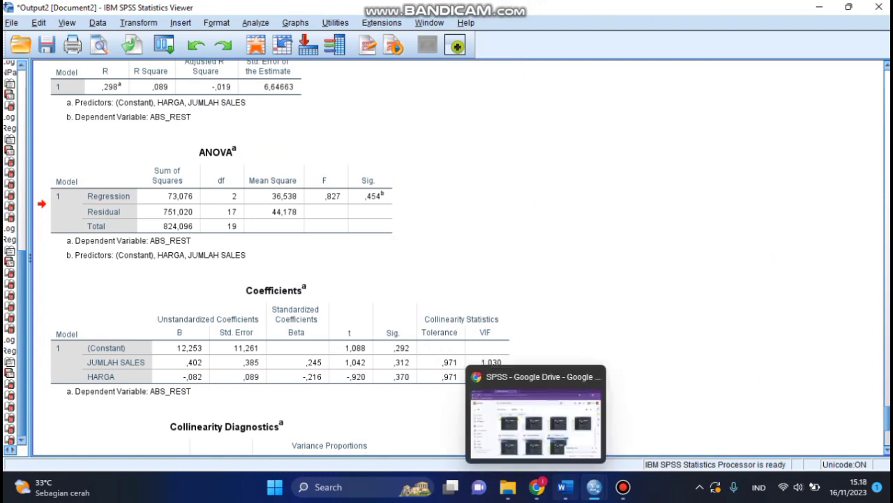
- Switch to the Word document and read the multiple linear regression definition, its difference from simple regression, and the classical assumption tests
{"action": "left_click", "coordinate": [566, 487]}
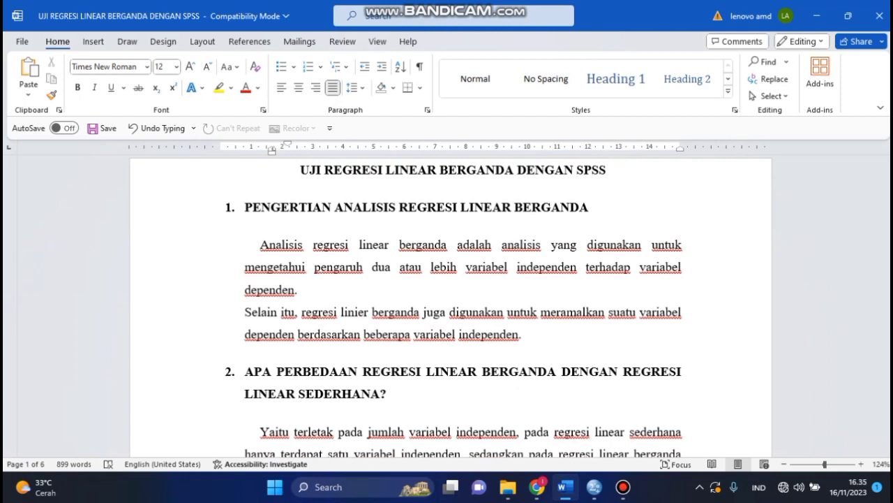
{"action": "scroll", "coordinate": [450, 307], "scroll_direction": "down", "scroll_amount": 3}
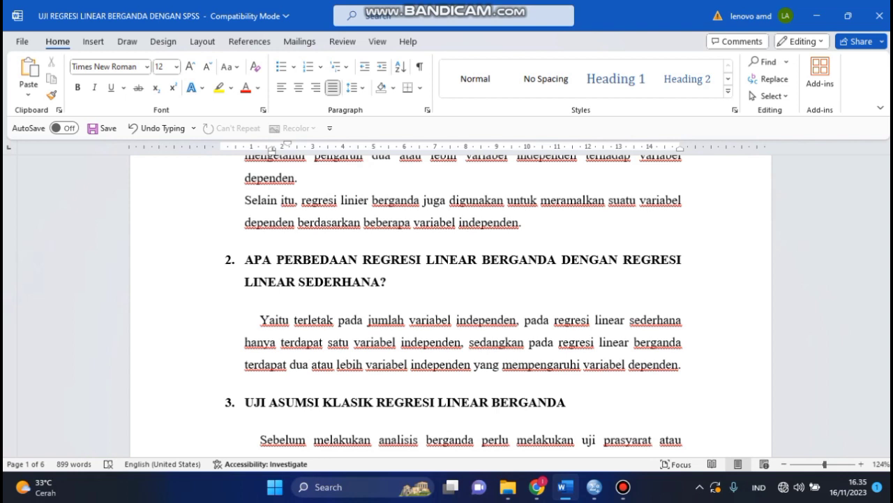
{"action": "scroll", "coordinate": [447, 307], "scroll_direction": "down", "scroll_amount": 2}
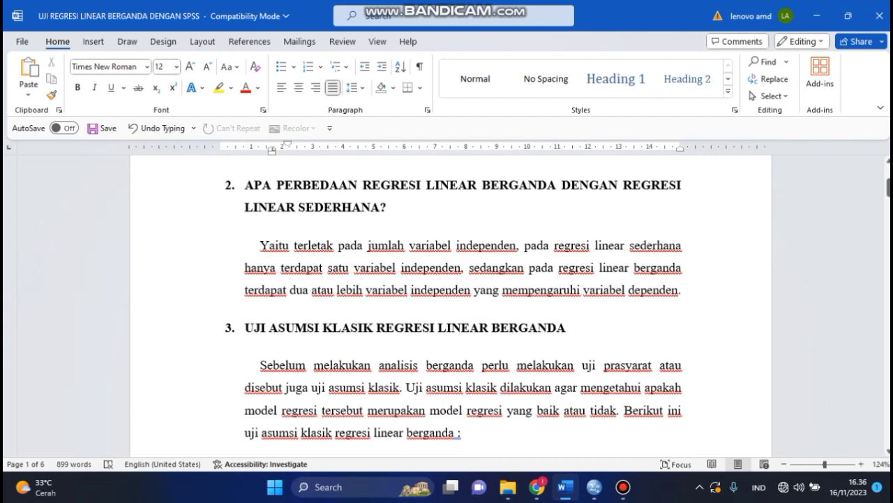
{"action": "scroll", "coordinate": [447, 307], "scroll_direction": "down", "scroll_amount": 2}
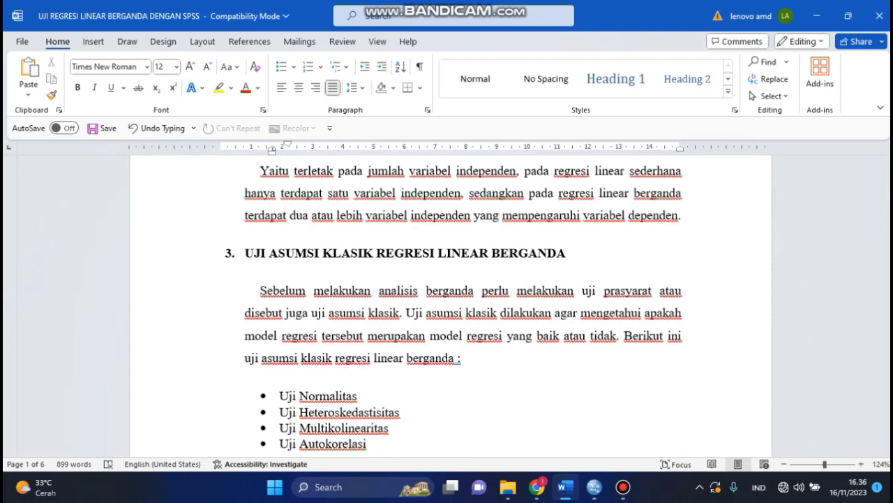
{"action": "scroll", "coordinate": [454, 300], "scroll_direction": "down", "scroll_amount": 1}
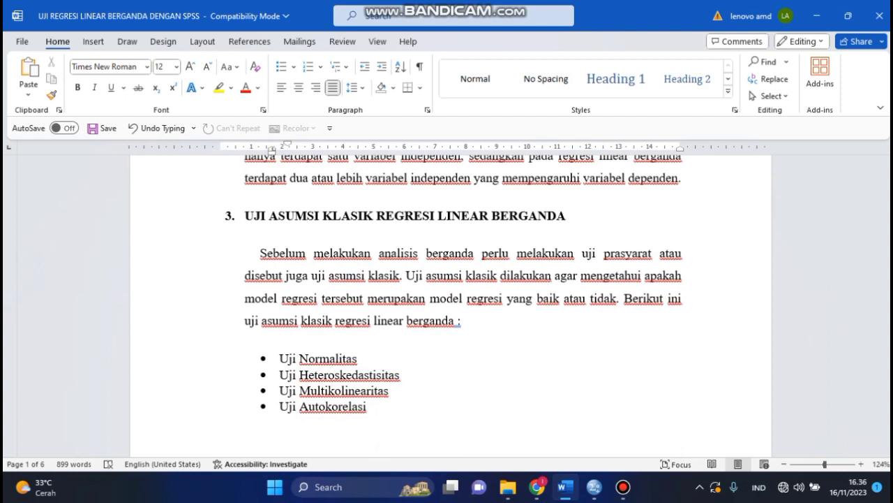
- Review the example sales case in Word, including its data table and the X1, X2 and Y variable definitions
{"action": "scroll", "coordinate": [451, 305], "scroll_direction": "down", "scroll_amount": 10}
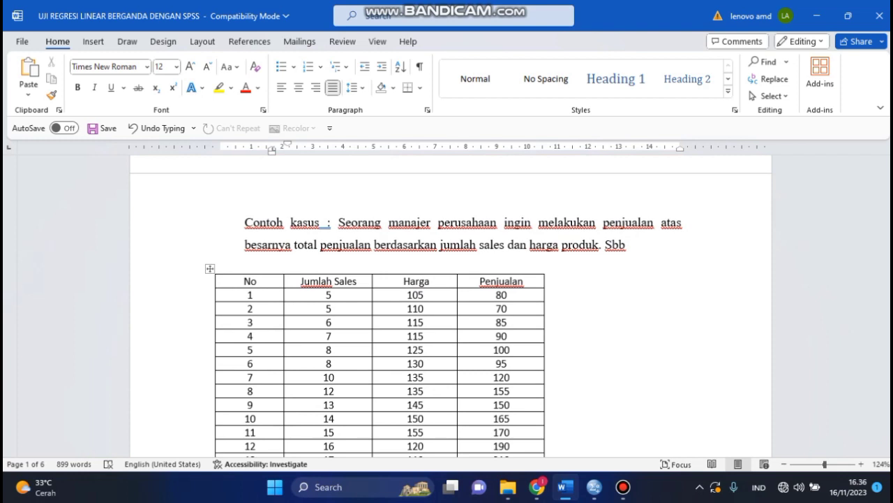
{"action": "scroll", "coordinate": [451, 314], "scroll_direction": "down", "scroll_amount": 4}
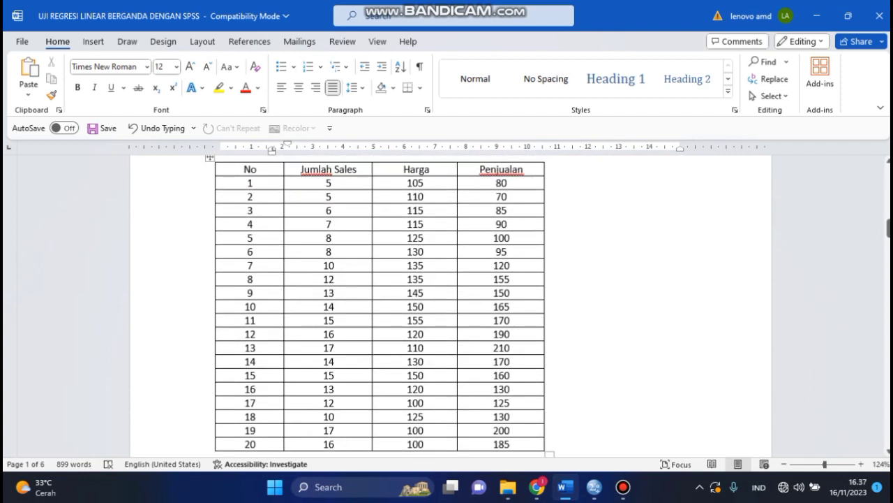
{"action": "scroll", "coordinate": [380, 307], "scroll_direction": "down", "scroll_amount": 3}
{"action": "scroll", "coordinate": [381, 307], "scroll_direction": "up", "scroll_amount": 4}
{"action": "scroll", "coordinate": [380, 307], "scroll_direction": "down", "scroll_amount": 1}
{"action": "scroll", "coordinate": [451, 307], "scroll_direction": "down", "scroll_amount": 4}
{"action": "scroll", "coordinate": [451, 307], "scroll_direction": "up", "scroll_amount": 6}
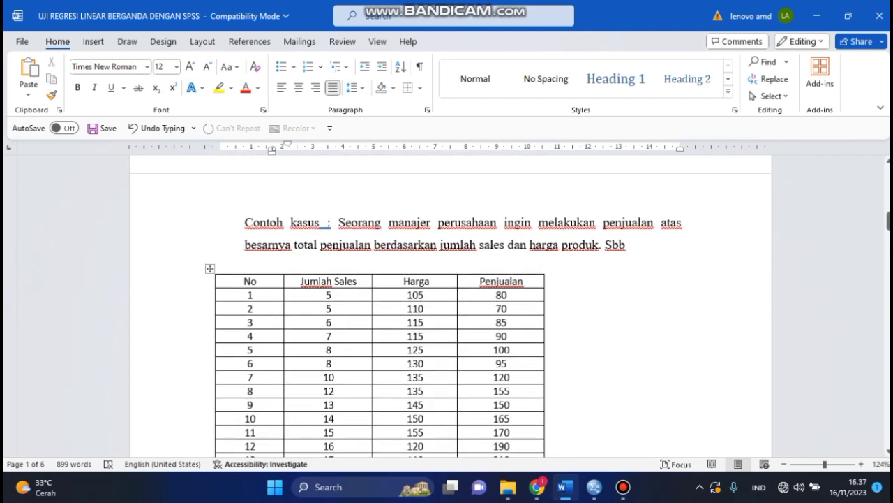
{"action": "scroll", "coordinate": [450, 307], "scroll_direction": "down", "scroll_amount": 3}
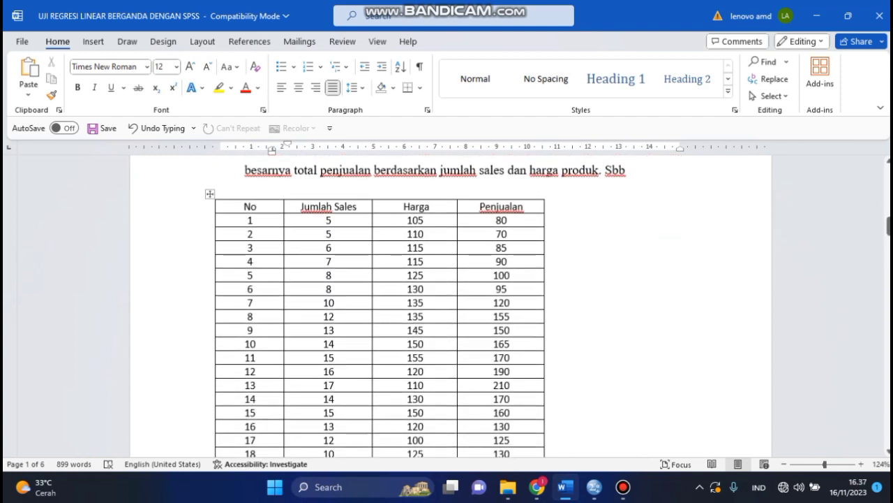
{"action": "scroll", "coordinate": [451, 307], "scroll_direction": "down", "scroll_amount": 9}
{"action": "scroll", "coordinate": [451, 308], "scroll_direction": "up", "scroll_amount": 12}
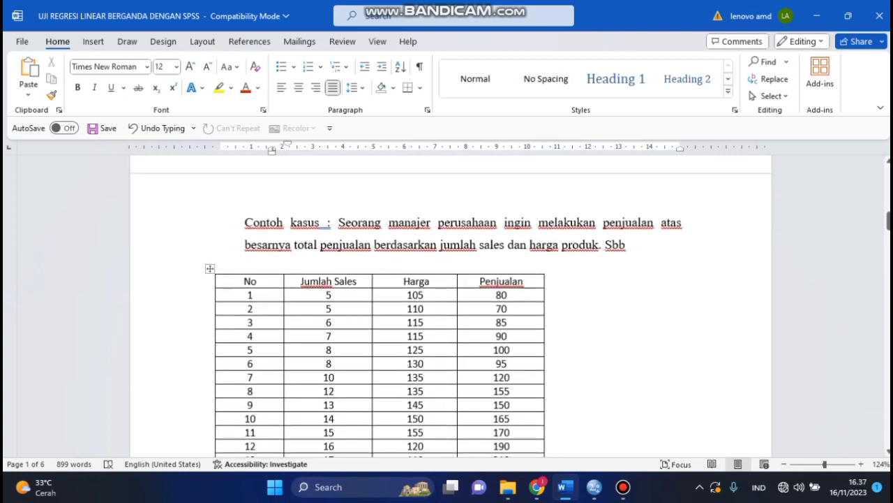
{"action": "scroll", "coordinate": [451, 307], "scroll_direction": "down", "scroll_amount": 13}
{"action": "scroll", "coordinate": [451, 307], "scroll_direction": "up", "scroll_amount": 10}
{"action": "scroll", "coordinate": [450, 307], "scroll_direction": "up", "scroll_amount": 3}
{"action": "scroll", "coordinate": [451, 307], "scroll_direction": "down", "scroll_amount": 13}
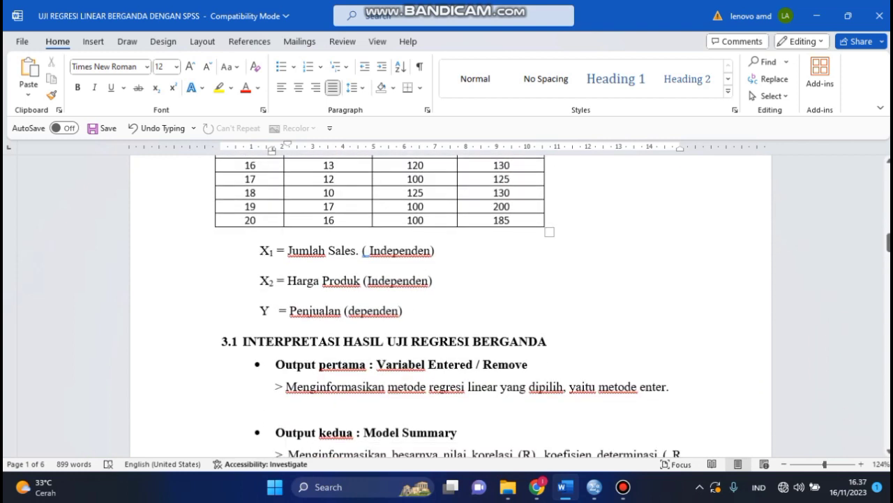
{"action": "scroll", "coordinate": [451, 307], "scroll_direction": "up", "scroll_amount": 3}
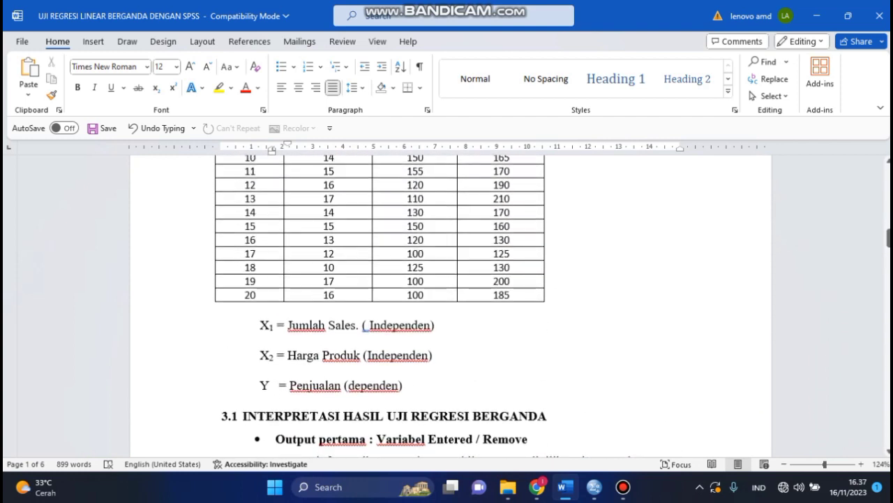
- Switch to the SPSS Data Editor and check the entered case data and the variable definitions for X1, X2 and Y
{"action": "mouse_move", "coordinate": [594, 487]}
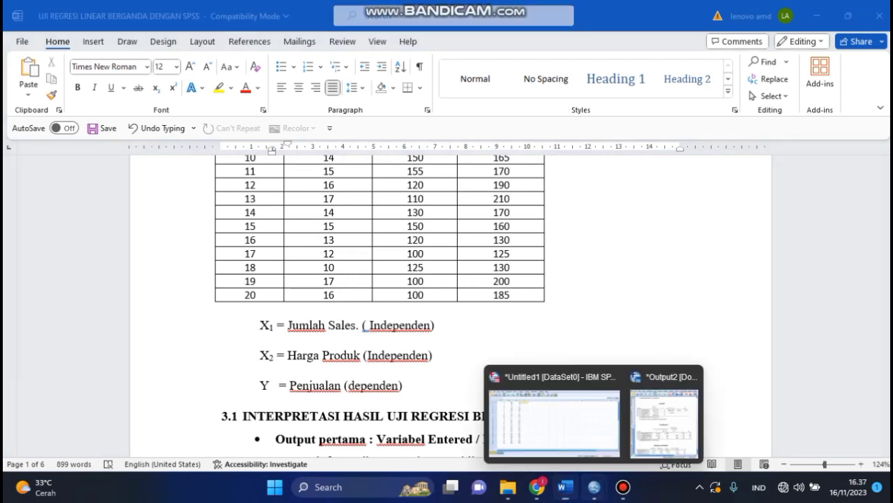
{"action": "left_click", "coordinate": [552, 422]}
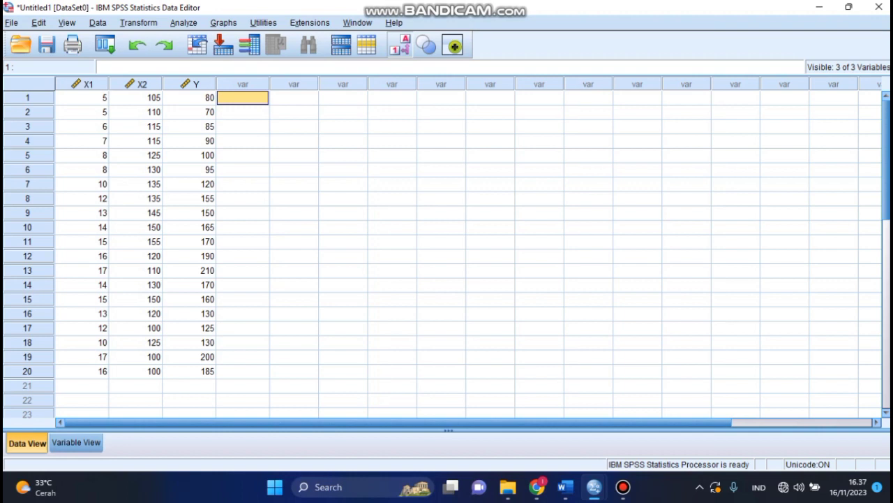
{"action": "left_click", "coordinate": [76, 442]}
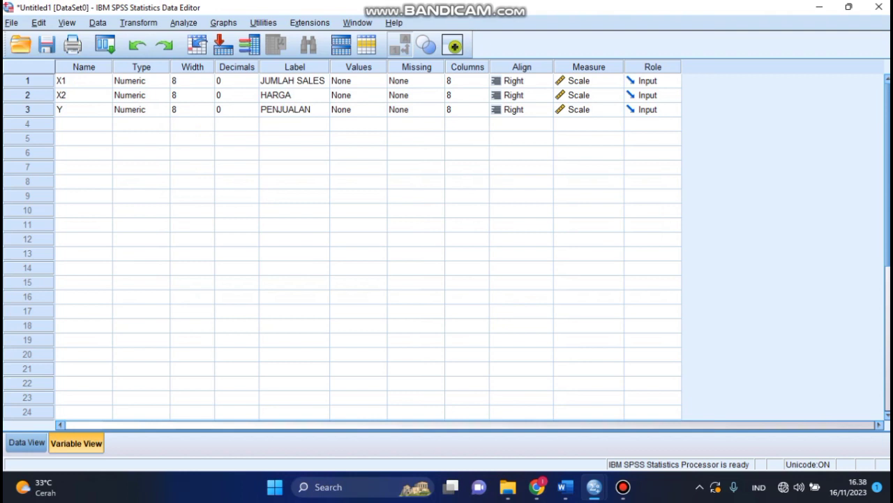
- Reset the Linear Regression setup and assign JUMLAH SALES and HARGA as independent variables and PENJUALAN as the dependent variable
{"action": "left_click", "coordinate": [184, 23]}
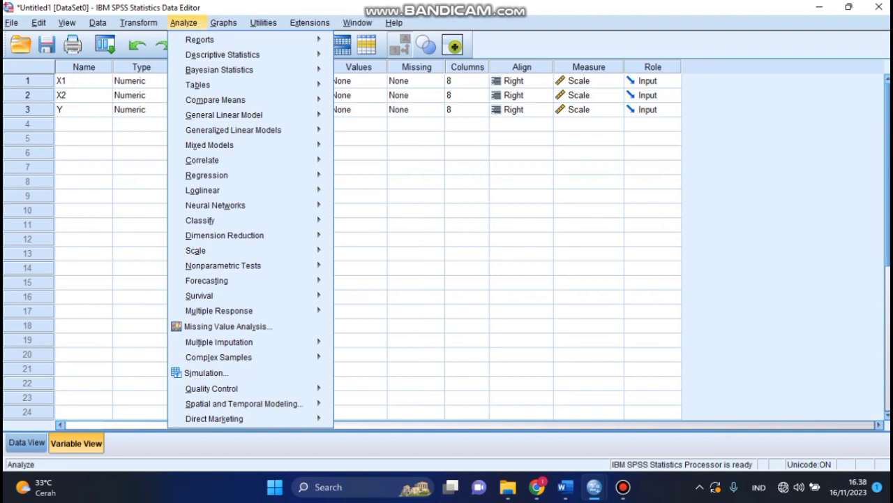
{"action": "mouse_move", "coordinate": [206, 176]}
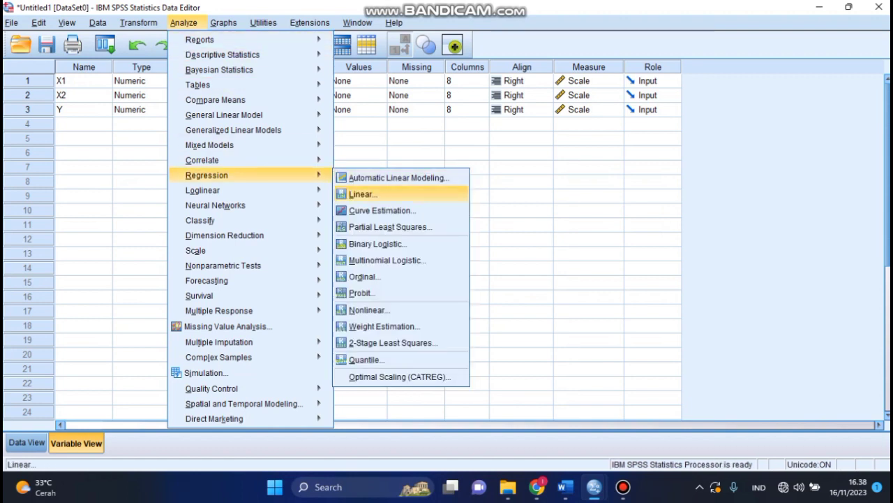
{"action": "key", "text": "Return"}
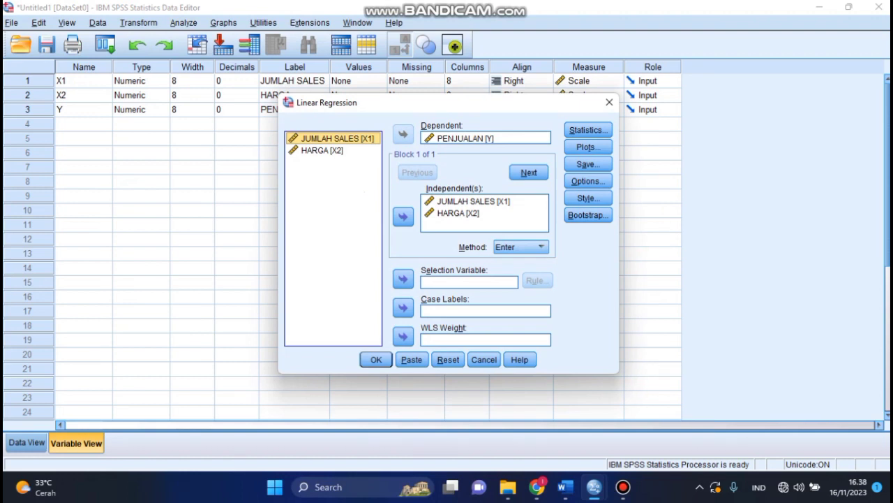
{"action": "left_click", "coordinate": [448, 360]}
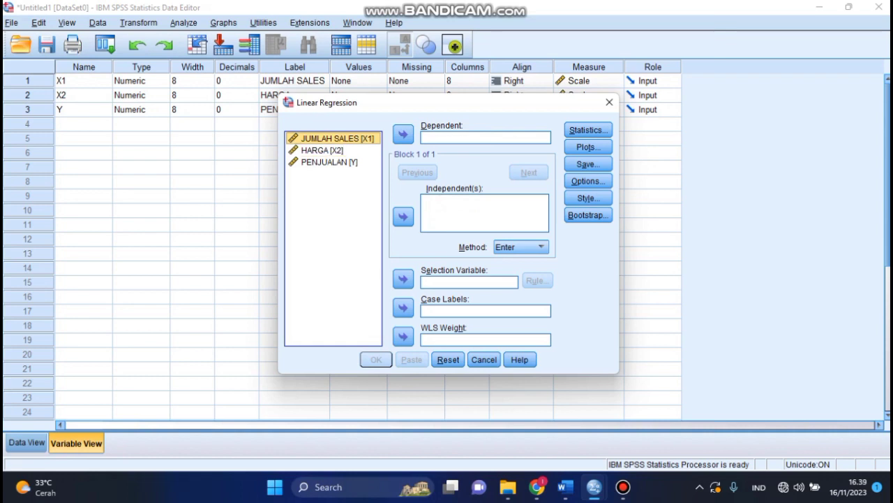
{"action": "left_click", "coordinate": [402, 216]}
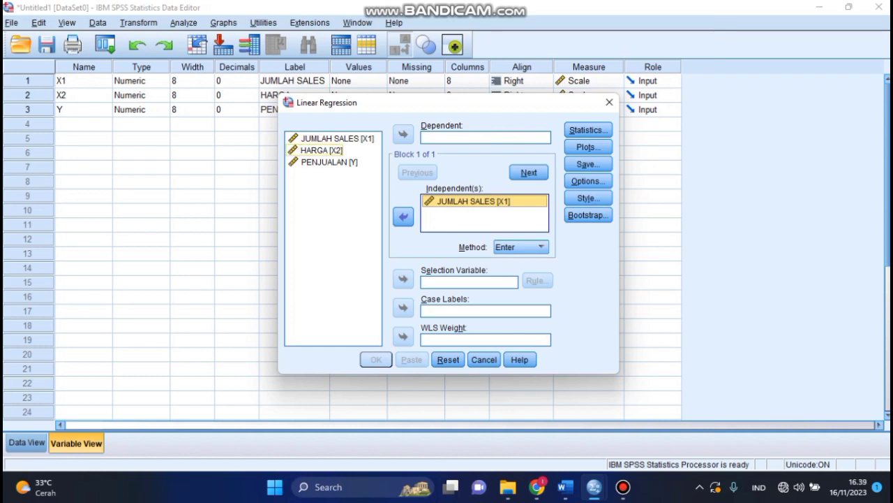
{"action": "left_click", "coordinate": [322, 150]}
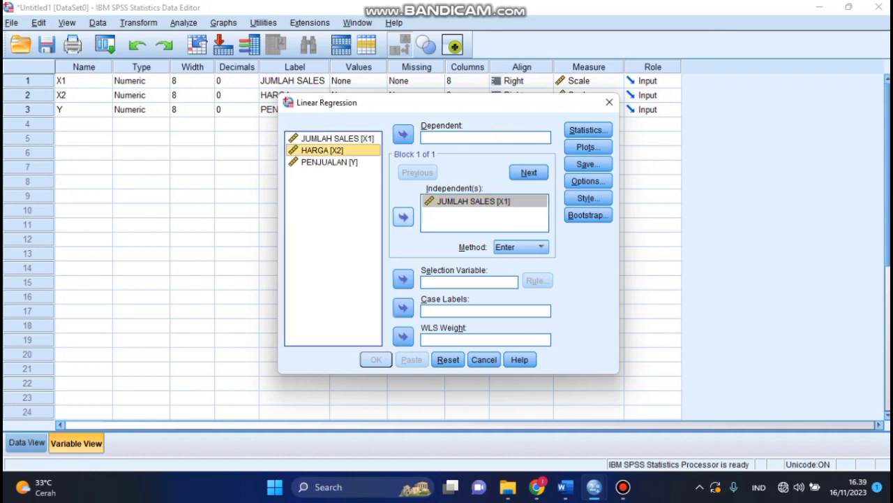
{"action": "left_click", "coordinate": [403, 216]}
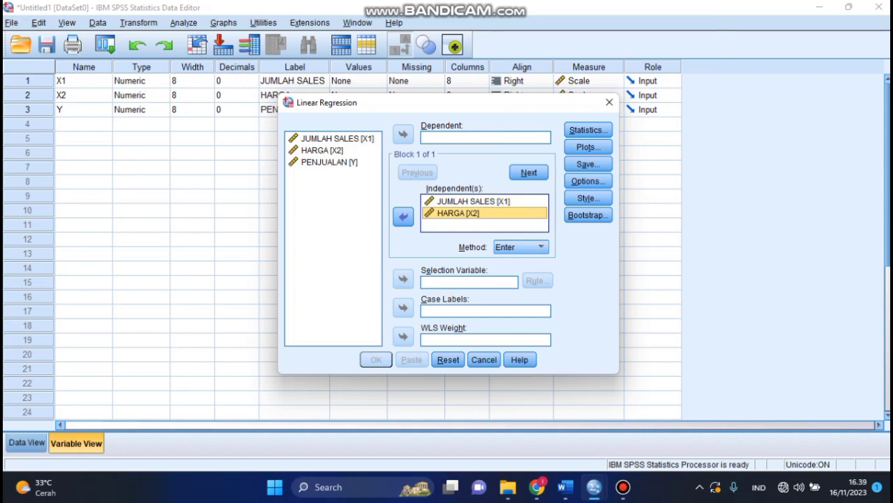
{"action": "left_click", "coordinate": [330, 162]}
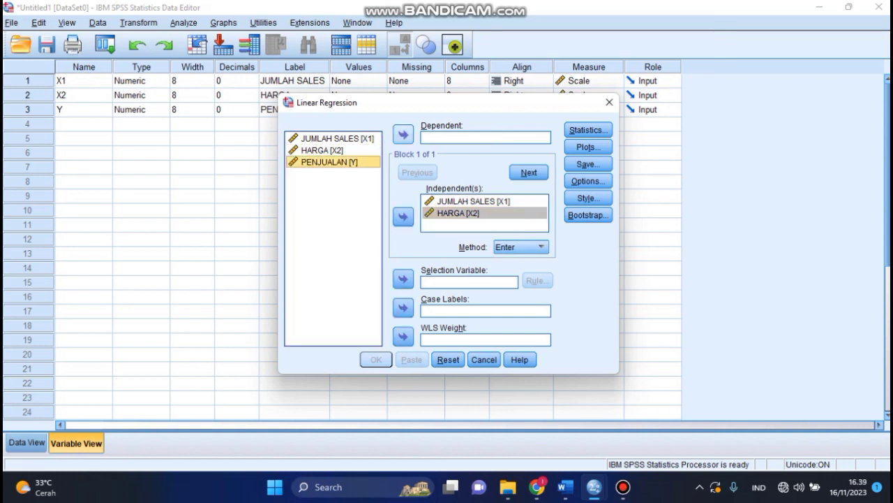
{"action": "left_click", "coordinate": [404, 134]}
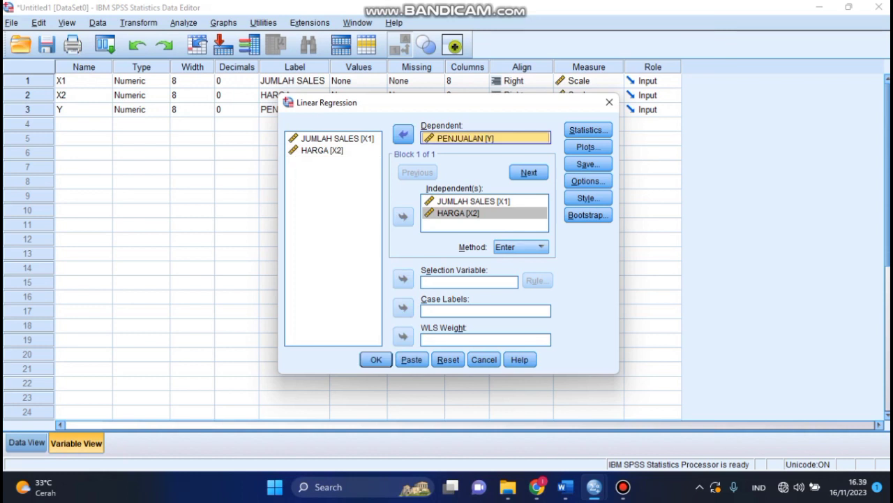
- Keep the Estimates and Model fit statistics selected and run the linear regression
{"action": "left_click", "coordinate": [588, 130]}
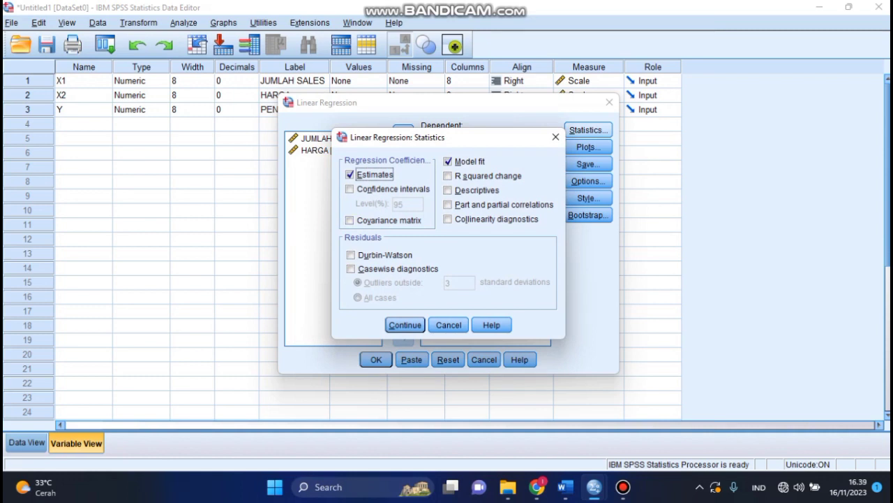
{"action": "left_click", "coordinate": [448, 162]}
{"action": "left_click", "coordinate": [448, 161]}
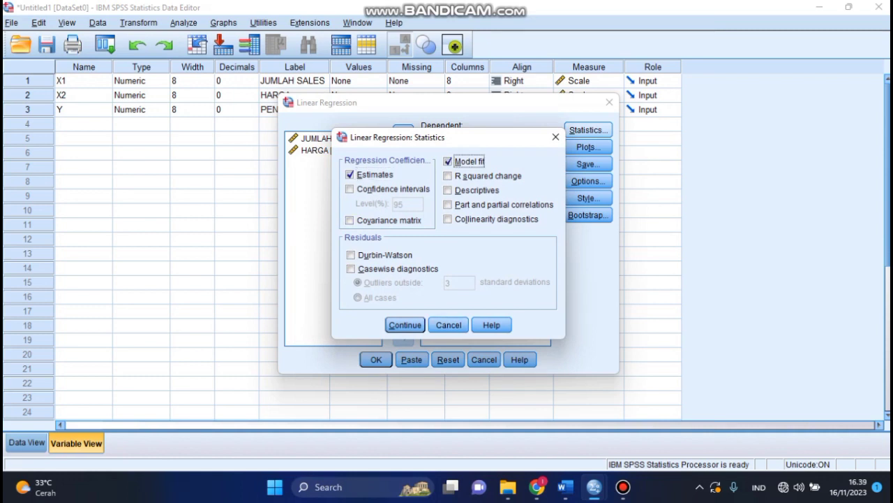
{"action": "left_click", "coordinate": [405, 324]}
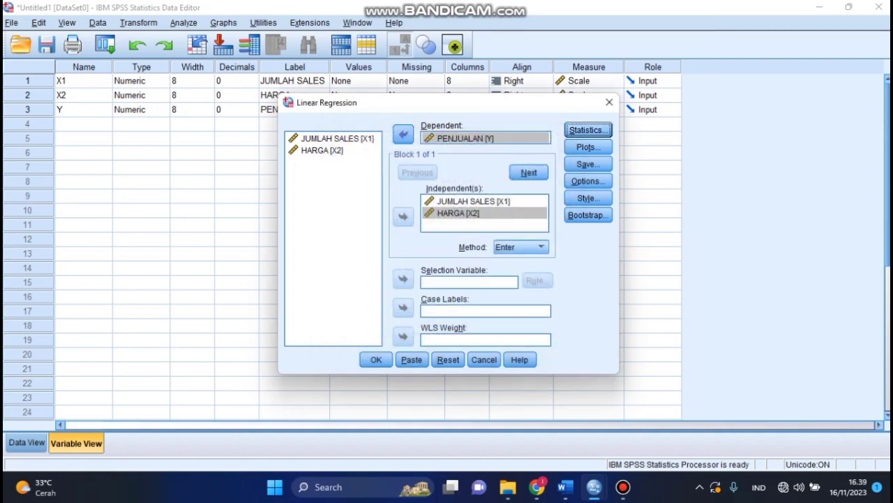
{"action": "left_click", "coordinate": [377, 359]}
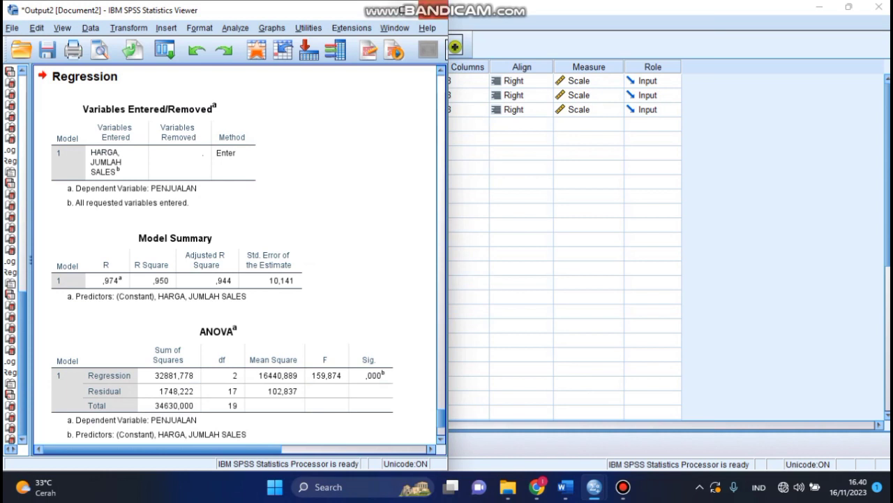
- Look over the PENJUALAN regression output tables, from Variables Entered/Removed to Coefficients, beside Word's interpretation section
{"action": "scroll", "coordinate": [235, 255], "scroll_direction": "down", "scroll_amount": 1}
{"action": "scroll", "coordinate": [235, 255], "scroll_direction": "up", "scroll_amount": 1}
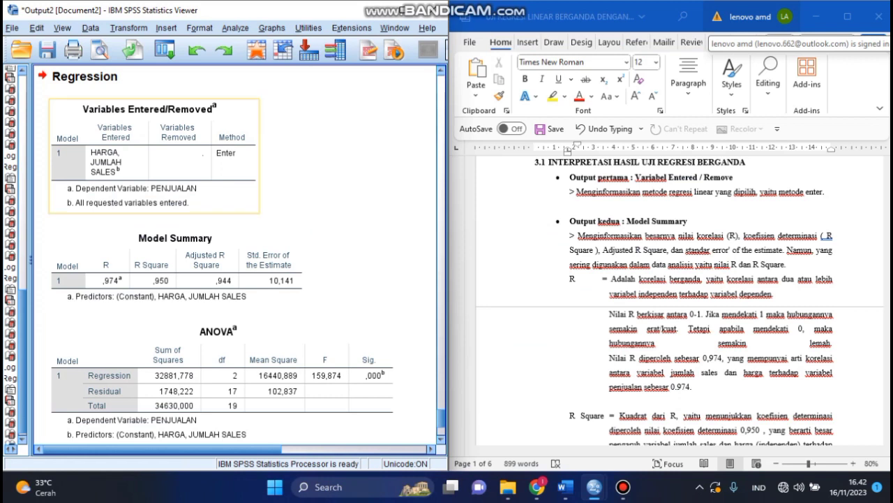
{"action": "scroll", "coordinate": [209, 178], "scroll_direction": "down", "scroll_amount": 3}
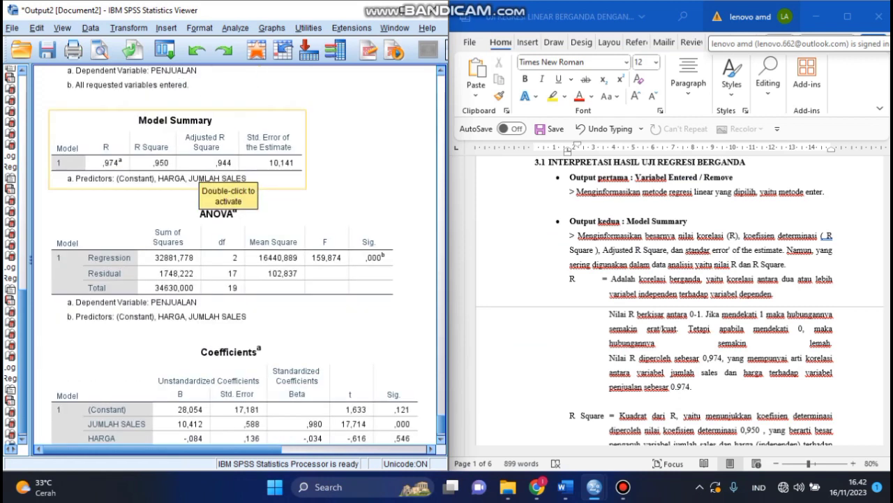
{"action": "scroll", "coordinate": [209, 181], "scroll_direction": "down", "scroll_amount": 1}
{"action": "scroll", "coordinate": [237, 265], "scroll_direction": "up", "scroll_amount": 4}
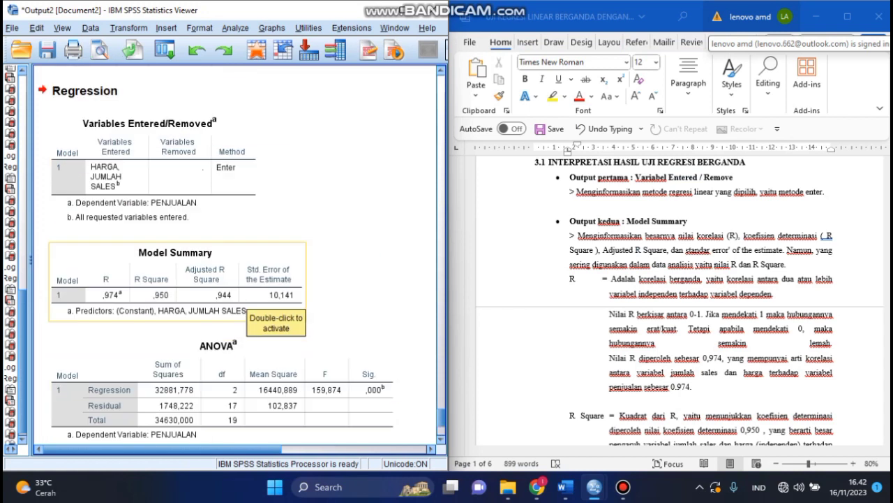
{"action": "scroll", "coordinate": [237, 265], "scroll_direction": "down", "scroll_amount": 3}
{"action": "scroll", "coordinate": [238, 265], "scroll_direction": "up", "scroll_amount": 4}
{"action": "scroll", "coordinate": [237, 266], "scroll_direction": "down", "scroll_amount": 1}
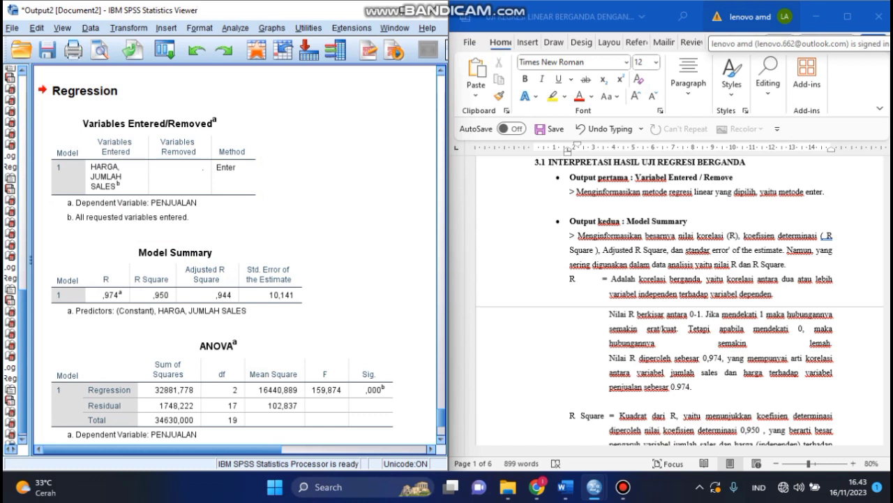
- Compare the Model Summary's R and R Square with the Word interpretation and continue to its ANOVA section
{"action": "scroll", "coordinate": [349, 265], "scroll_direction": "down", "scroll_amount": 3}
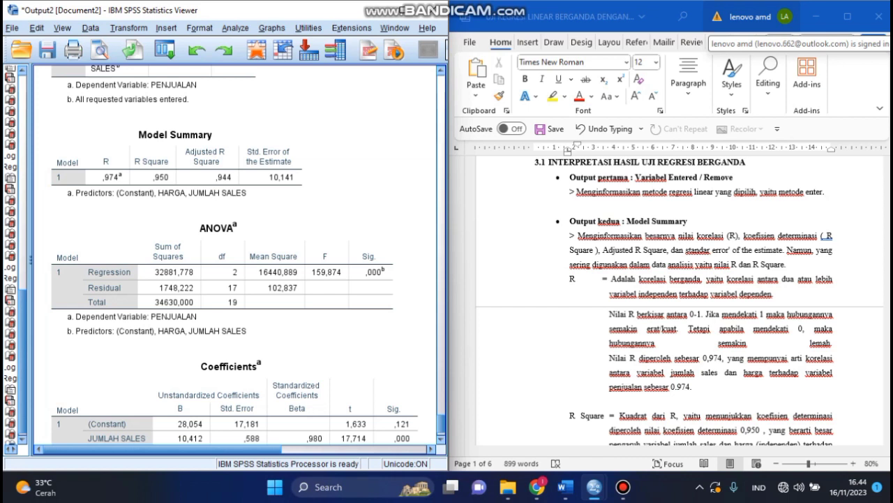
{"action": "scroll", "coordinate": [678, 312], "scroll_direction": "down", "scroll_amount": 2}
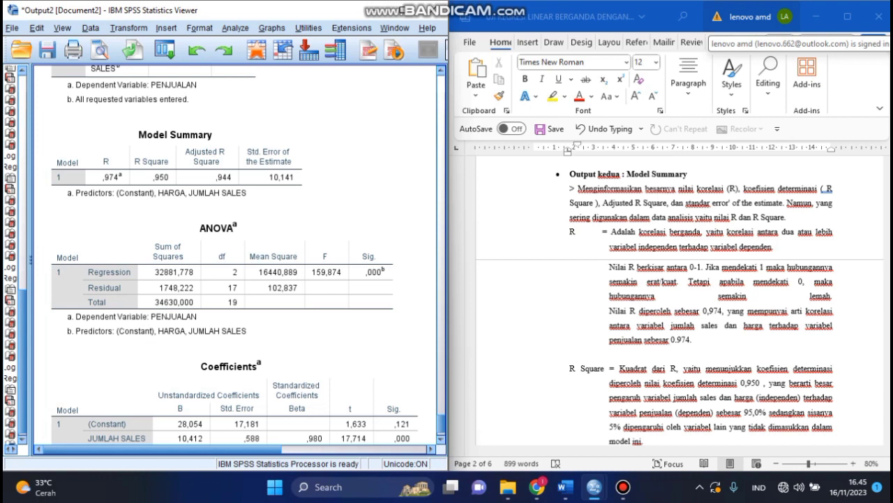
{"action": "scroll", "coordinate": [670, 300], "scroll_direction": "down", "scroll_amount": 10}
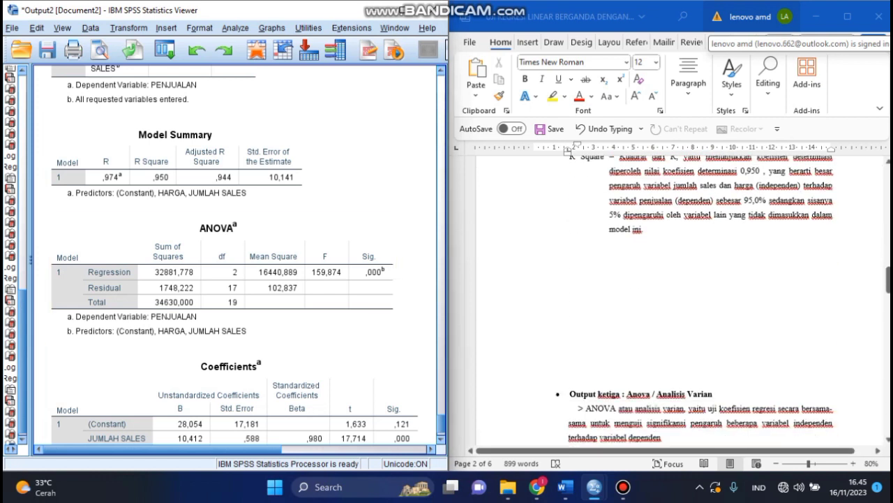
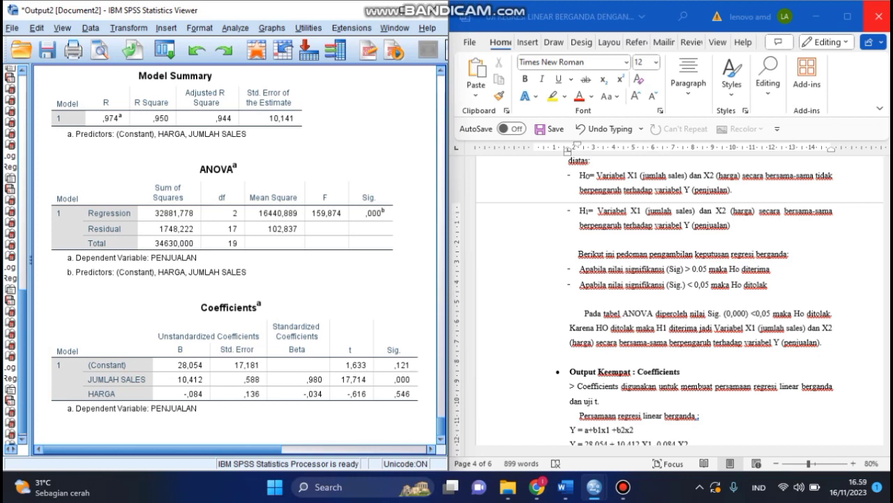
- Compare the Coefficients table's B values with Word's Output Keempat regression equation and the section 3.2 explanation of the constant and coefficients
{"action": "scroll", "coordinate": [670, 300], "scroll_direction": "down", "scroll_amount": 1}
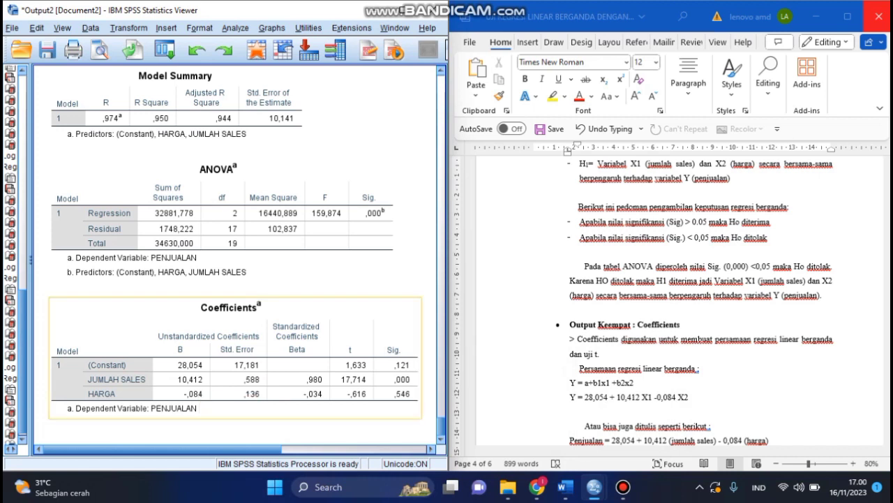
{"action": "scroll", "coordinate": [672, 305], "scroll_direction": "down", "scroll_amount": 1}
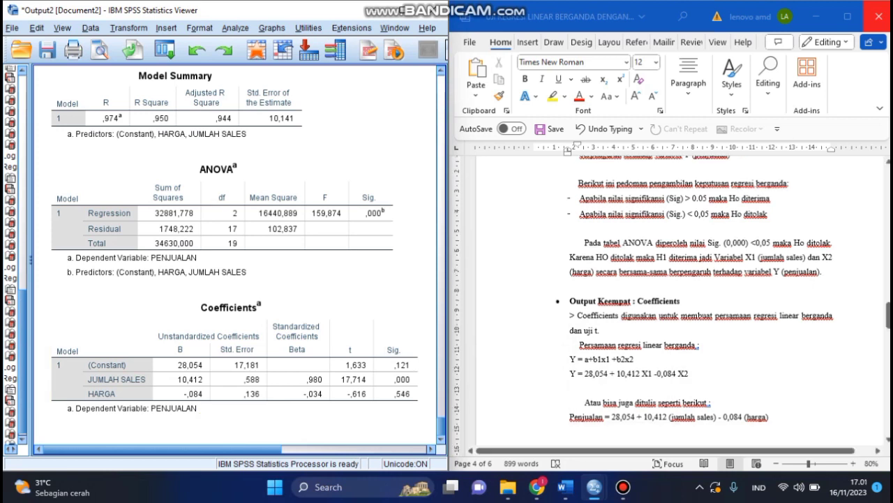
{"action": "scroll", "coordinate": [671, 305], "scroll_direction": "down", "scroll_amount": 1}
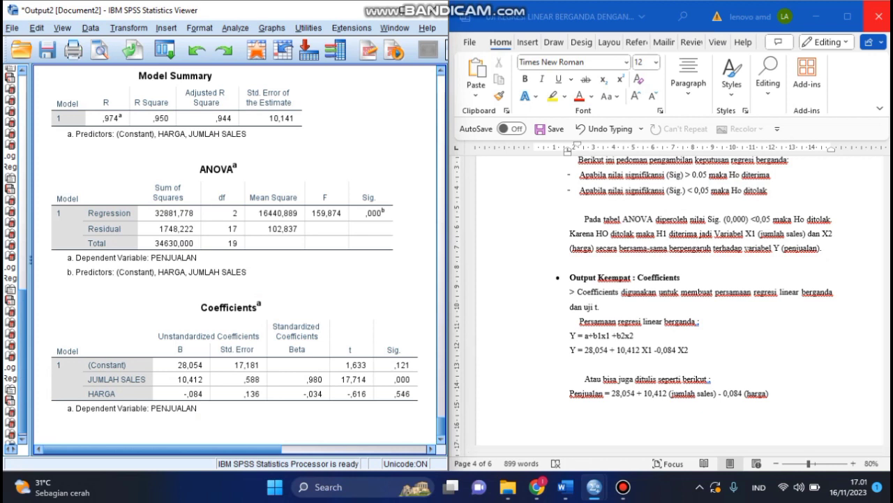
{"action": "scroll", "coordinate": [671, 305], "scroll_direction": "down", "scroll_amount": 7}
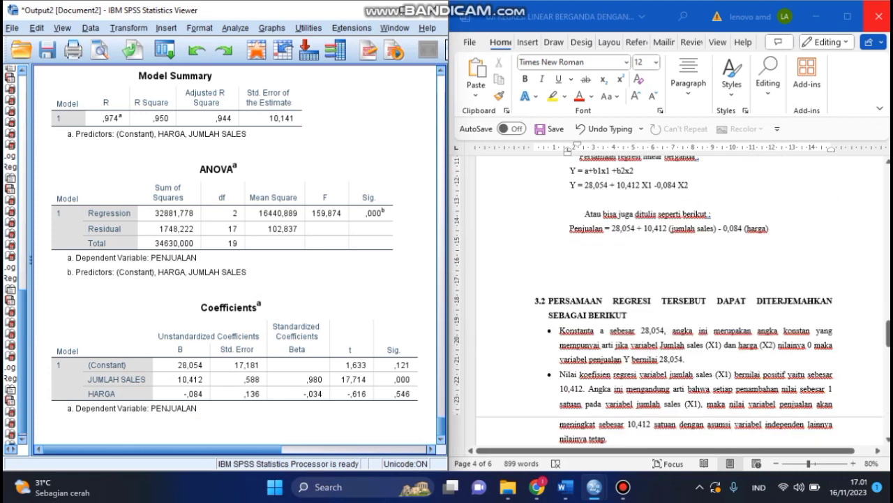
{"action": "scroll", "coordinate": [672, 306], "scroll_direction": "down", "scroll_amount": 1}
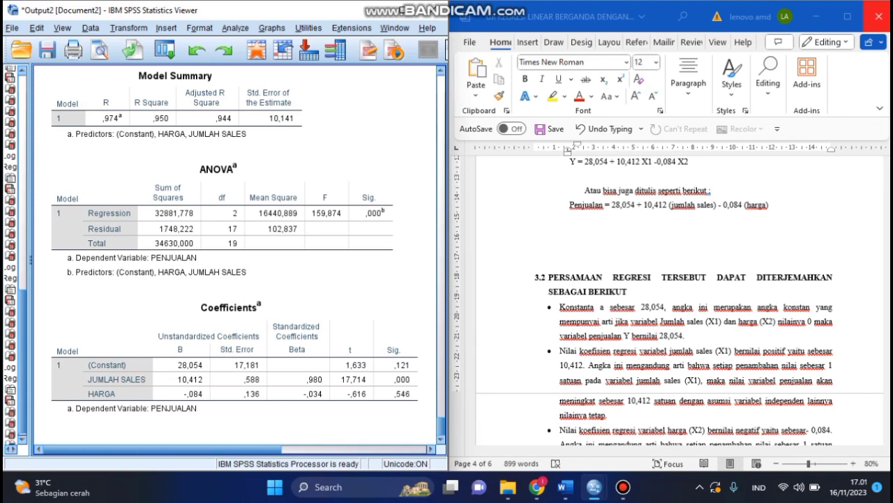
{"action": "scroll", "coordinate": [670, 300], "scroll_direction": "down", "scroll_amount": 1}
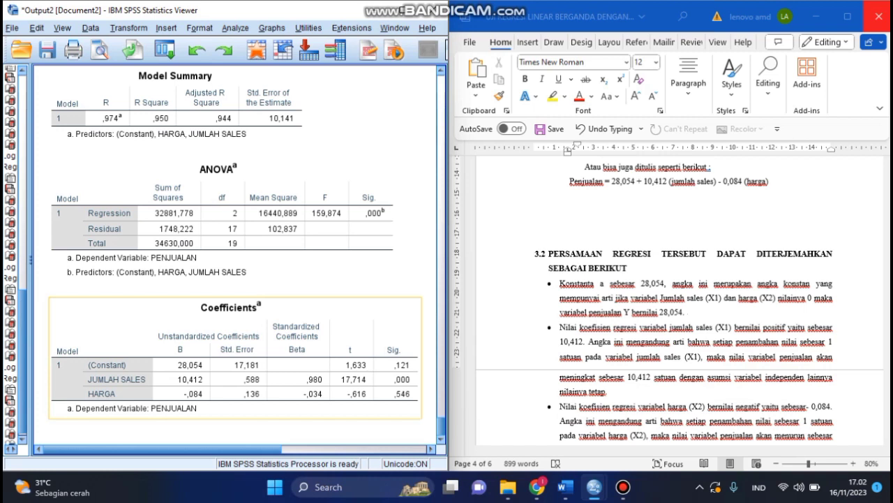
{"action": "scroll", "coordinate": [670, 300], "scroll_direction": "down", "scroll_amount": 2}
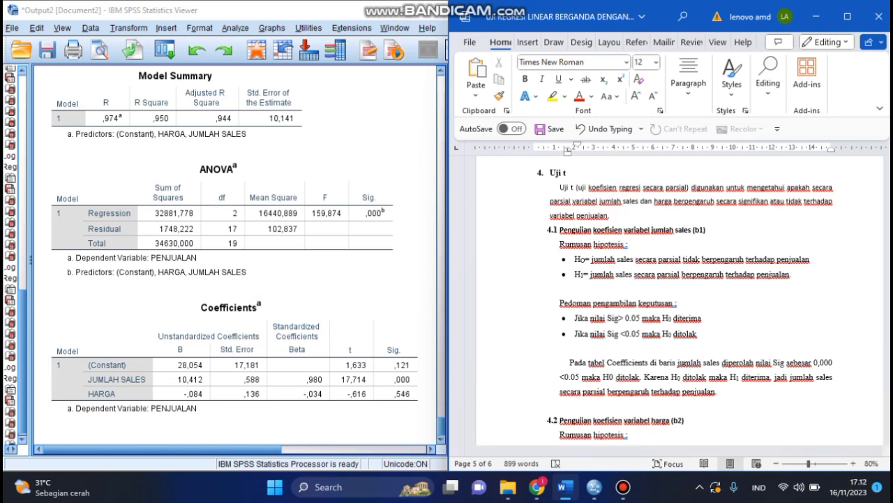
- Review Word's section 4.1 t test for jumlah sales, checking its H0 decision and conclusion against the JUMLAH SALES row of the Coefficients table
{"action": "scroll", "coordinate": [683, 308], "scroll_direction": "down", "scroll_amount": 1}
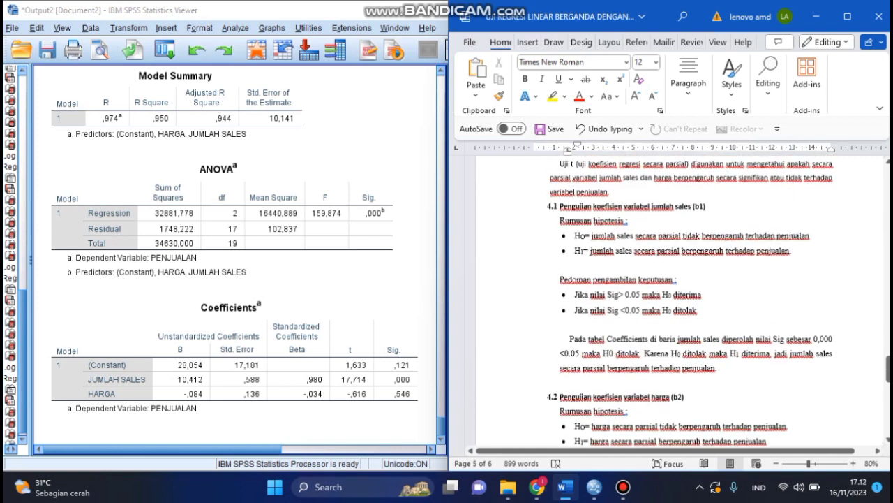
{"action": "left_click_drag", "start_coordinate": [613, 207], "coordinate": [667, 207]}
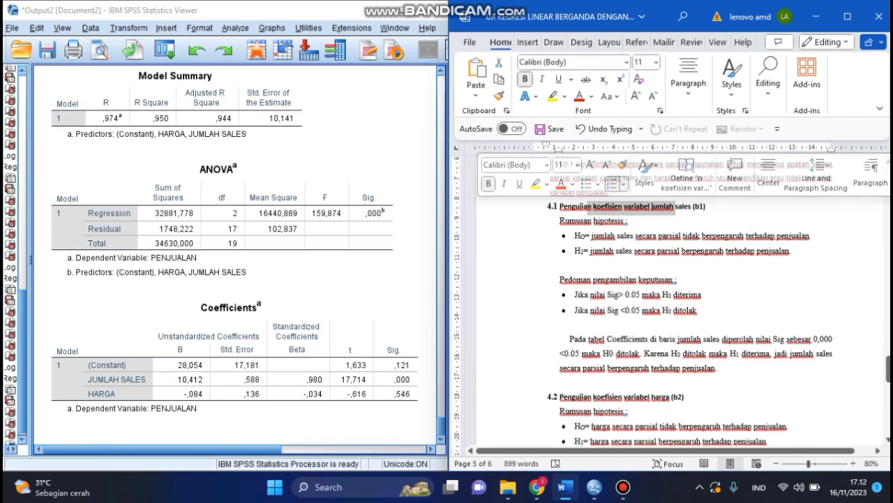
{"action": "left_click", "coordinate": [649, 221]}
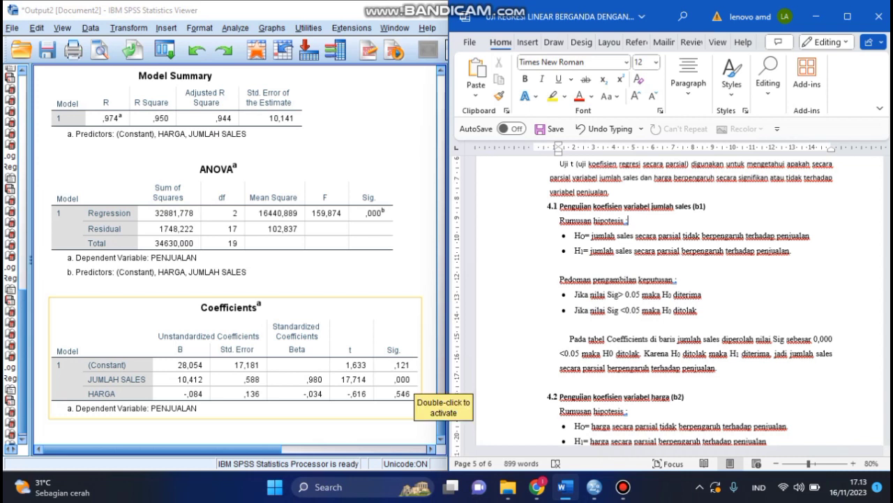
{"action": "left_click", "coordinate": [560, 353]}
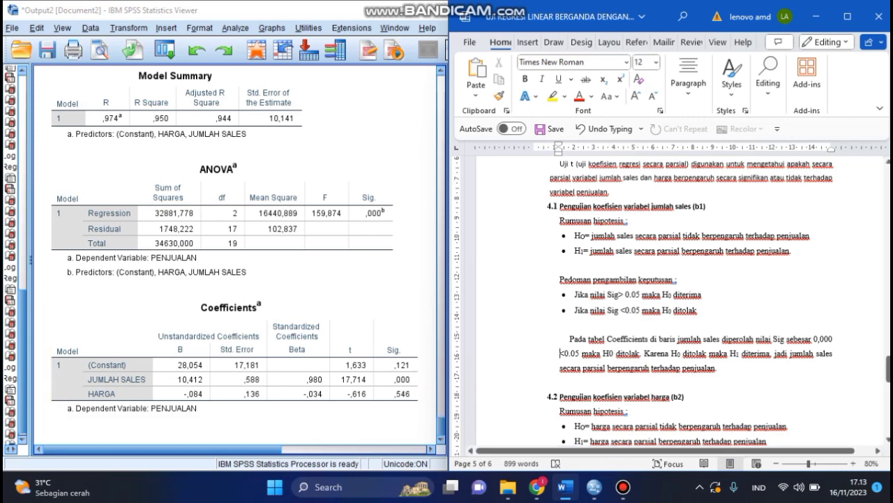
{"action": "left_click_drag", "start_coordinate": [603, 353], "coordinate": [640, 354]}
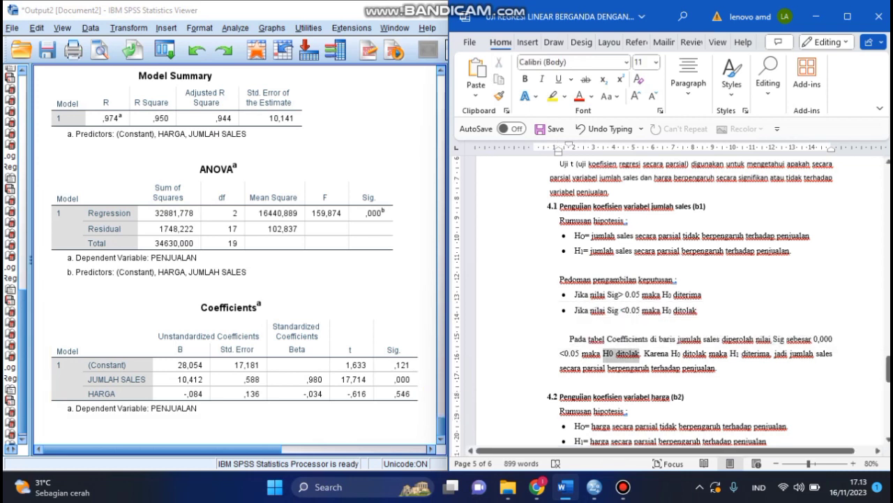
{"action": "left_click", "coordinate": [660, 366]}
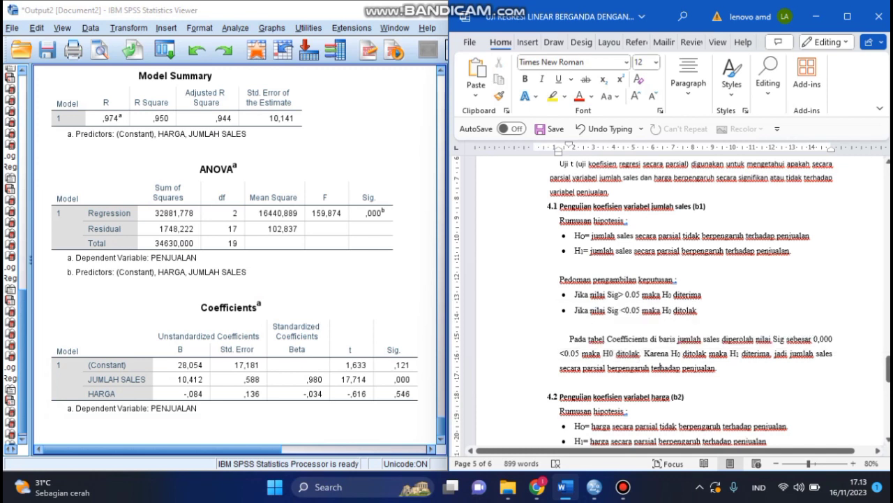
{"action": "left_click_drag", "start_coordinate": [791, 354], "coordinate": [719, 367]}
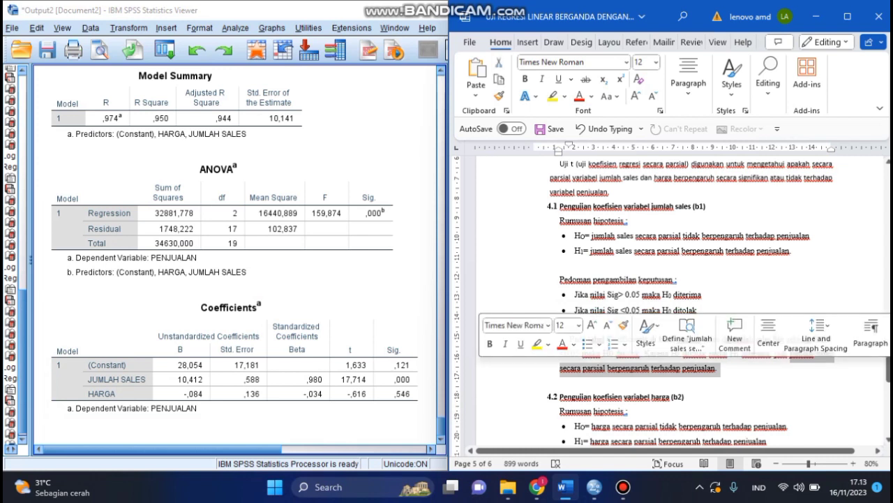
{"action": "left_click", "coordinate": [726, 369]}
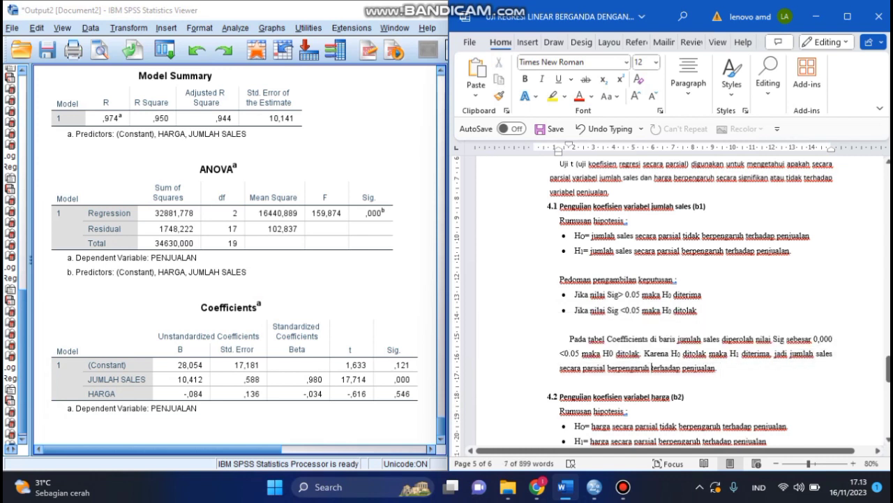
- Examine the hypotheses and decision guidelines for the harga coefficient (b2) in Word's section 4.2
{"action": "scroll", "coordinate": [726, 369], "scroll_direction": "down", "scroll_amount": 3}
{"action": "scroll", "coordinate": [725, 368], "scroll_direction": "down", "scroll_amount": 1}
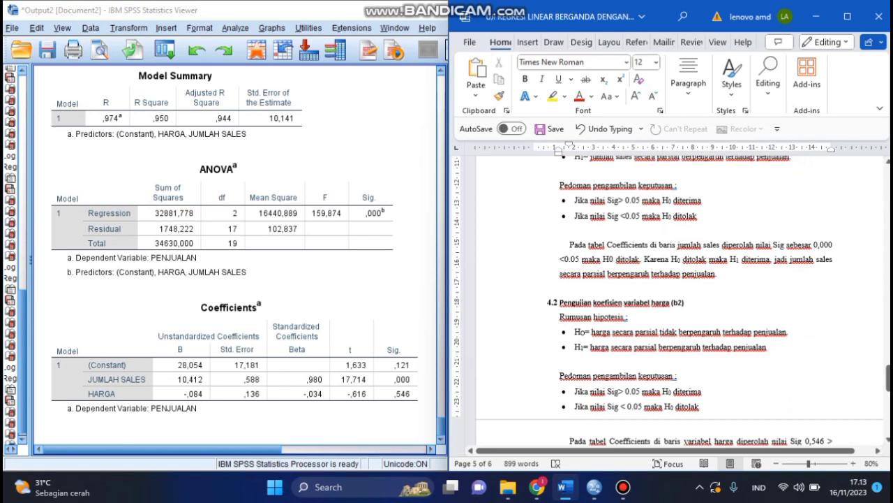
{"action": "left_click_drag", "start_coordinate": [592, 332], "coordinate": [769, 348]}
{"action": "left_click", "coordinate": [678, 331]}
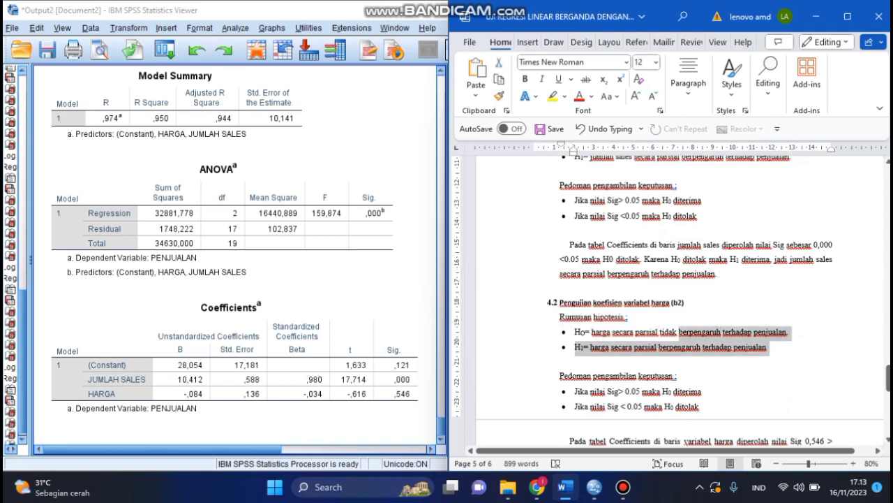
{"action": "left_click", "coordinate": [770, 361]}
{"action": "left_click_drag", "start_coordinate": [584, 347], "coordinate": [733, 347]}
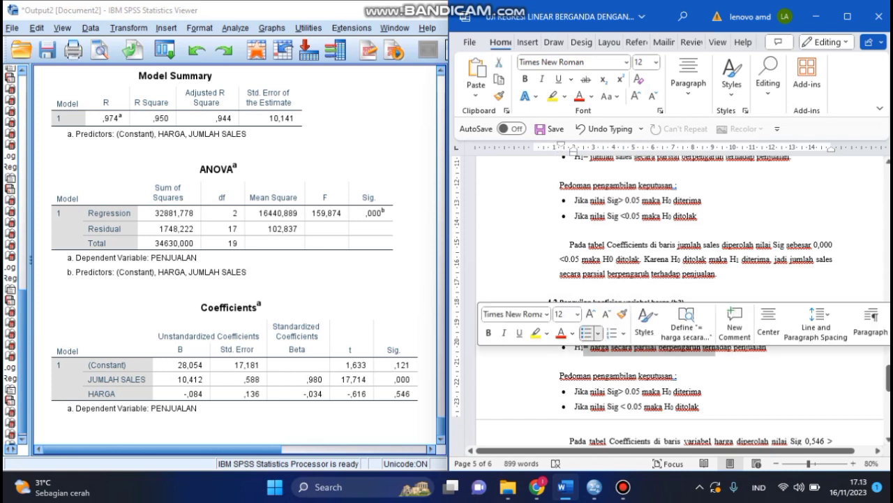
{"action": "left_click", "coordinate": [624, 375]}
{"action": "left_click_drag", "start_coordinate": [560, 376], "coordinate": [631, 376]}
{"action": "left_click", "coordinate": [663, 391]}
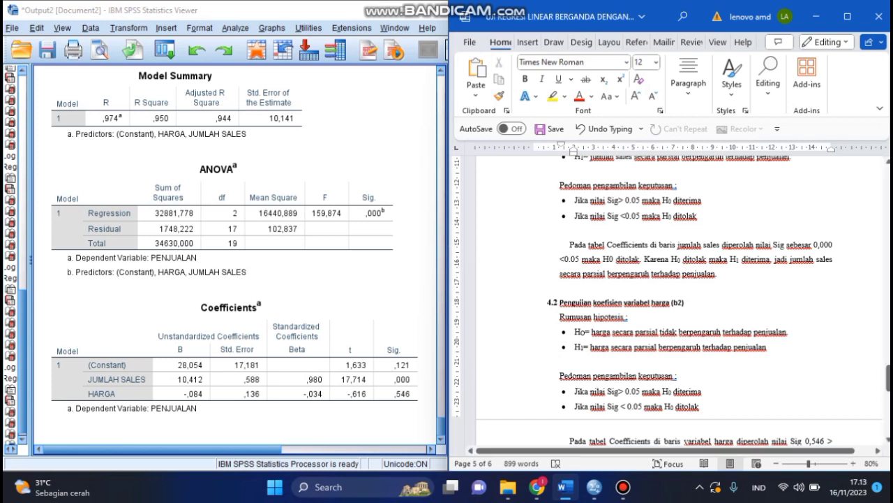
- Compare the HARGA row's Sig. value in the Coefficients table with the concluding paragraph of Word's section 4.2
{"action": "scroll", "coordinate": [597, 319], "scroll_direction": "down", "scroll_amount": 2}
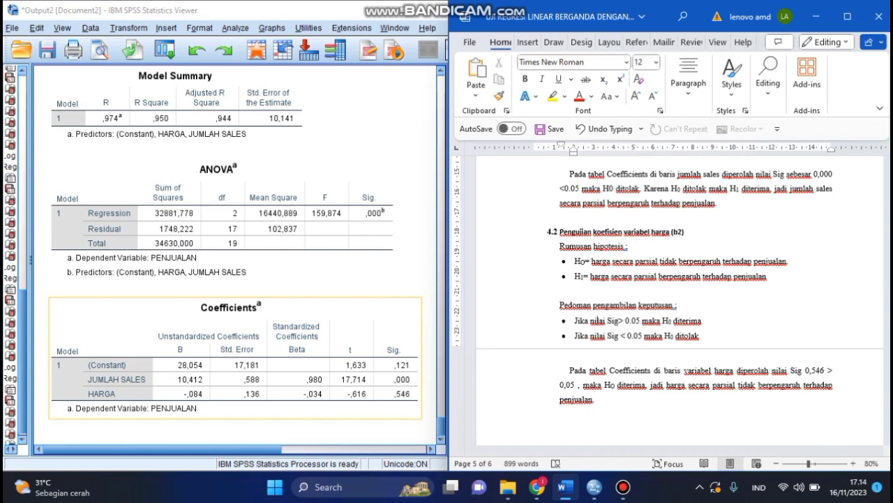
{"action": "scroll", "coordinate": [677, 279], "scroll_direction": "down", "scroll_amount": 2}
{"action": "scroll", "coordinate": [677, 279], "scroll_direction": "up", "scroll_amount": 2}
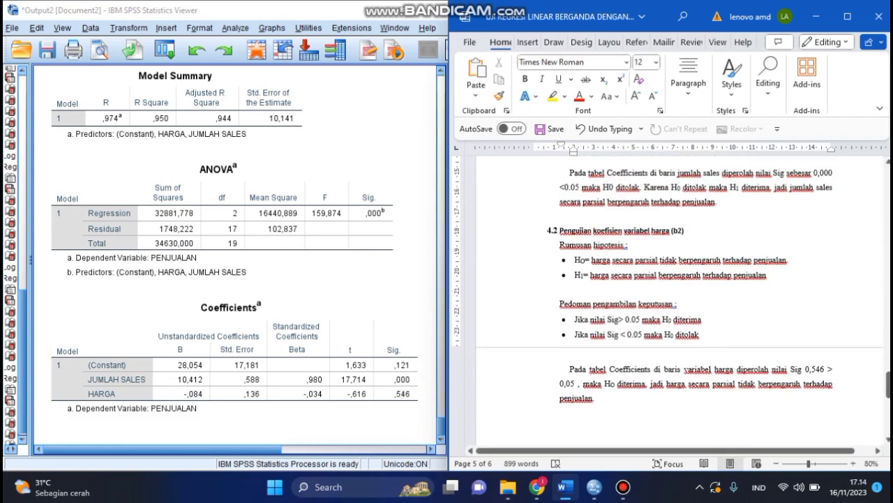
{"action": "scroll", "coordinate": [677, 279], "scroll_direction": "up", "scroll_amount": 1}
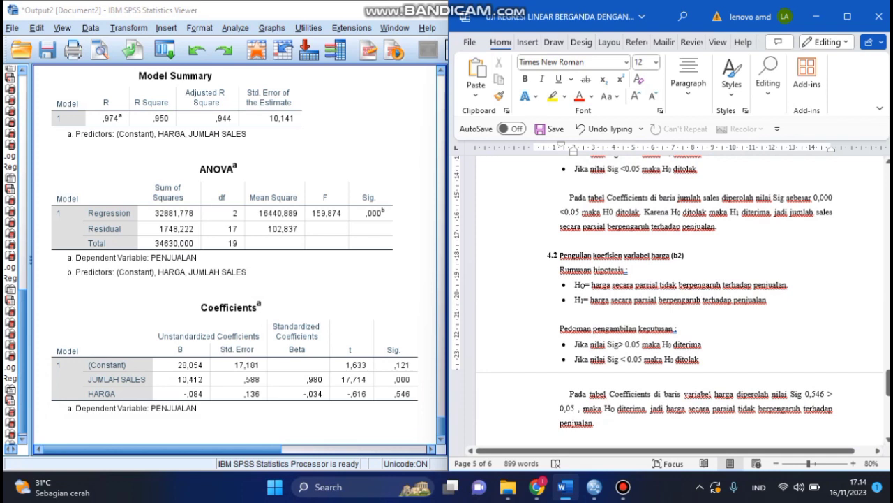